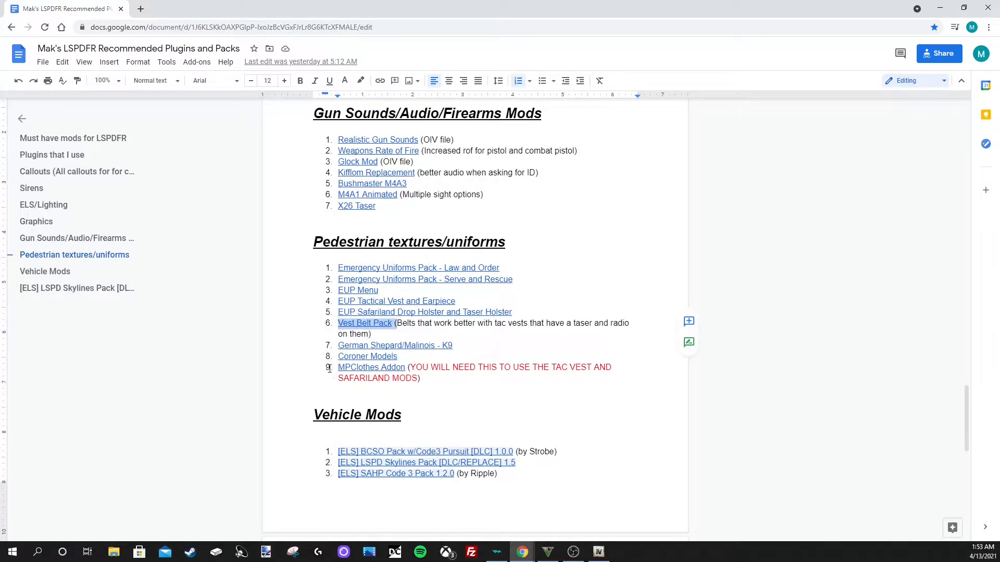
- Check the MPClothes Addon entry in the mod list document and the downloaded mod archives on the desktop
left_click_drag(336, 368, 406, 368)
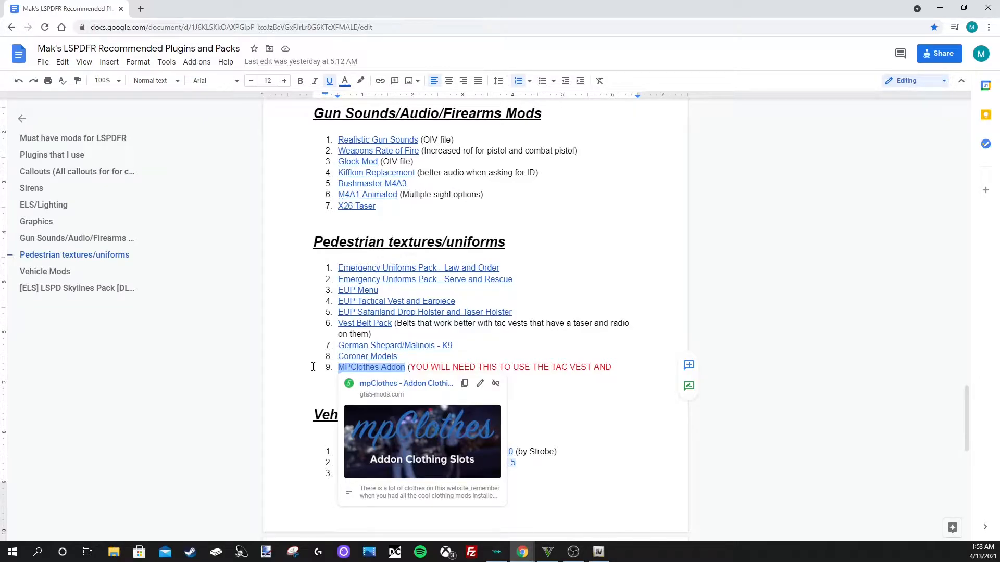
left_click(303, 333)
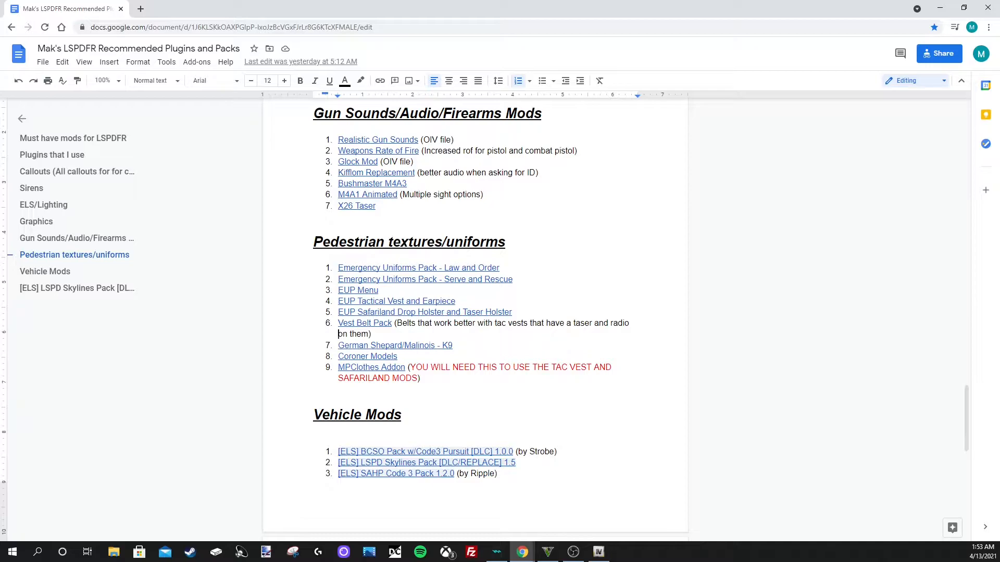
key("alt+Tab")
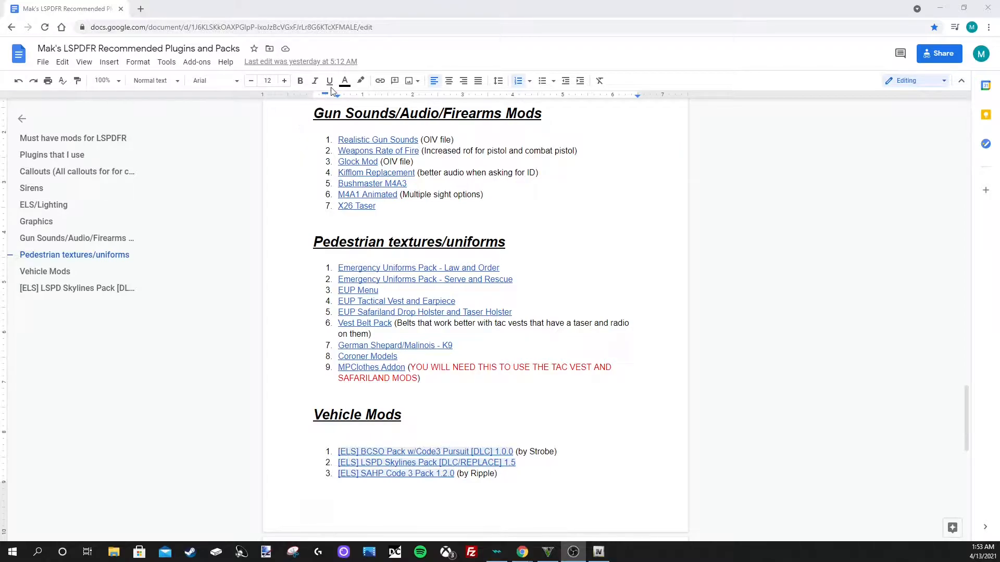
left_click(940, 8)
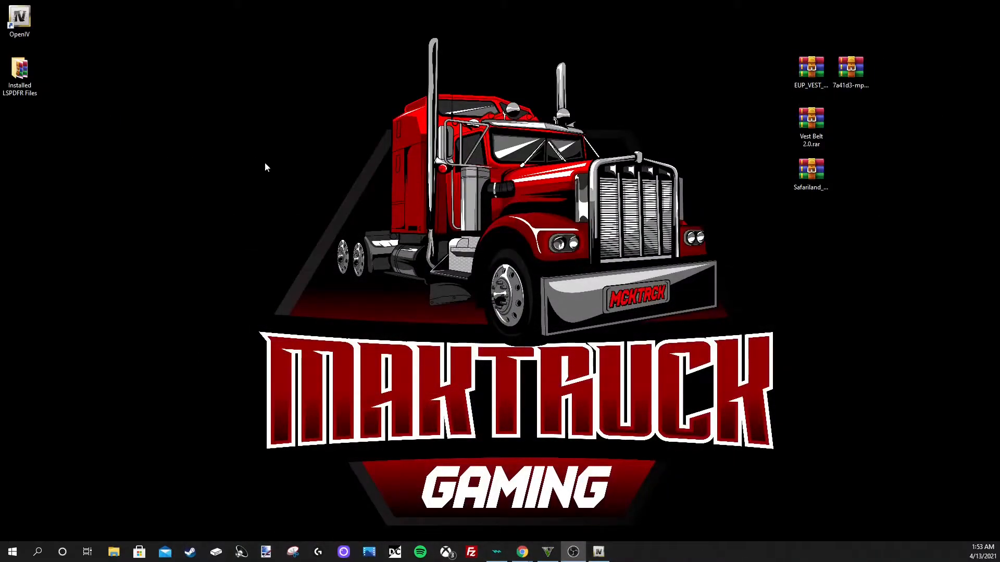
left_click_drag(776, 30, 853, 238)
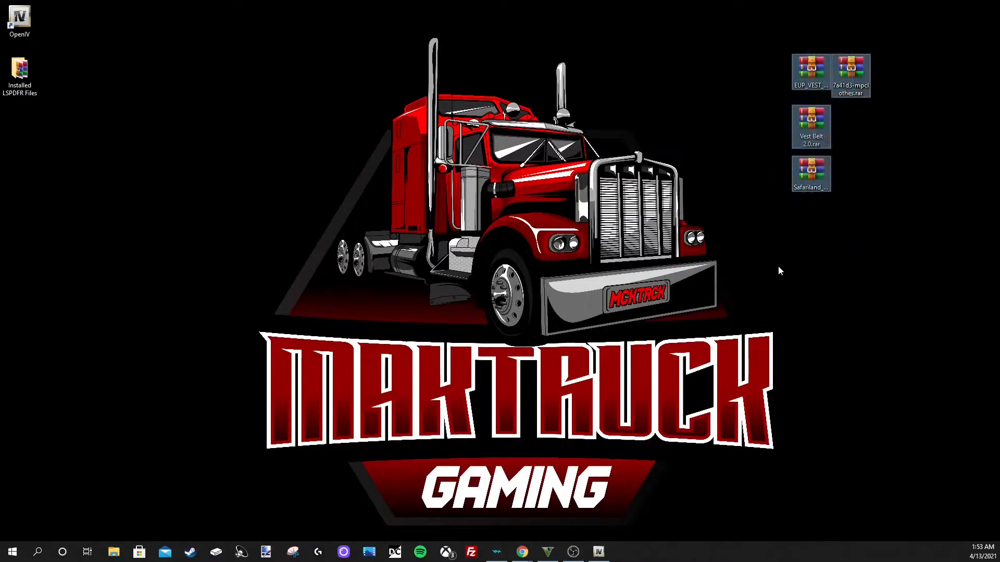
left_click(501, 141)
- Switch to OpenIV and open the Addons favorite
left_click(599, 551)
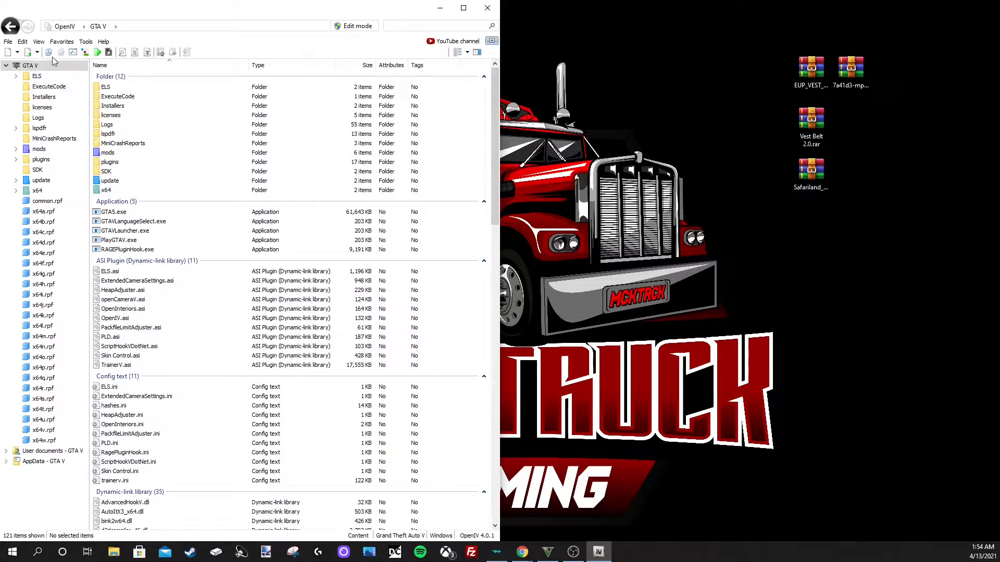
left_click(61, 42)
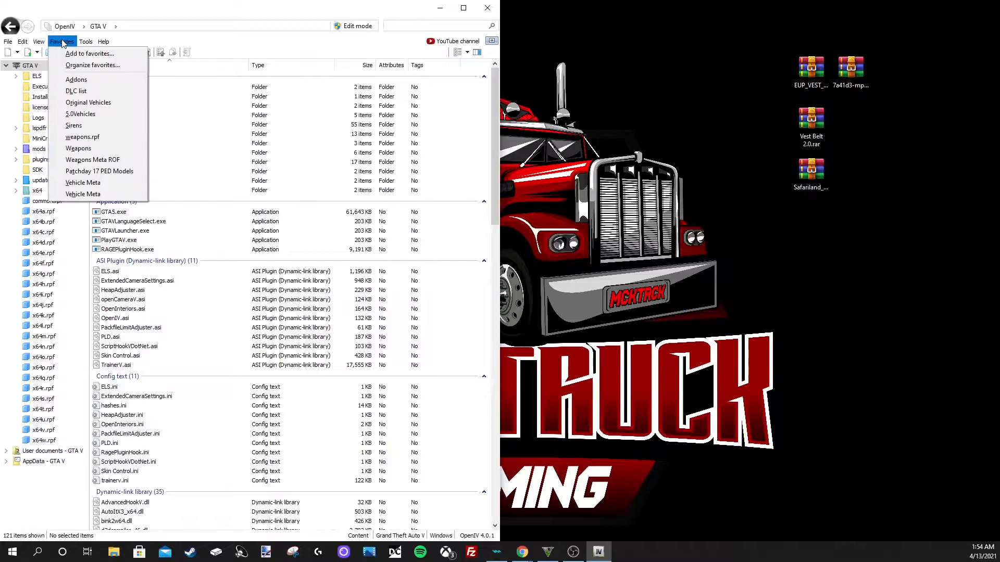
left_click(73, 81)
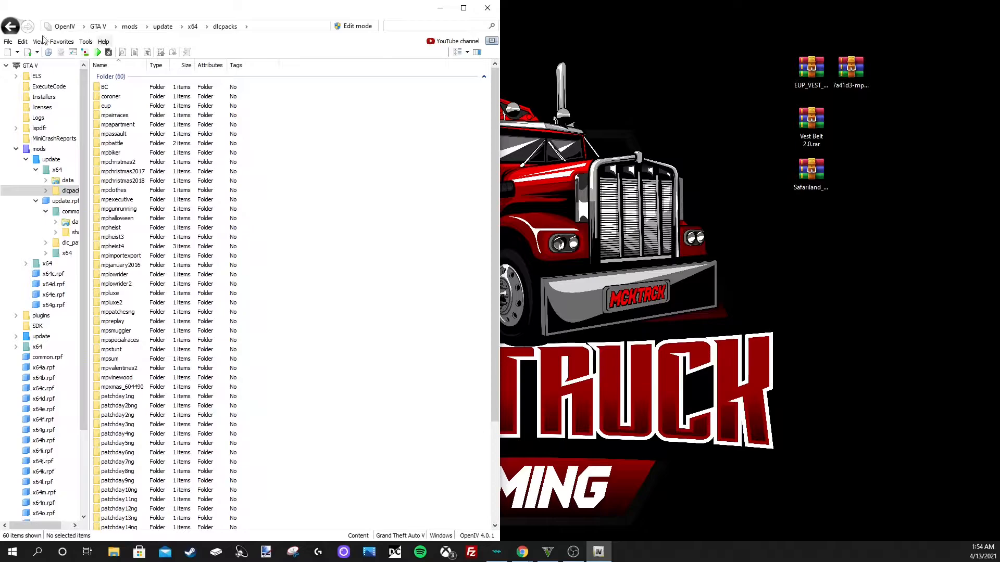
- Starting from the GTA V root folder, browse to mods/update/x64/dlcpacks
left_click(98, 26)
double_click(116, 153)
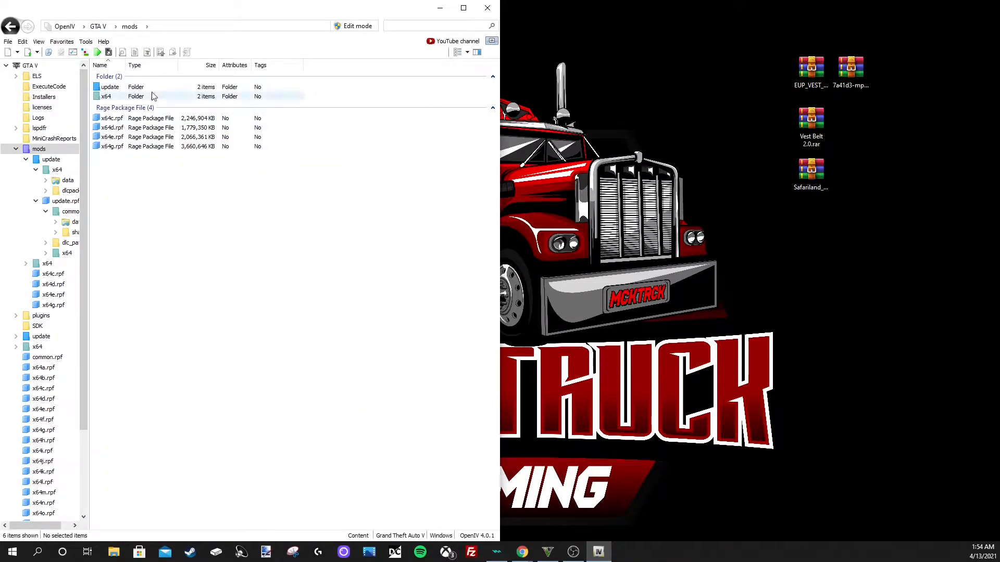
left_click(109, 90)
double_click(109, 90)
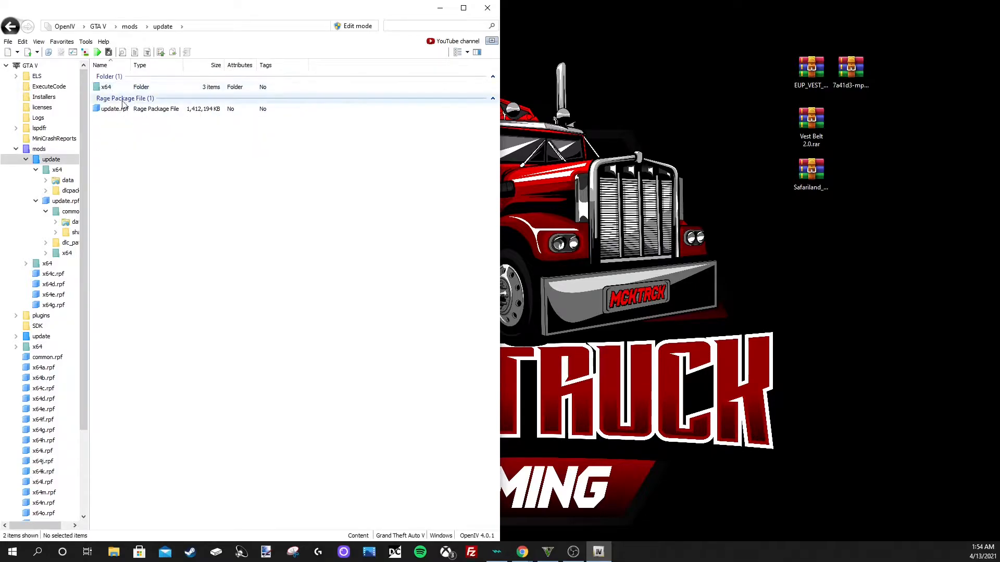
left_click(104, 89)
double_click(105, 88)
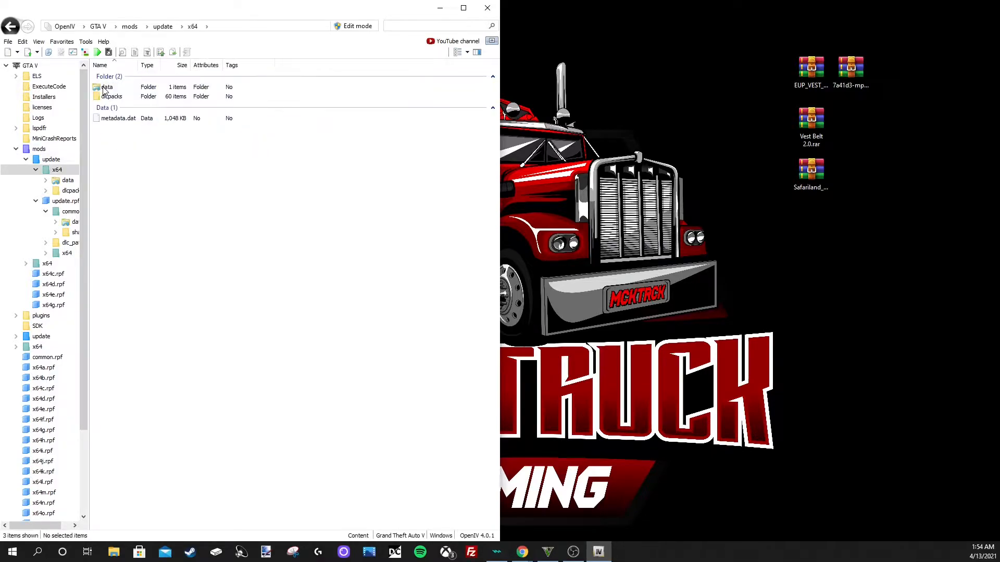
left_click(108, 97)
double_click(109, 97)
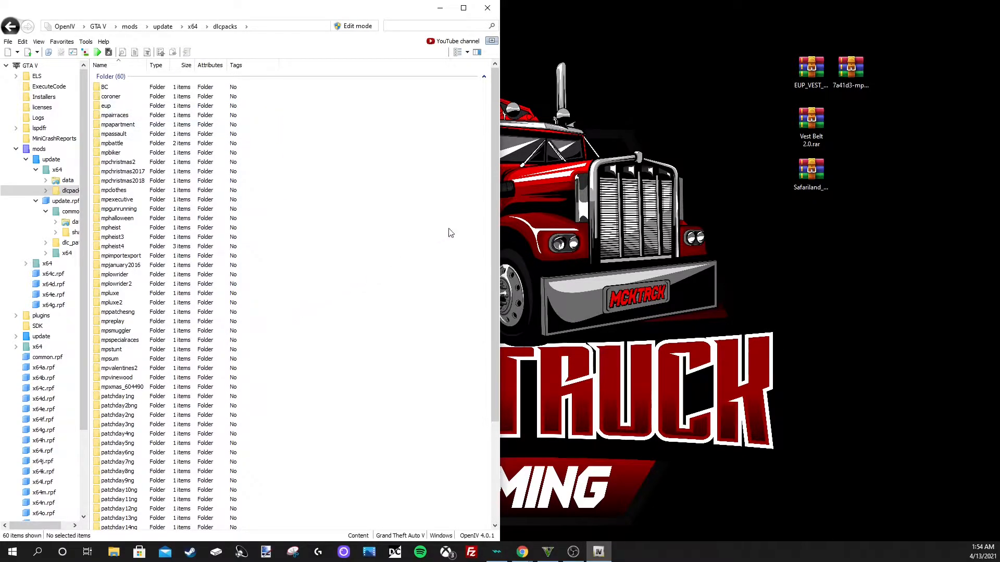
- Open the 7a41d3-mpclothes.rar archive from the desktop, inspect the contents of its mpclothes folder, and return to the archive root
left_click_drag(493, 197, 483, 180)
double_click(849, 86)
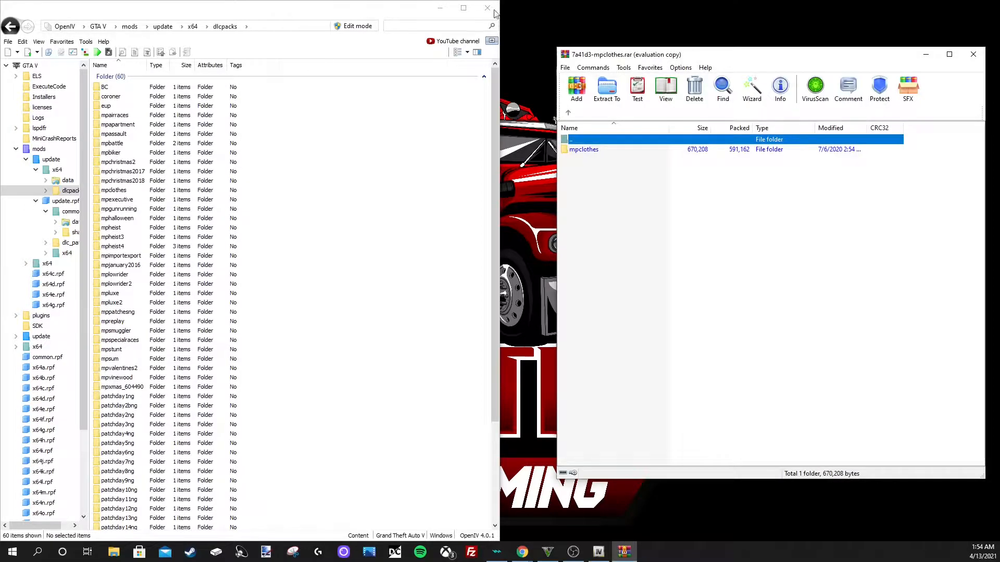
double_click(584, 150)
left_click(568, 112)
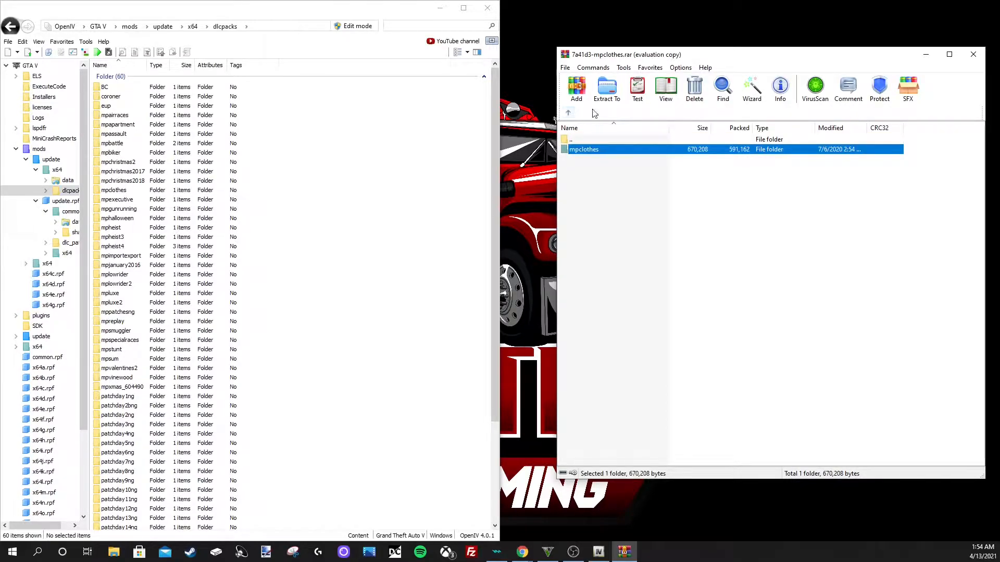
left_click(596, 177)
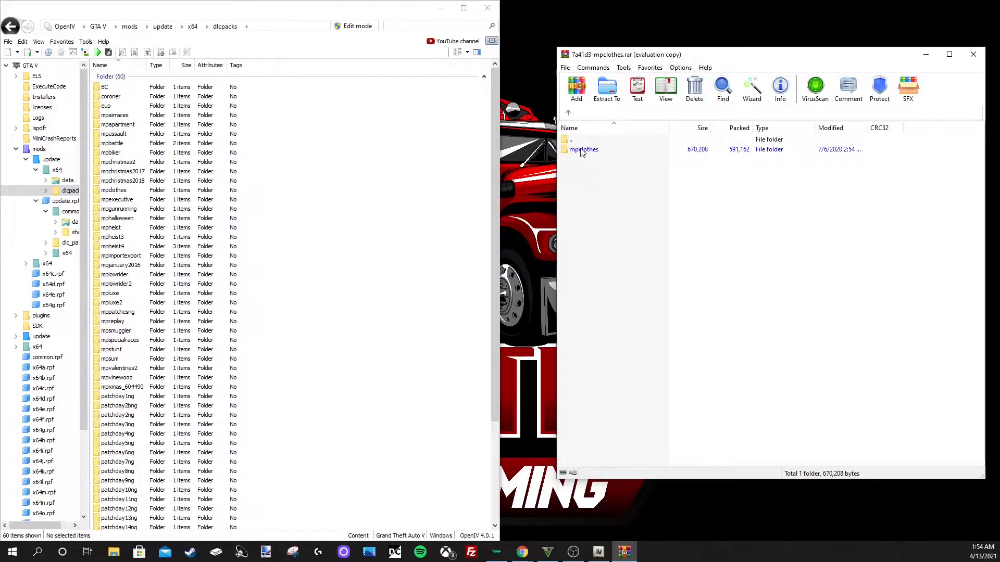
double_click(584, 150)
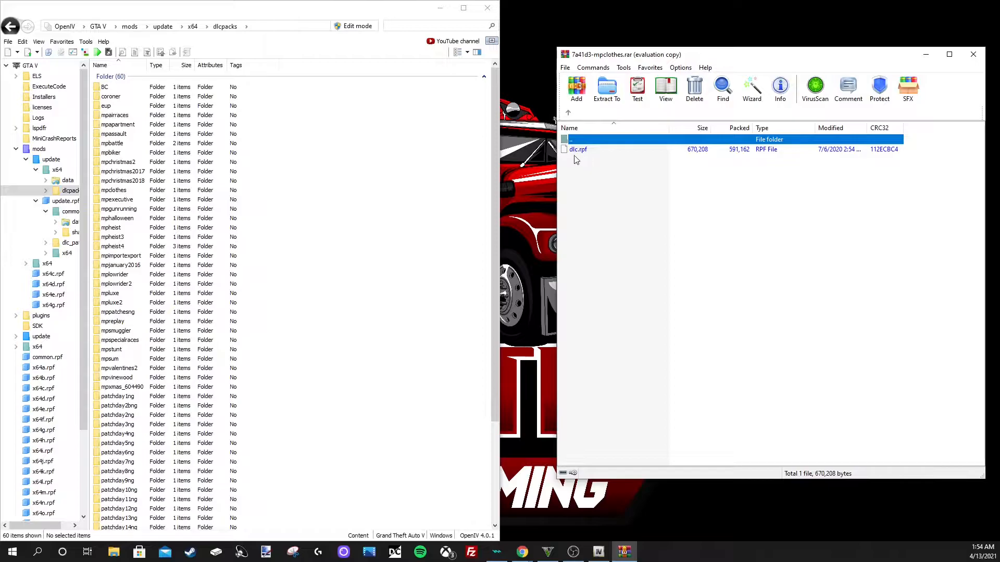
left_click(567, 113)
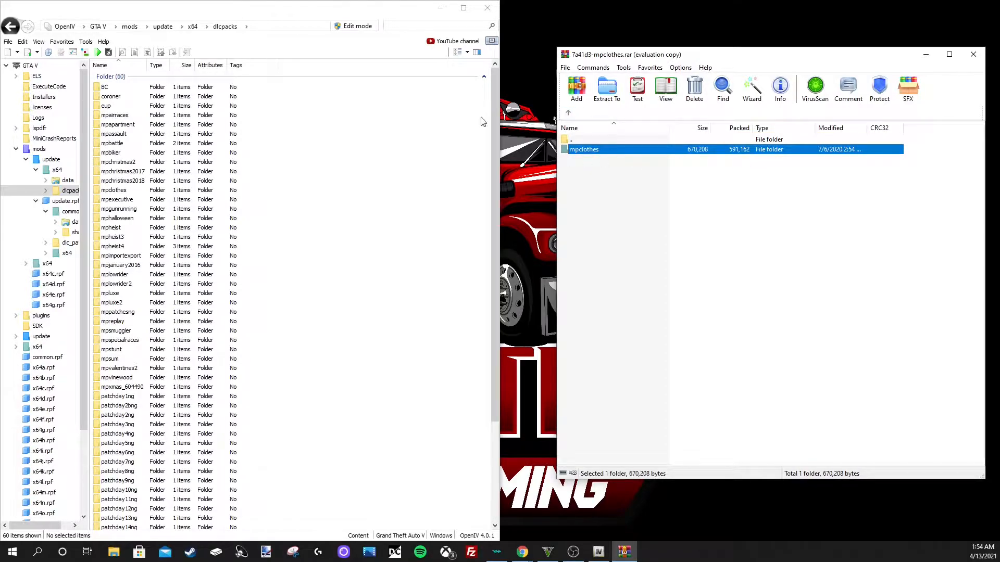
- Turn on edit mode in OpenIV for the dlcpacks folder and select the mpclothes folder in the archive
left_click(363, 29)
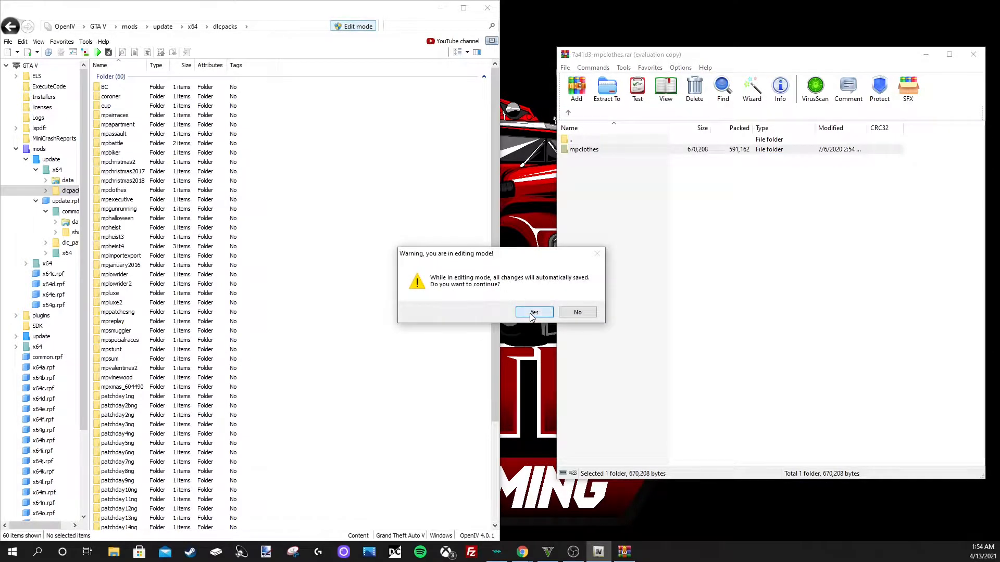
left_click(532, 312)
left_click_drag(494, 227, 492, 185)
left_click(607, 150)
mouse_move(607, 150)
left_mouse_down()
mouse_move(555, 151)
mouse_move(458, 190)
mouse_move(593, 148)
left_mouse_up()
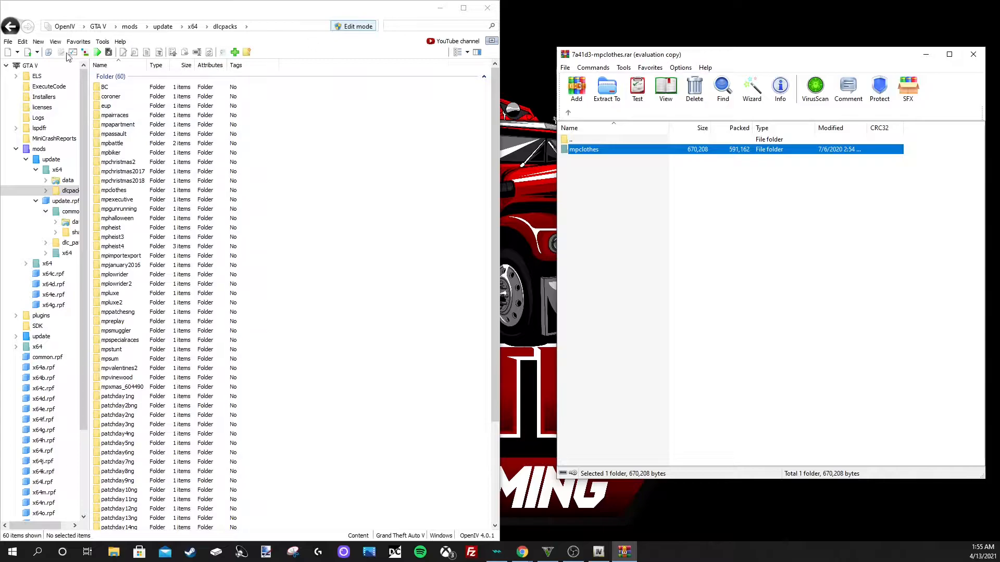
- Go back to the GTA V root folder and open the DLC list favorite at mods/update/update.rpf/common/data
left_click(16, 150)
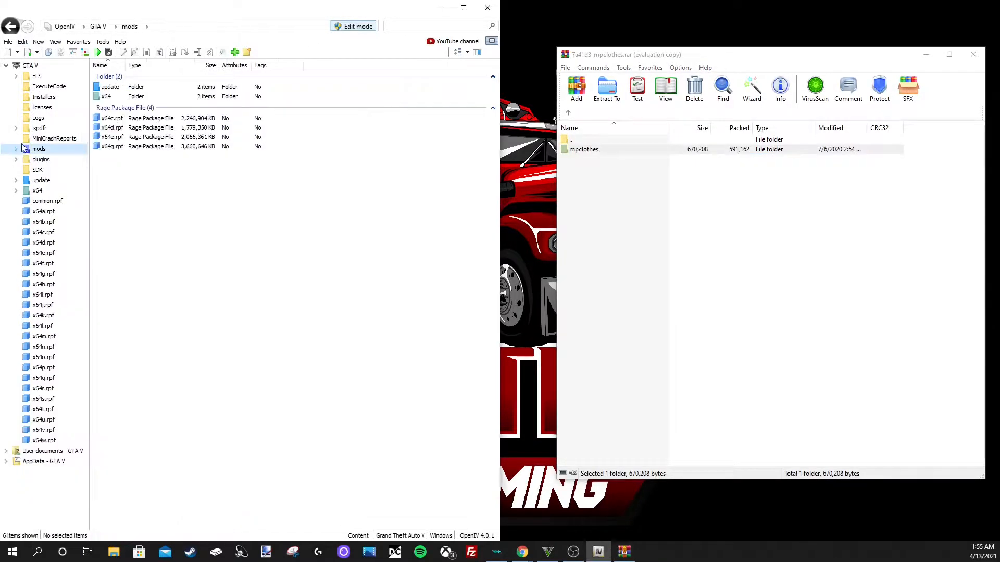
left_click(96, 27)
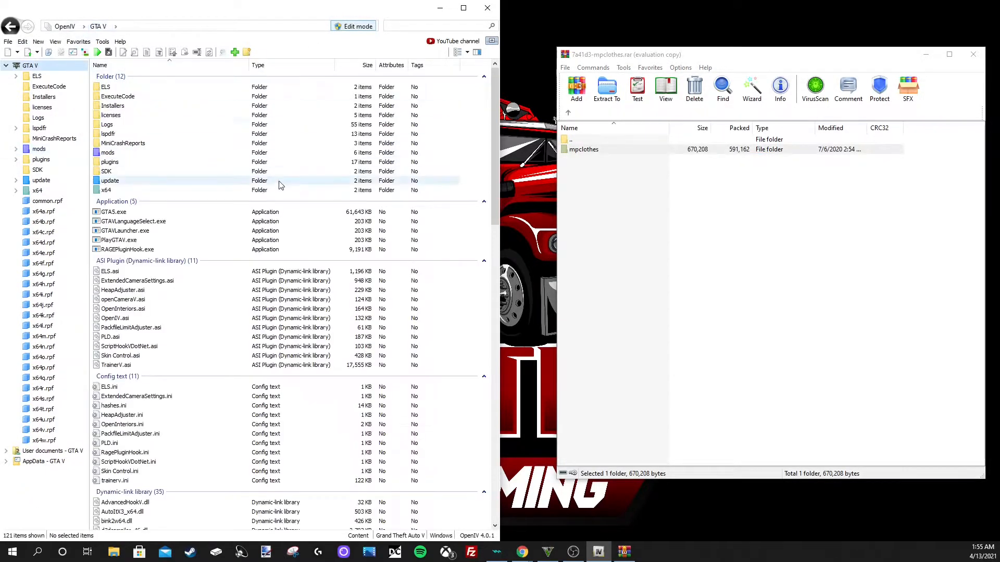
left_click(79, 41)
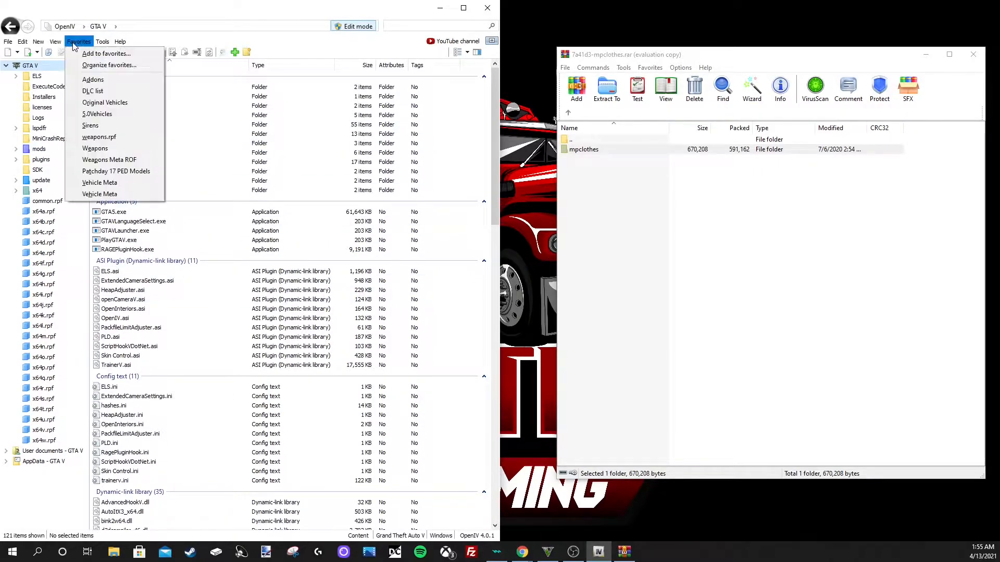
left_click(88, 92)
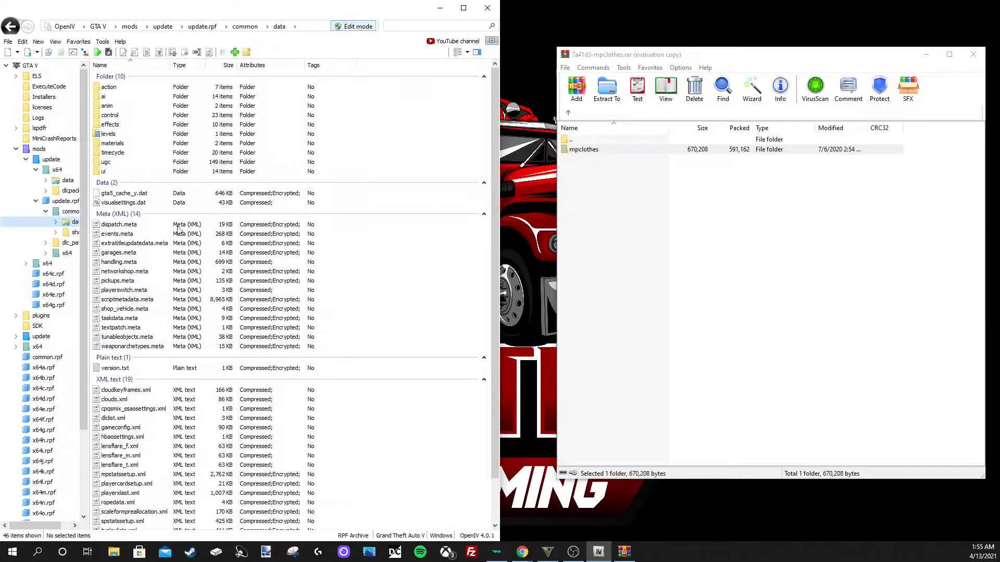
- View dlclist.xml in the text viewer and close it
double_click(116, 419)
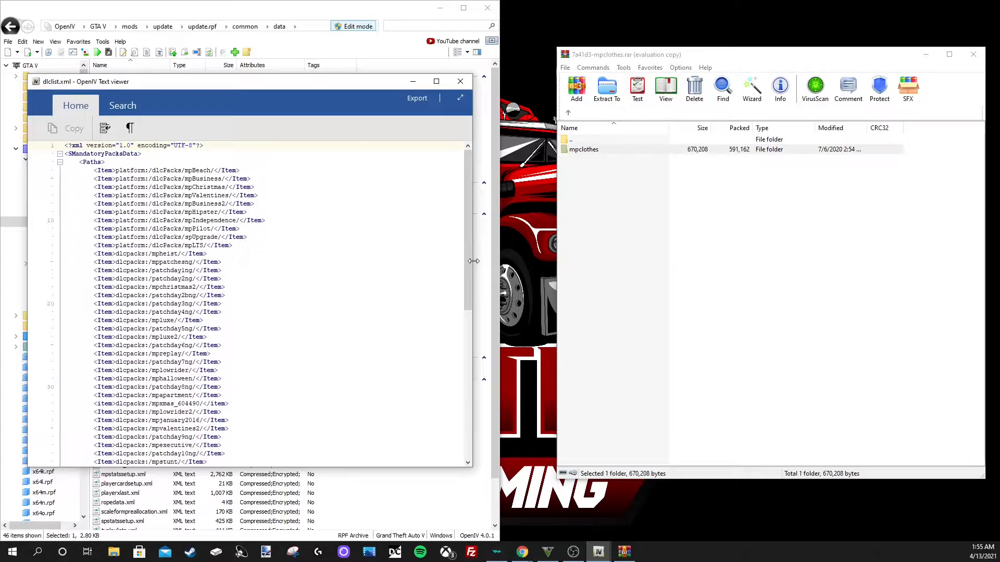
left_click_drag(470, 234, 465, 151)
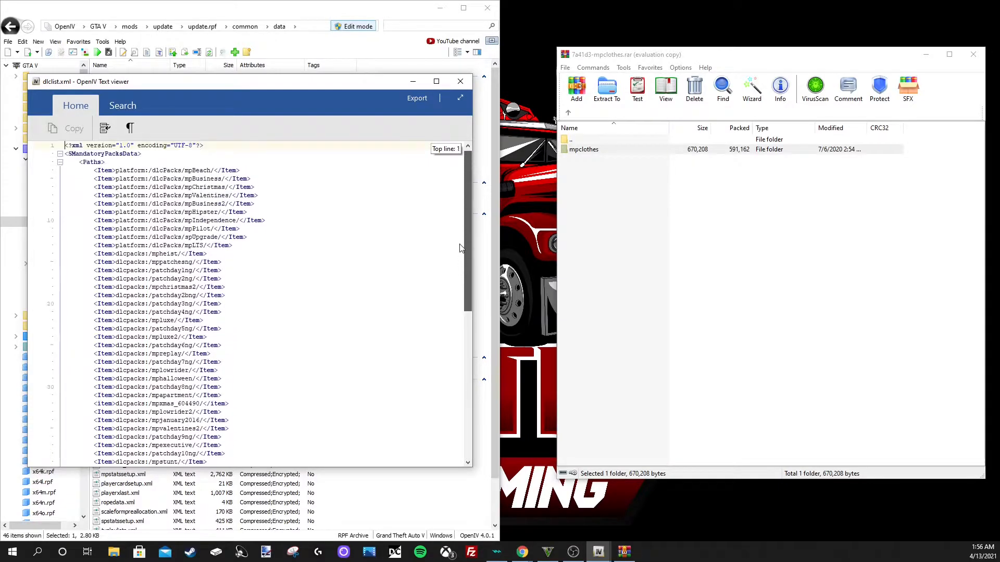
left_click(461, 81)
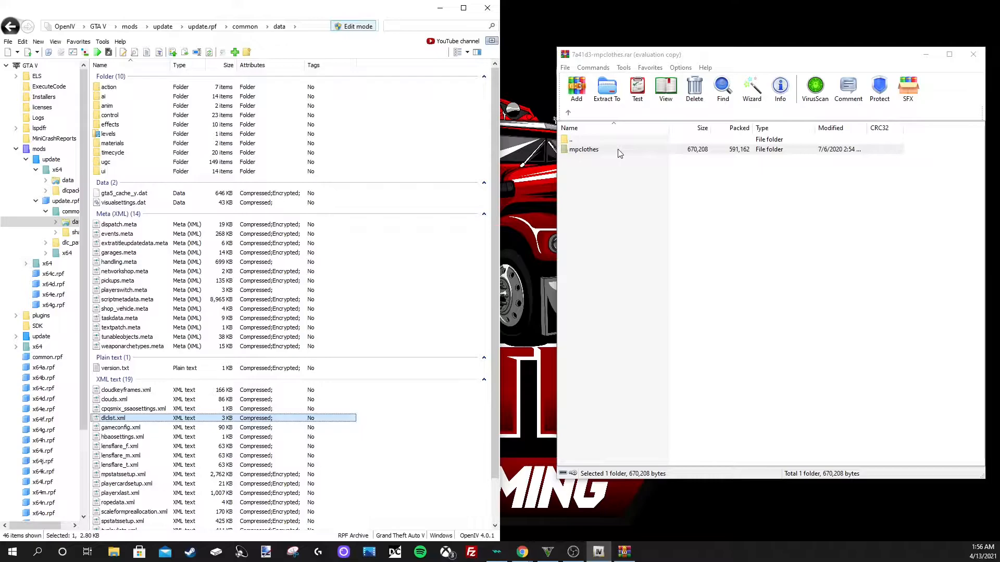
- Open dlclist.xml for editing and go to the end of its item list
right_click(114, 420)
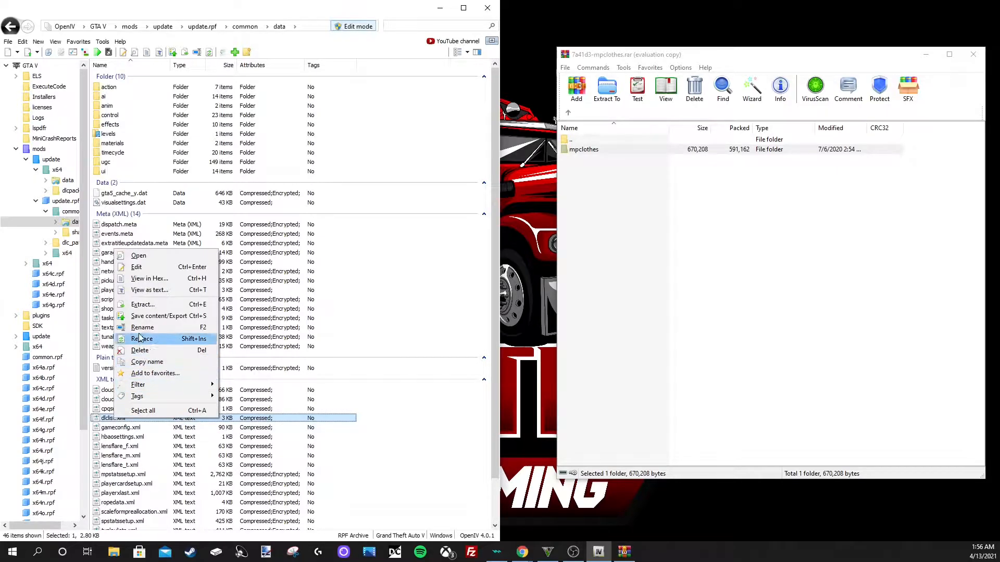
left_click(137, 268)
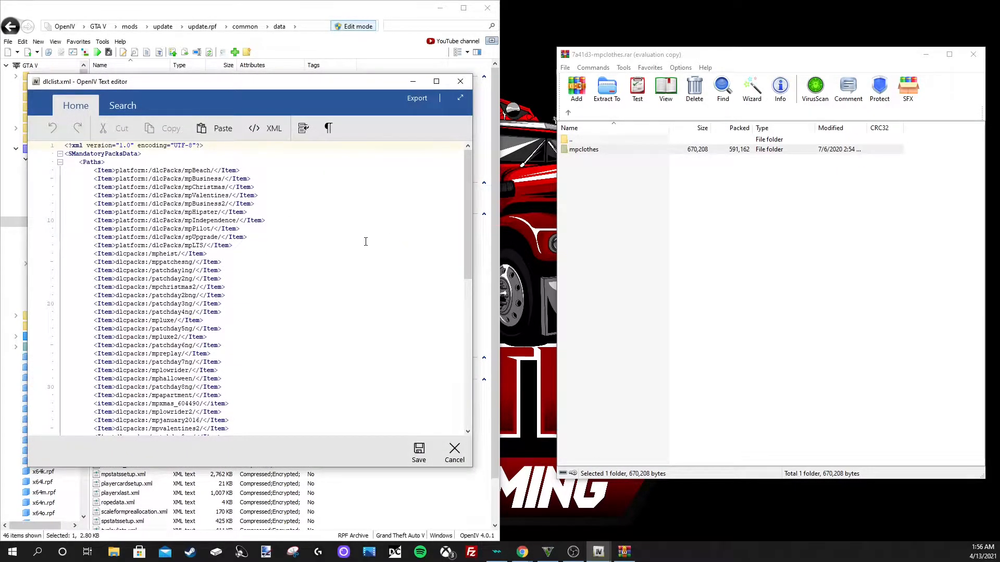
left_click_drag(468, 196, 460, 386)
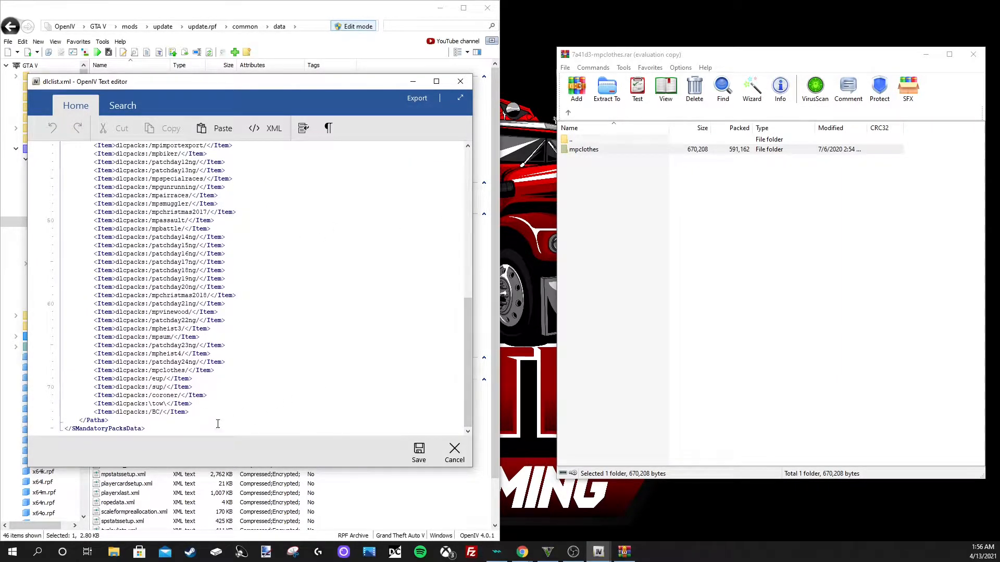
- Duplicate the BC item on a new line below it and change the copy to <Item>dlcpacks:/mpclothes/</Item>
left_click_drag(94, 413, 189, 413)
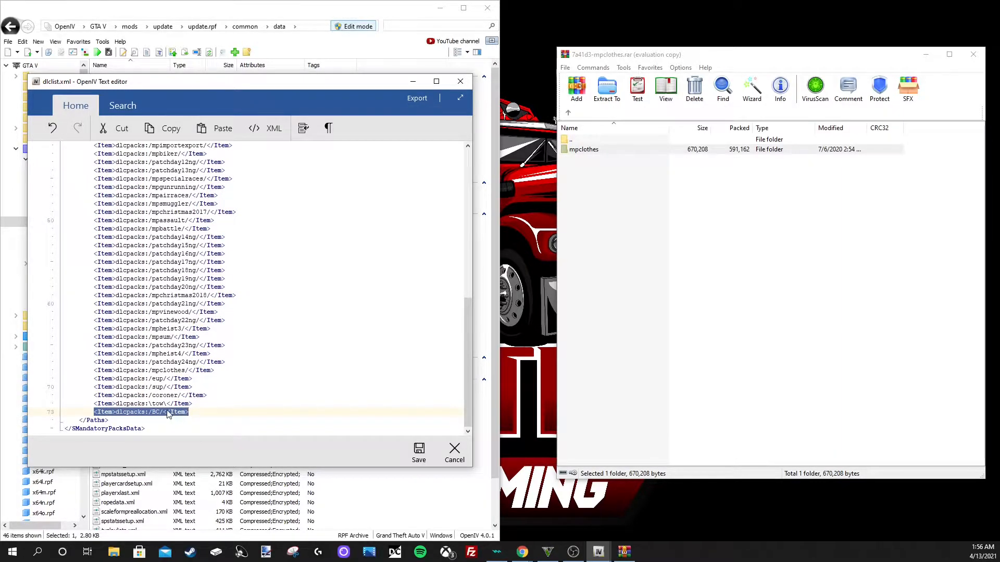
right_click(167, 414)
left_click(192, 429)
left_click(192, 414)
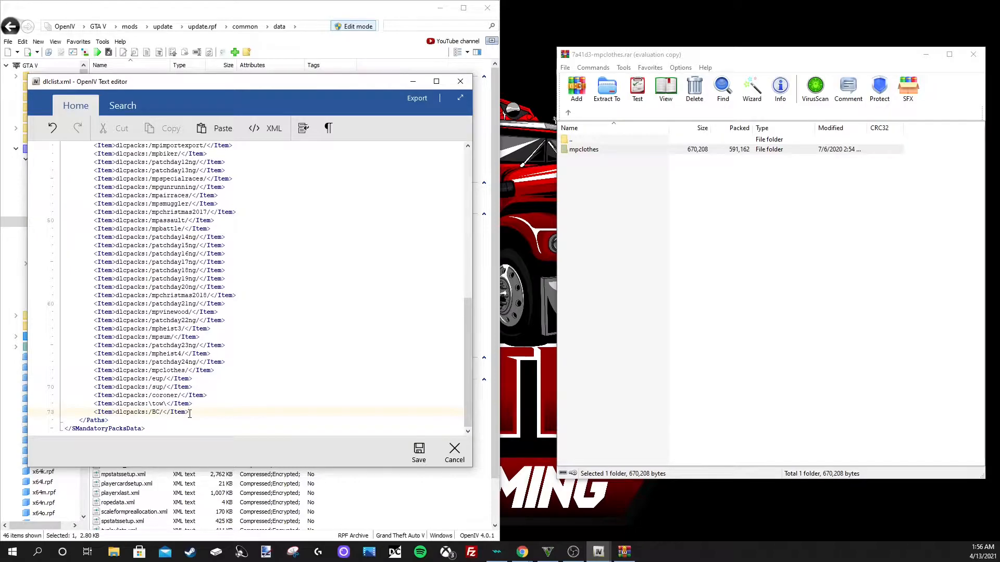
key("Return")
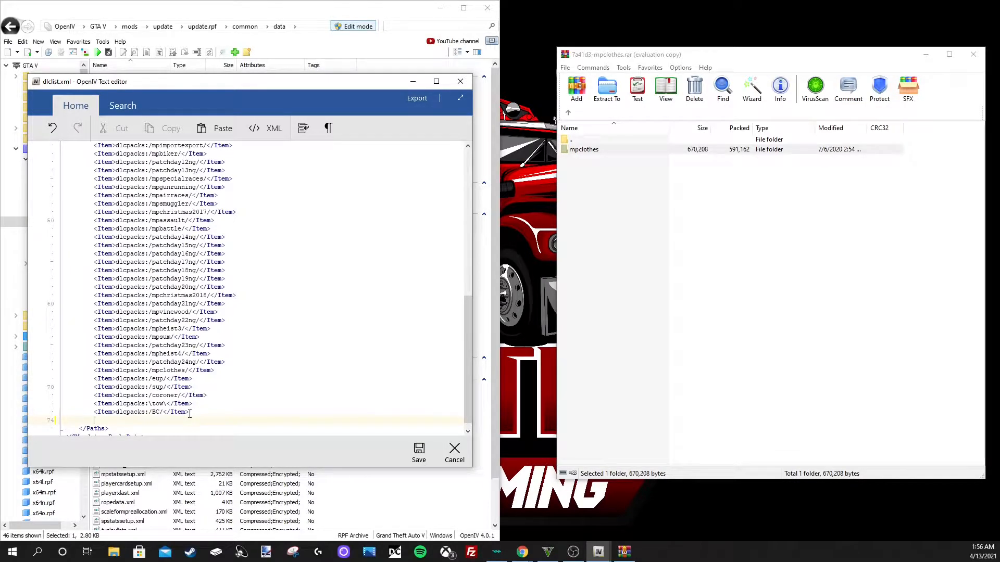
right_click(98, 420)
left_click(120, 321)
key("BackSpace")
key("BackSpace")
key("BackSpace")
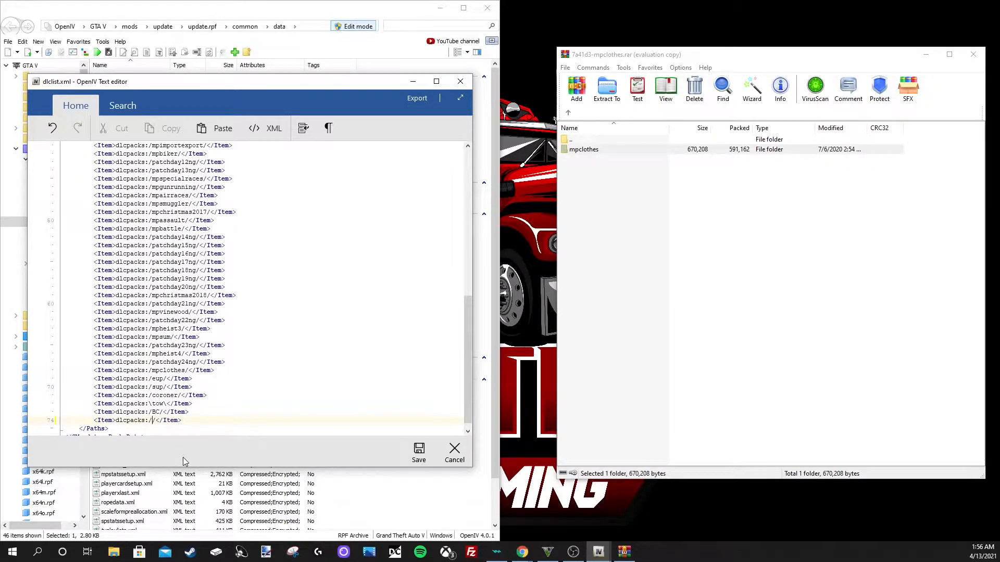
type("mpclothes")
- Delete the added mpclothes line below the BC item and select the existing mpclothes item above the eup entry
left_click_drag(216, 420, 94, 422)
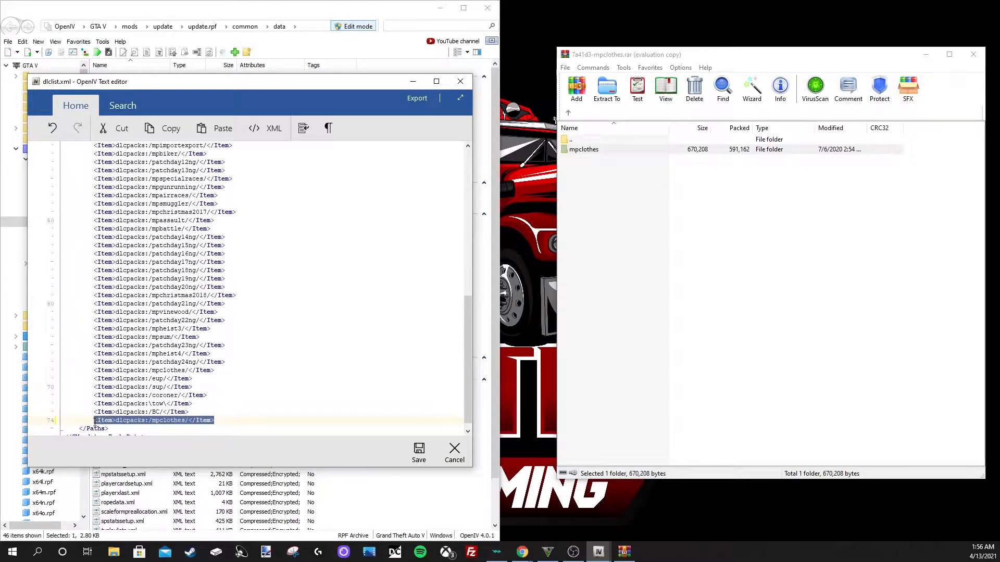
key("Delete")
key("BackSpace")
left_click(156, 371)
left_click_drag(95, 371, 216, 373)
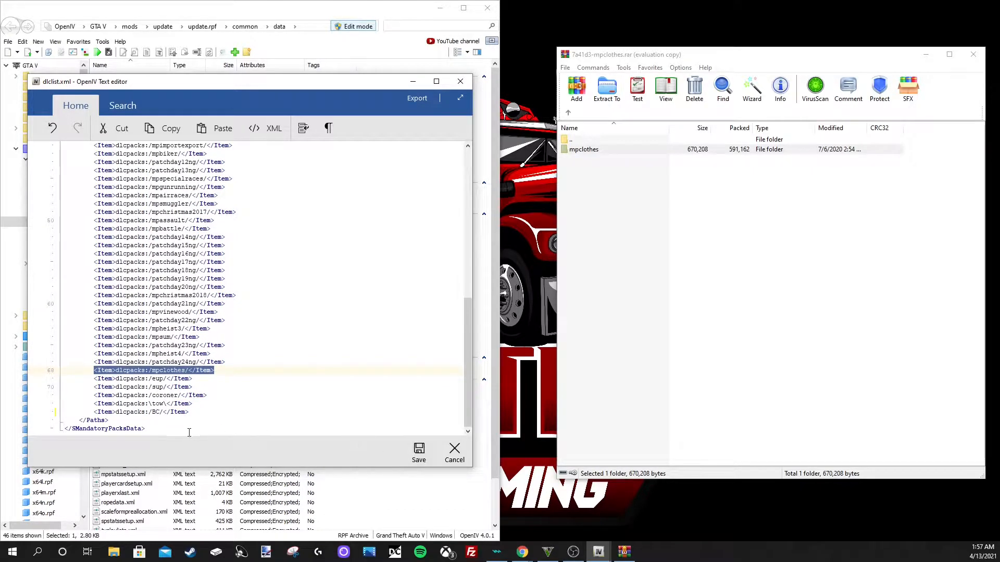
- Try to save the changes to dlclist.xml and close the text editor
left_click(197, 413)
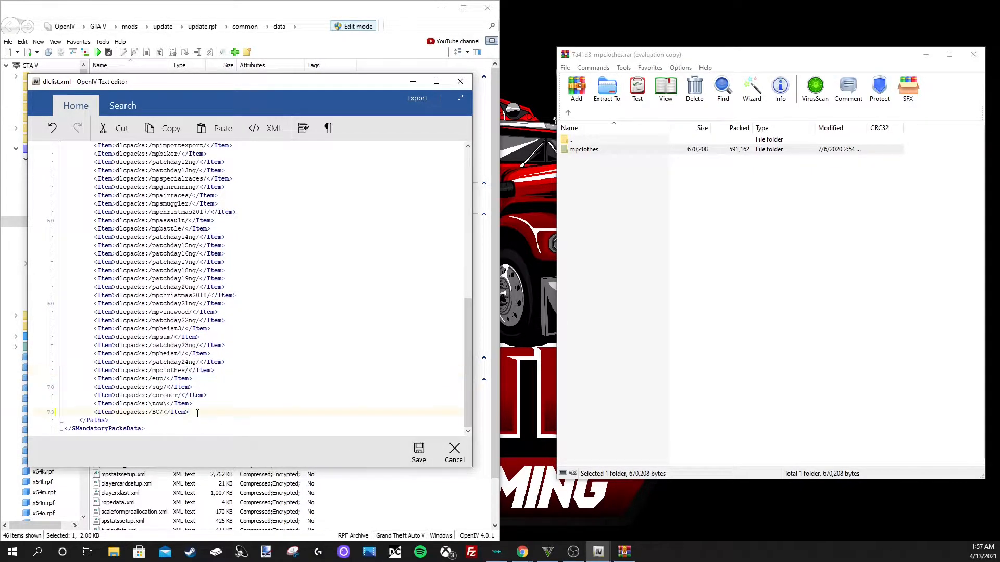
left_click(420, 454)
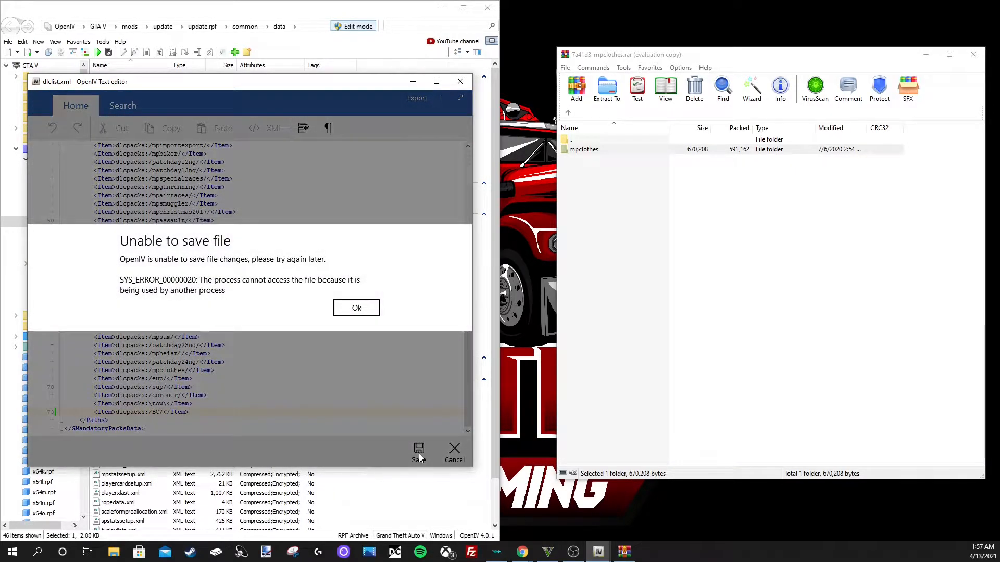
left_click(356, 310)
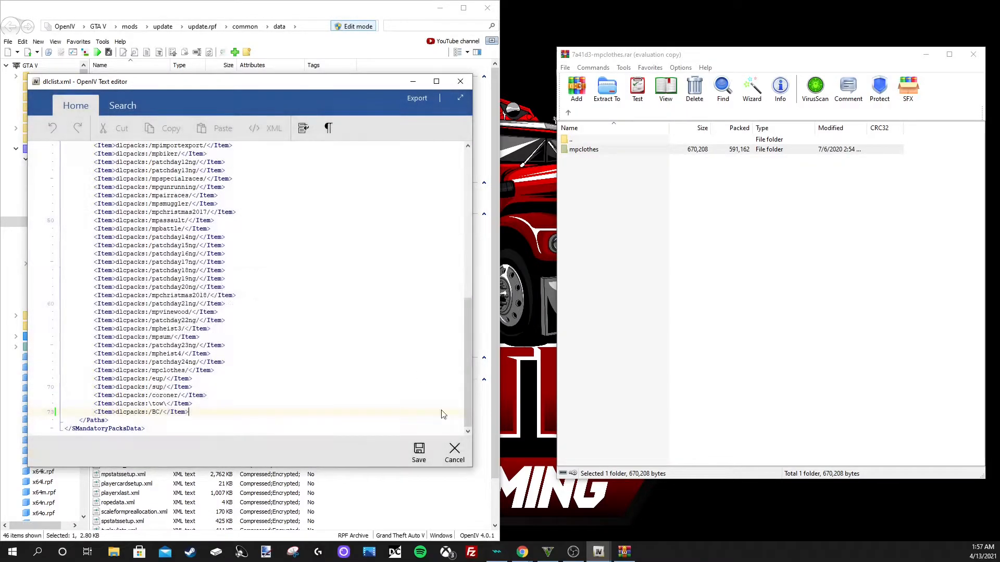
left_click(460, 82)
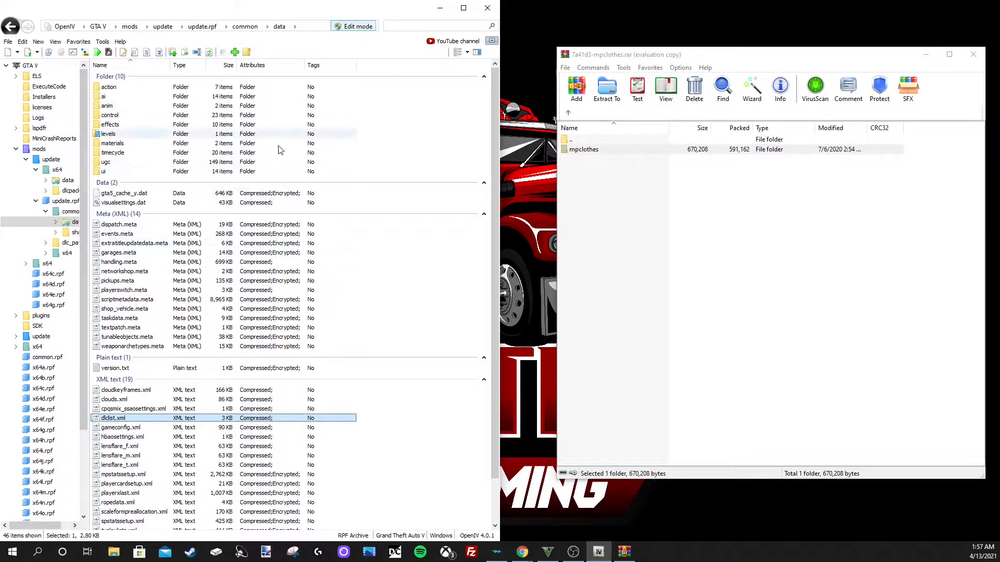
- Go to the mods\update\x64\dlcpacks folder and close the mpclothes archive window
double_click(28, 149)
left_click(78, 42)
left_click(97, 82)
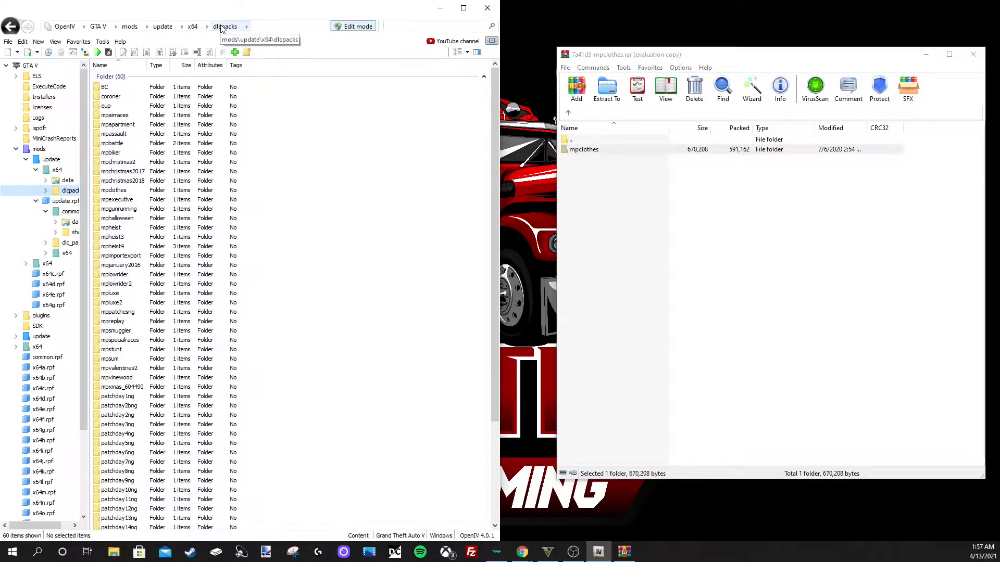
left_click(973, 55)
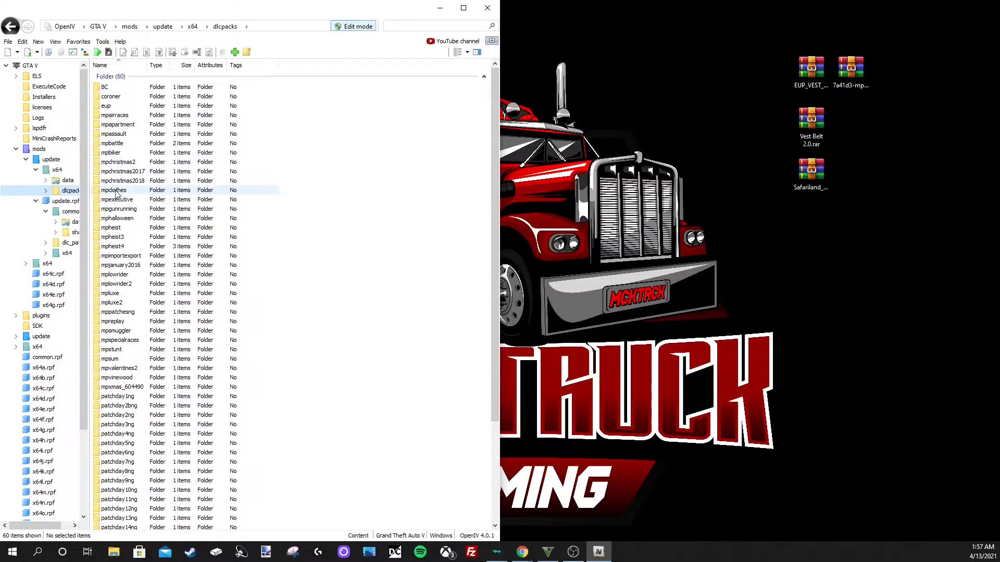
- Open the mpclothes folder's dlc.rpf and go through x64 and models into mpclothes_male.rpf
double_click(115, 193)
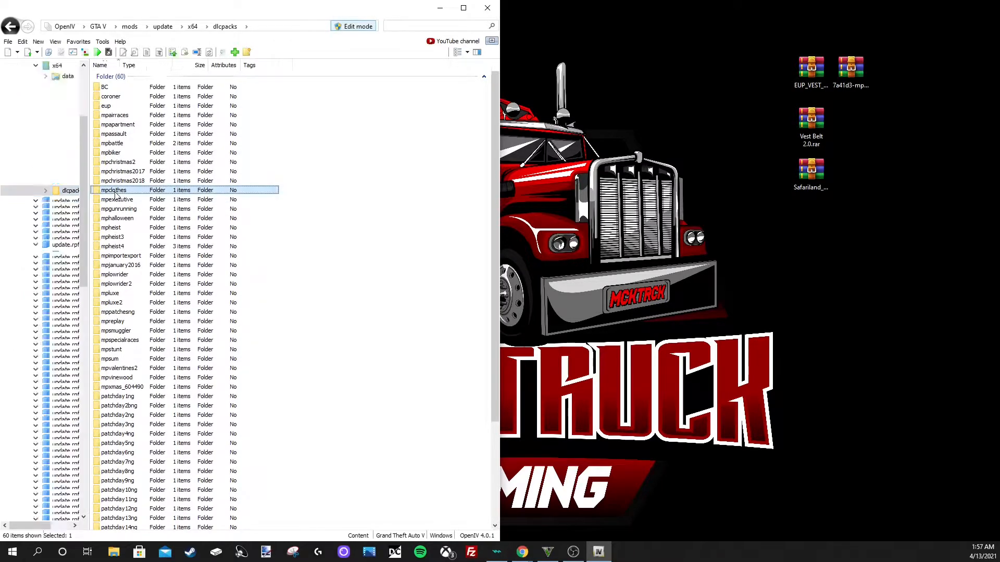
double_click(109, 88)
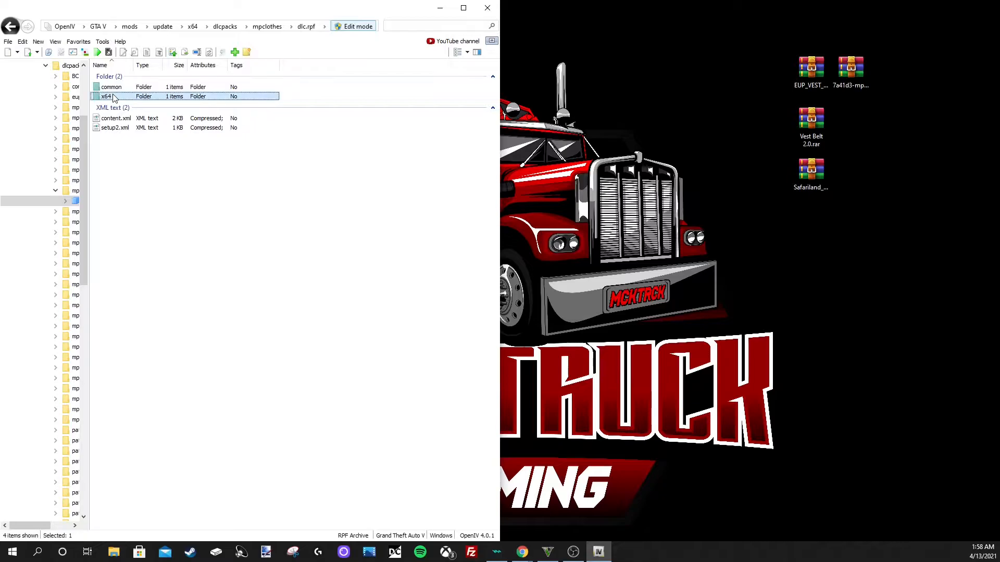
double_click(107, 97)
double_click(114, 91)
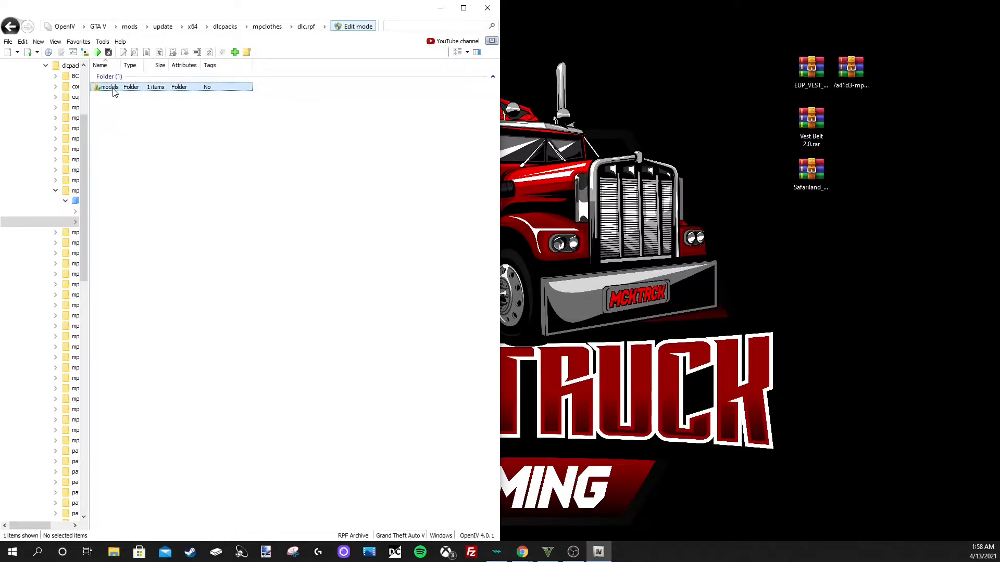
double_click(113, 88)
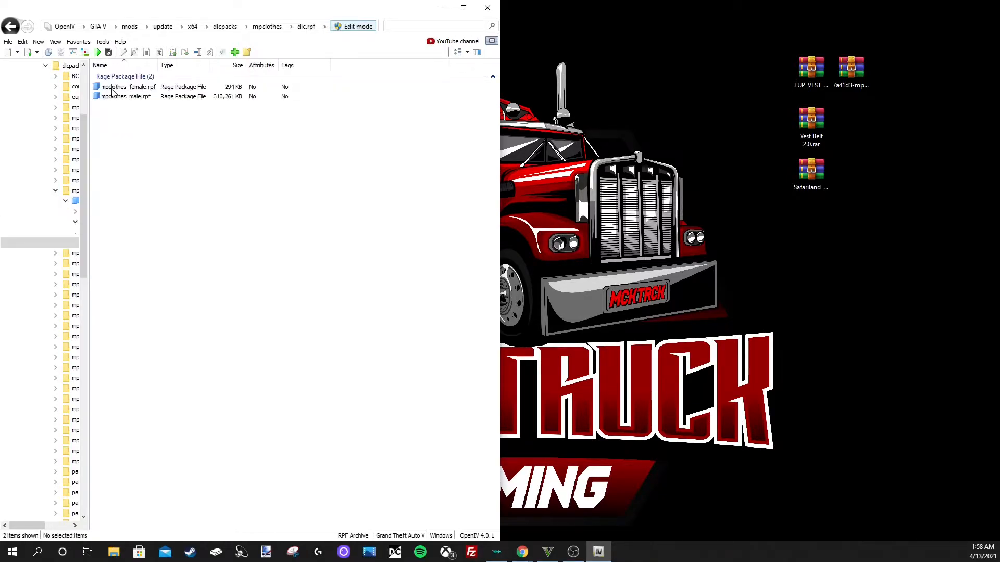
double_click(121, 97)
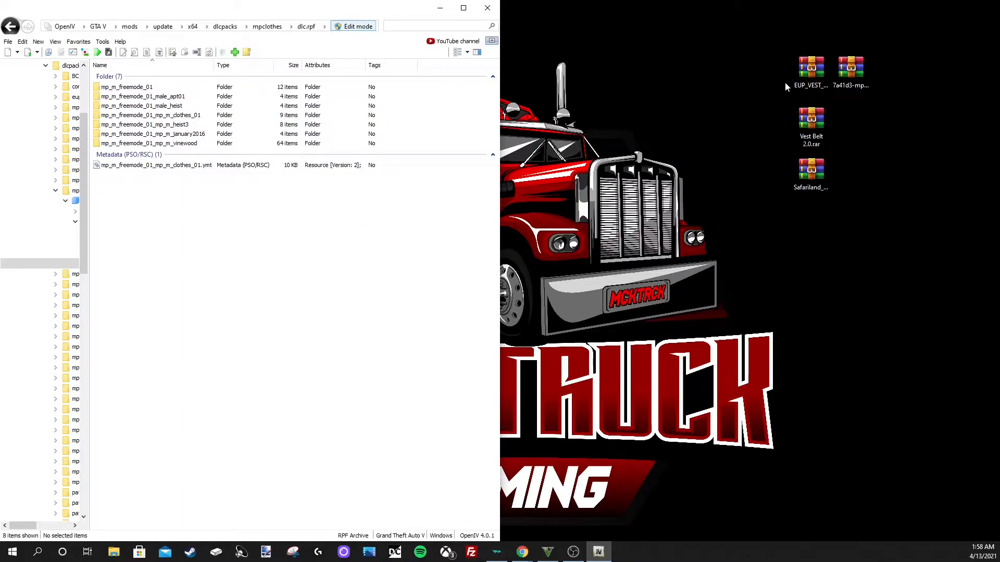
- Open the EUP_VEST_EARPIECE_1.1.zip archive, look through its Files and earpiece1 folders, and return to the archive's root
double_click(811, 70)
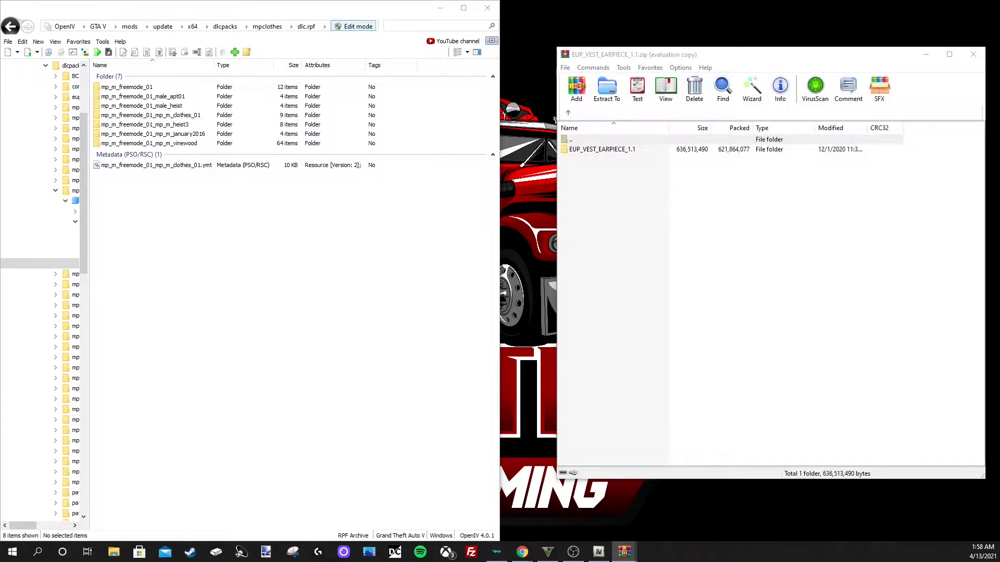
double_click(594, 151)
double_click(583, 151)
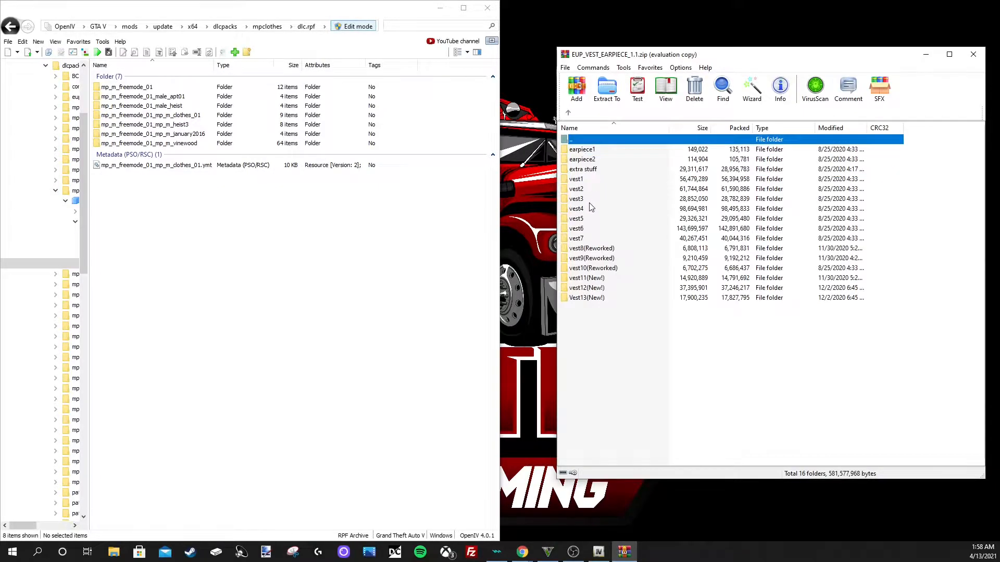
double_click(583, 151)
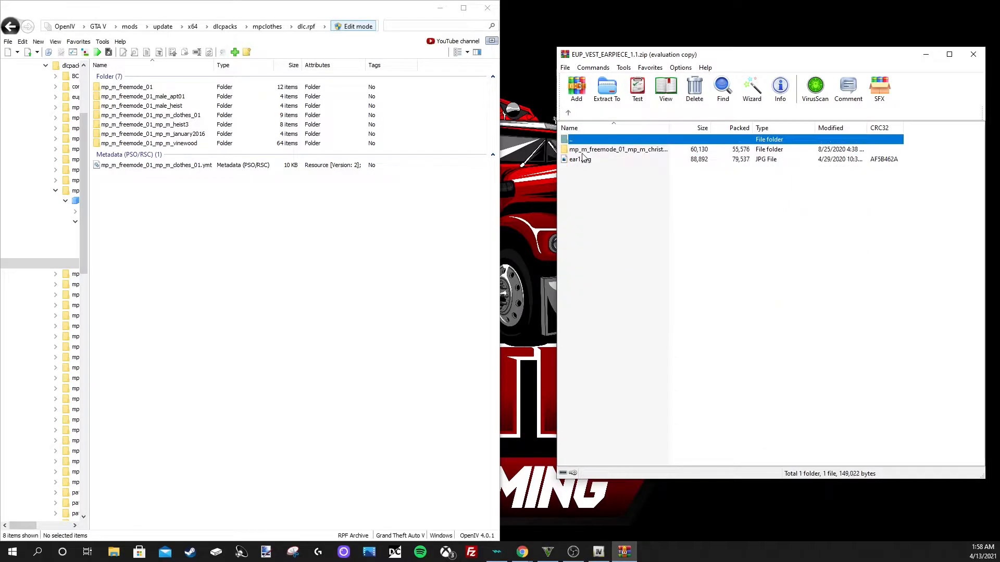
left_click(568, 112)
left_click(568, 113)
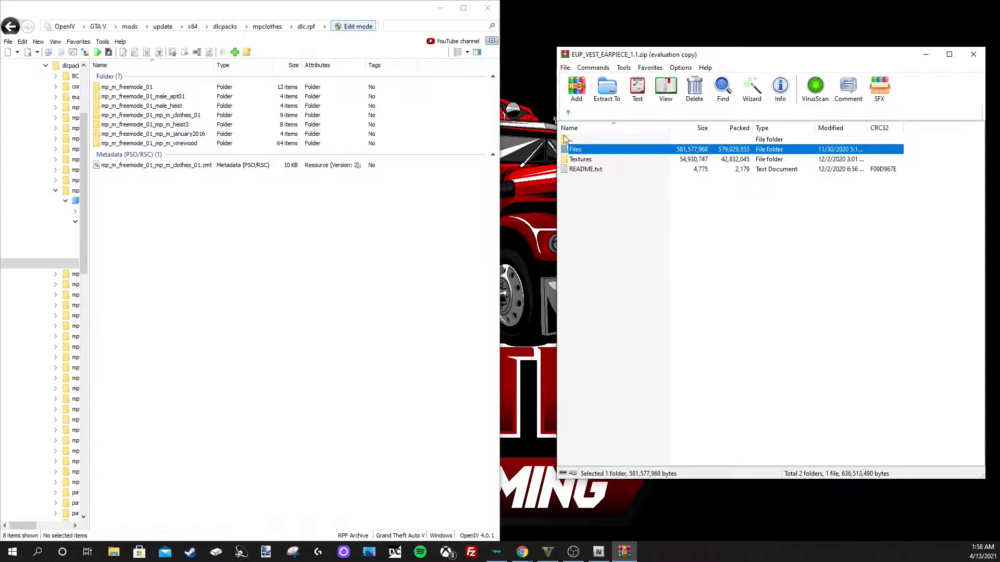
left_click(567, 113)
double_click(589, 151)
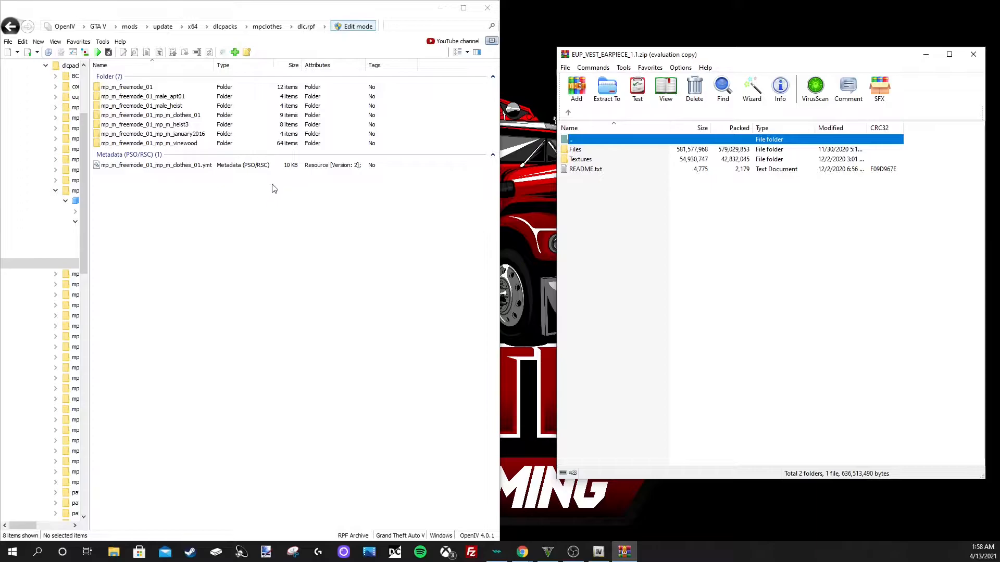
left_click(568, 112)
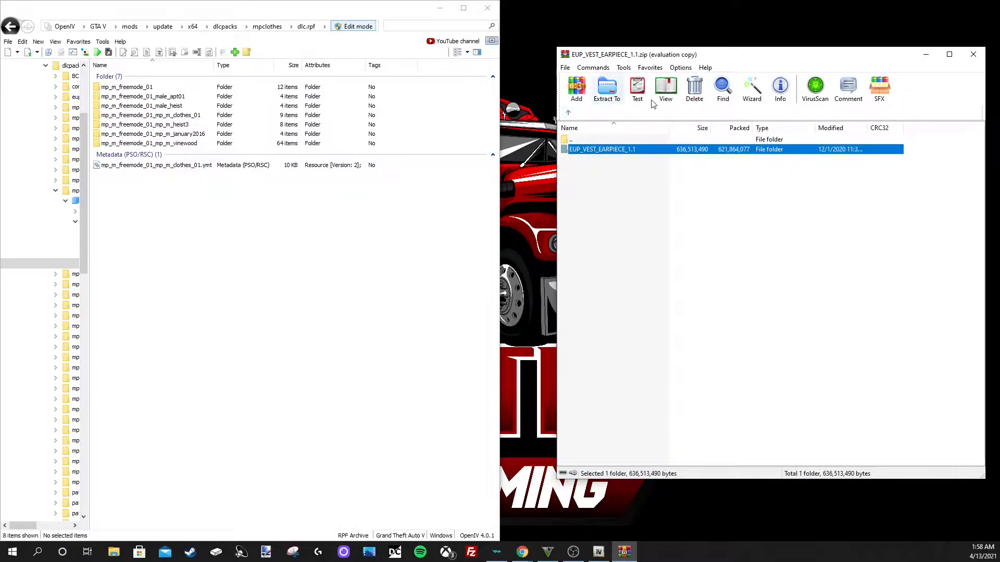
left_click_drag(612, 59, 605, 57)
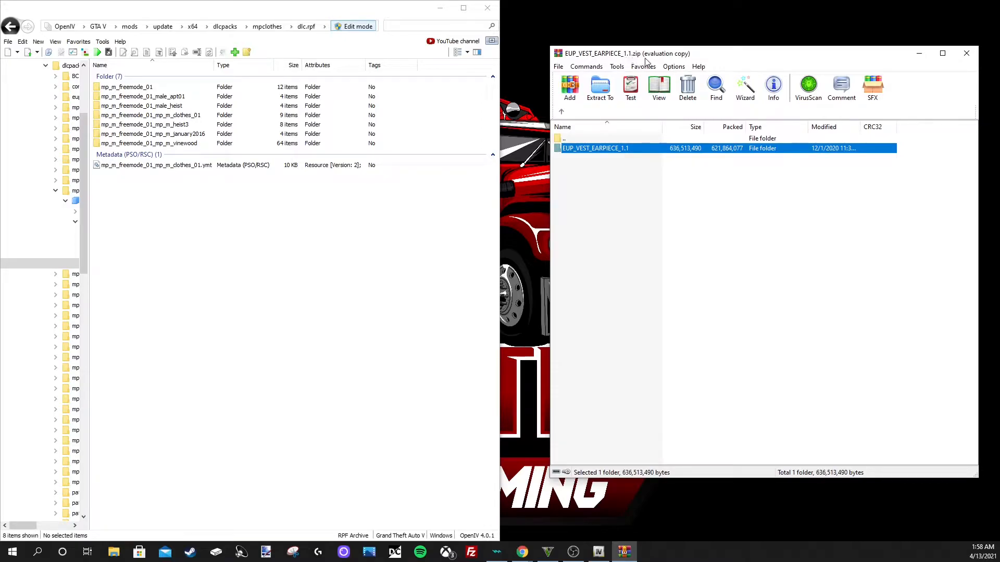
- Open README.txt from the EUP_VEST_EARPIECE_1.1 folder, read and highlight installation steps 1 to 5, and close it
double_click(597, 151)
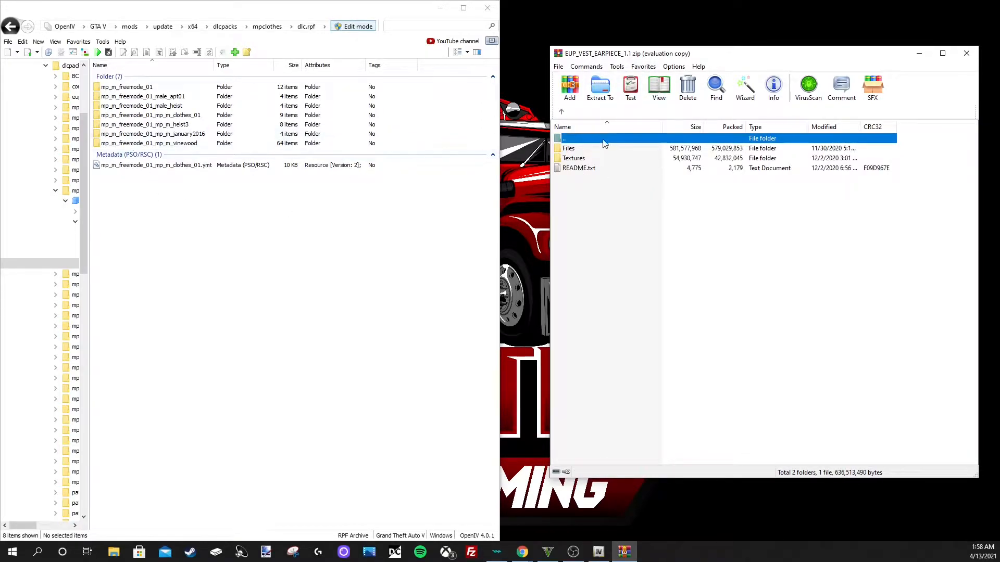
left_click(575, 150)
left_click(579, 159)
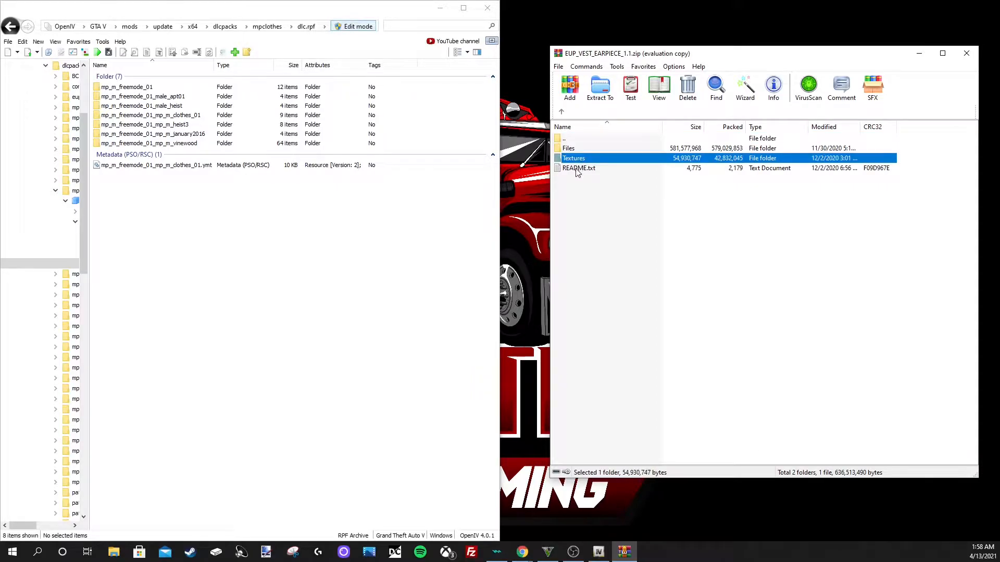
double_click(578, 168)
left_click_drag(0, 188, 569, 27)
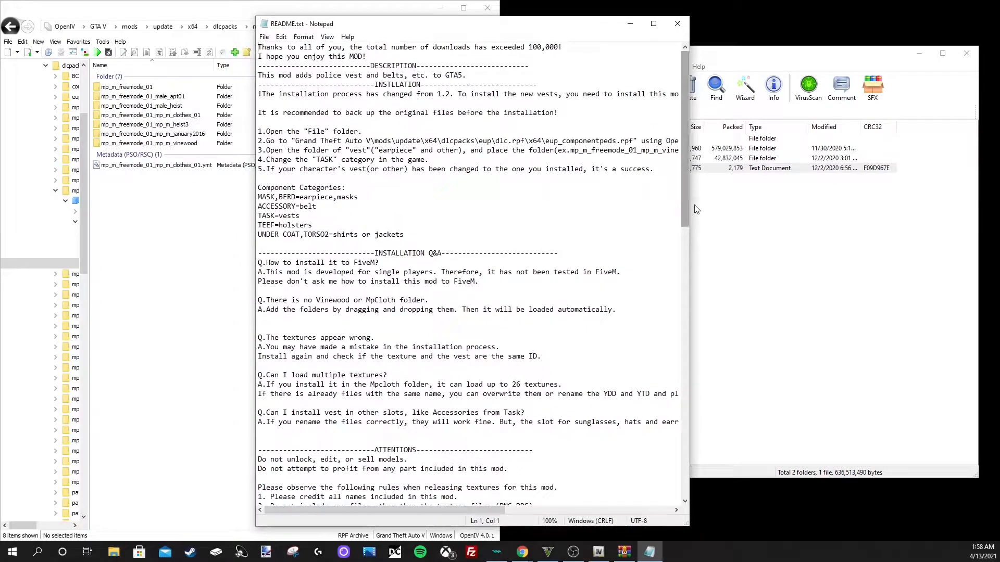
left_click_drag(690, 231, 836, 229)
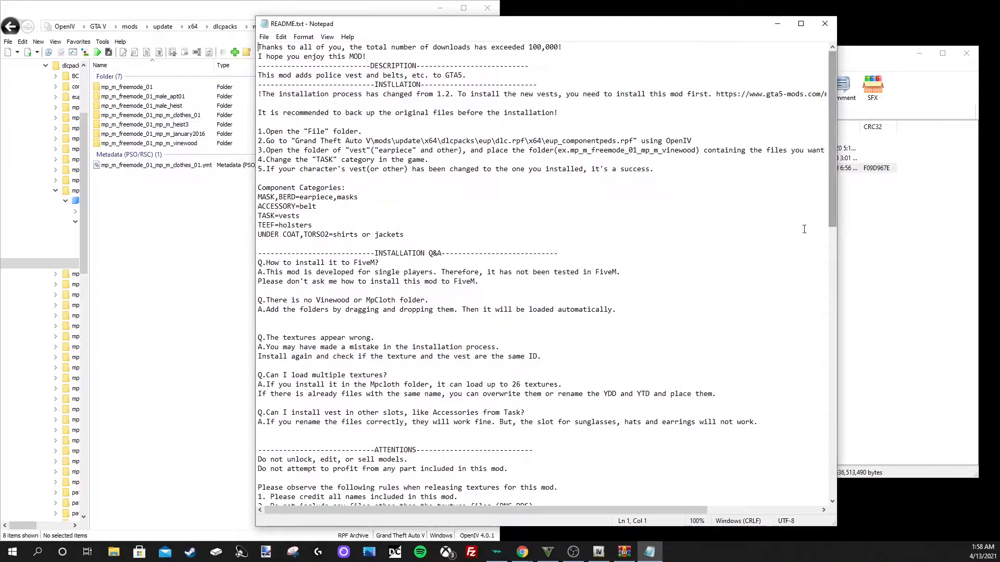
left_click_drag(561, 141, 669, 179)
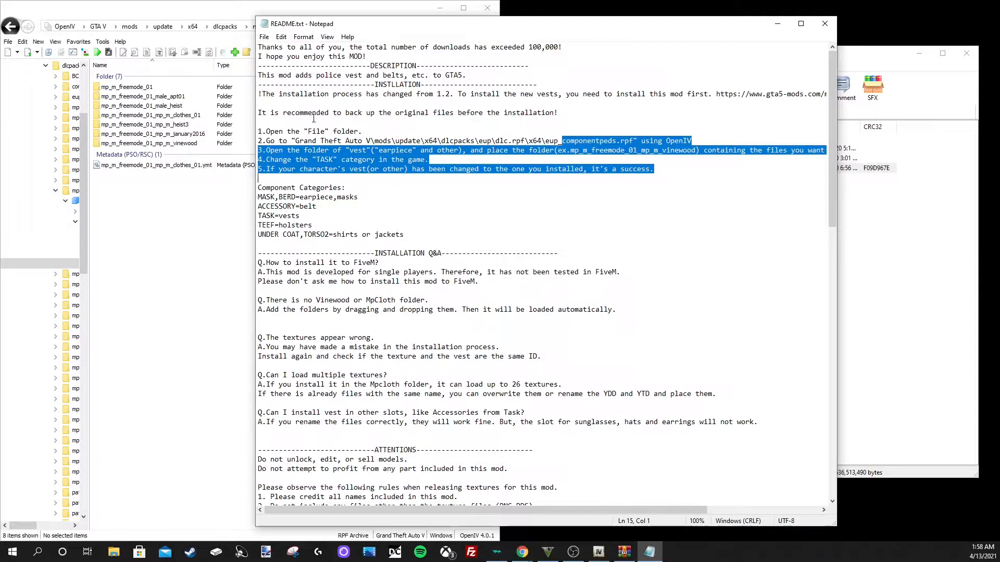
left_click_drag(259, 131, 655, 170)
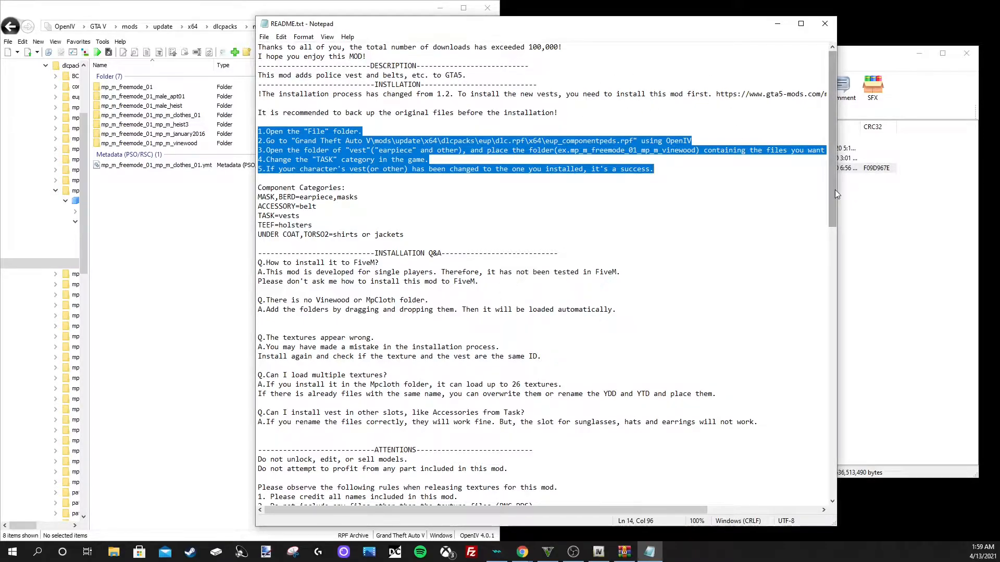
left_click_drag(836, 191, 811, 196)
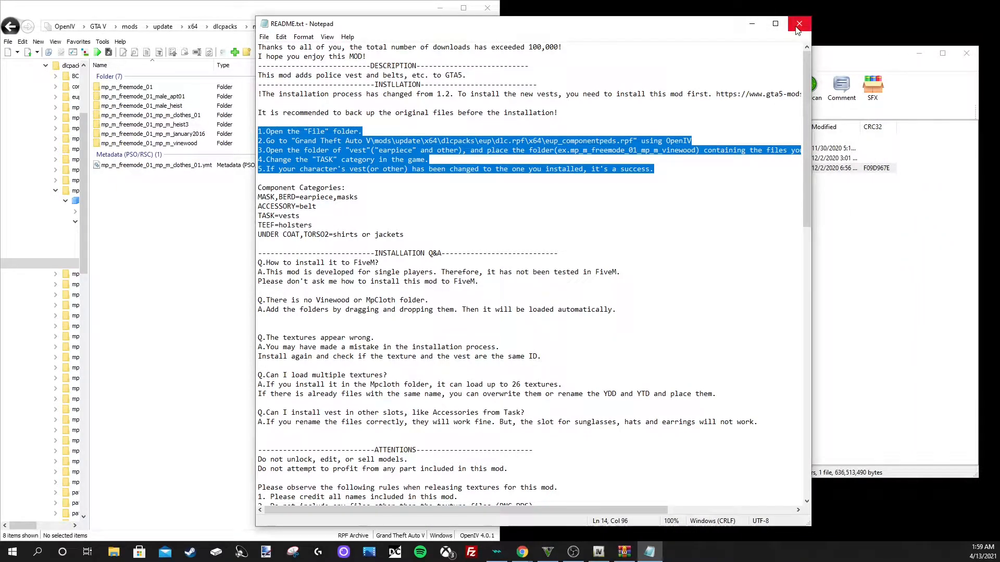
left_click(798, 24)
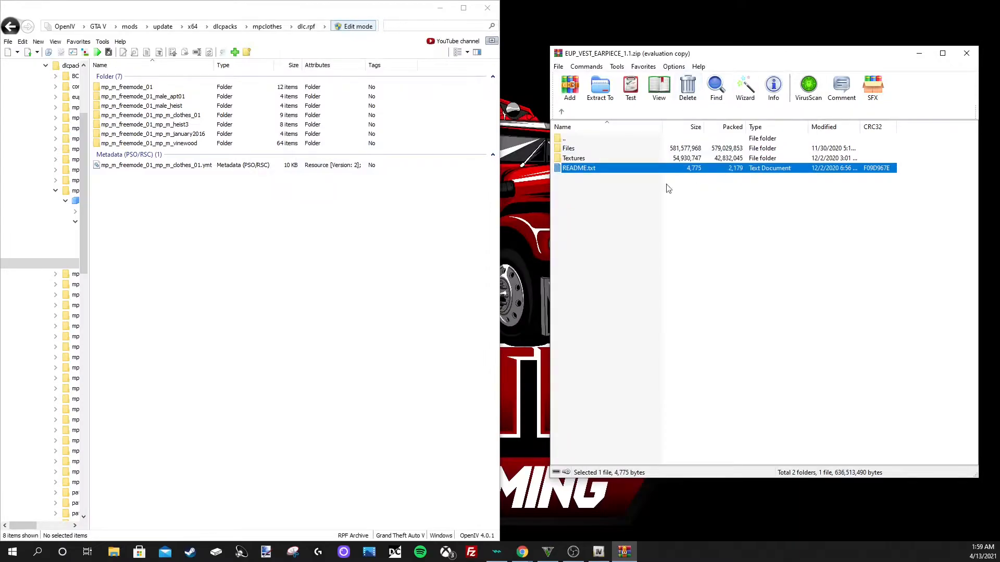
- View the preview image ear1.jpg in the archive's Files\earpiece1 folder and close it
double_click(568, 149)
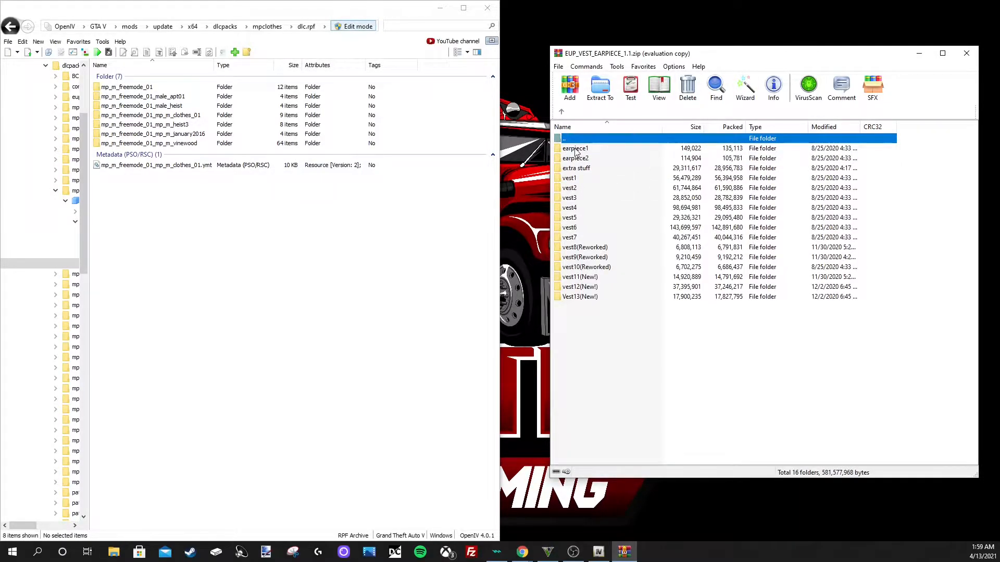
double_click(573, 151)
double_click(580, 158)
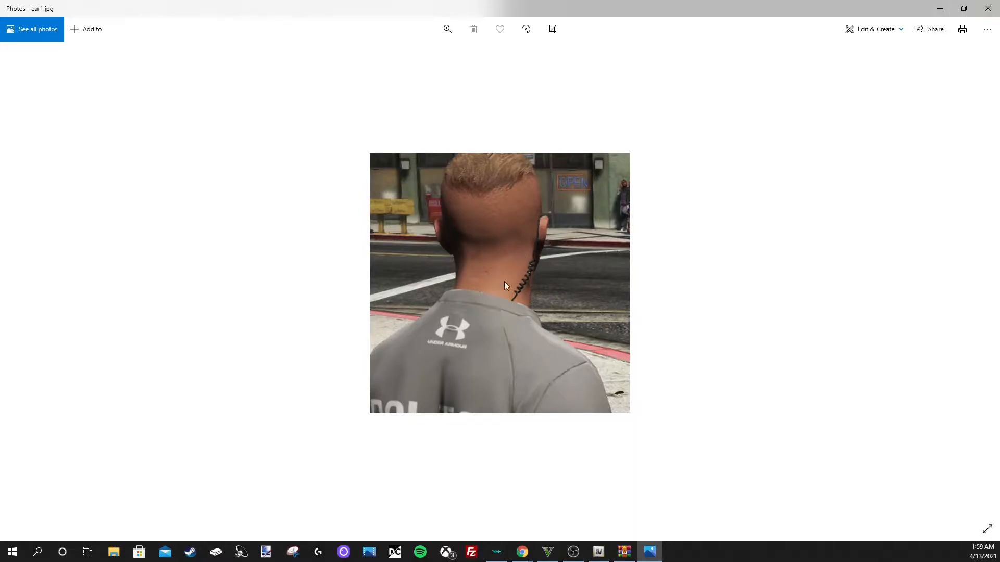
left_click(988, 8)
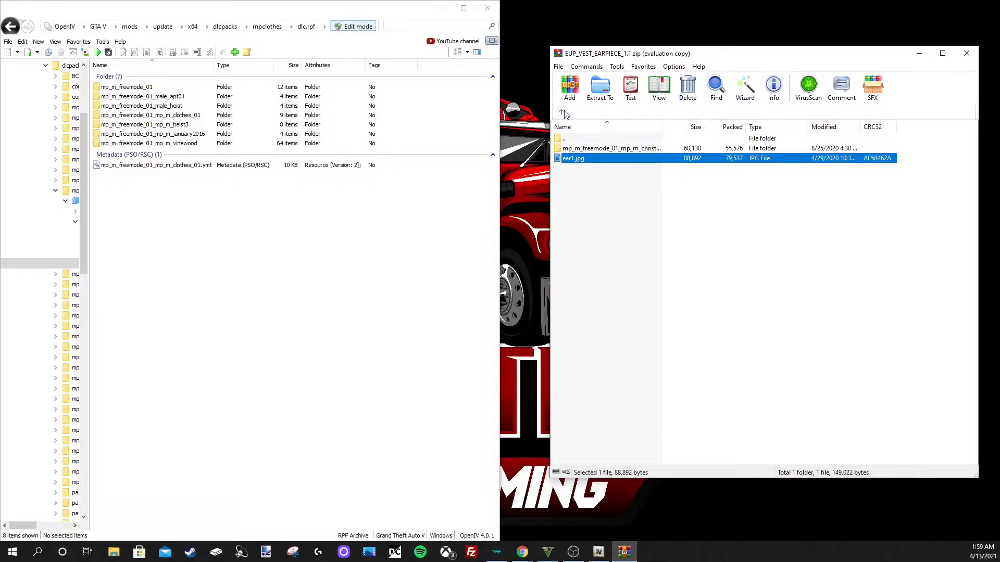
- View the preview image earpiece2.jpg in the earpiece2 folder, close it and return to the Files folder
left_click(563, 112)
double_click(582, 149)
left_click(577, 162)
double_click(577, 157)
double_click(582, 159)
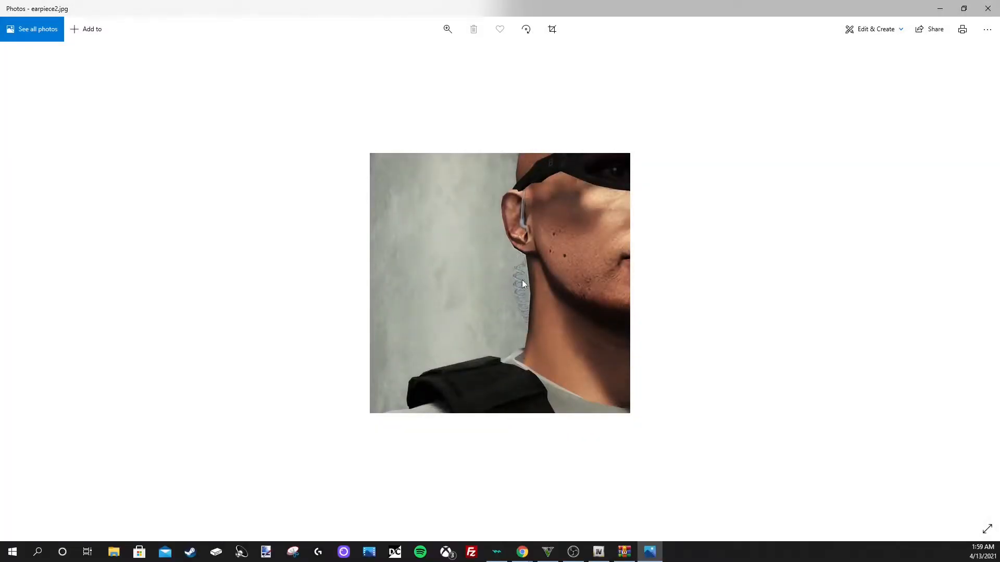
left_click(987, 8)
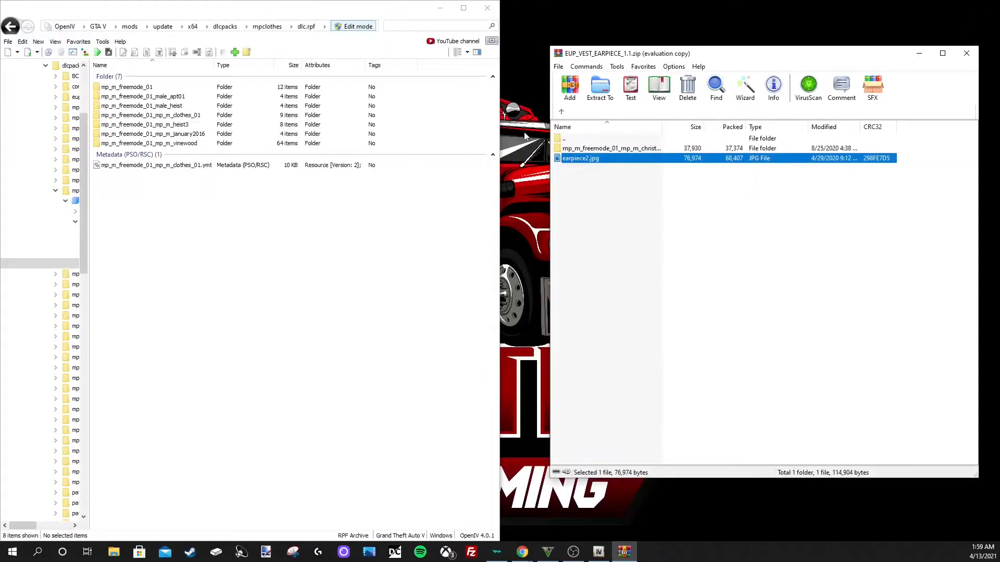
left_click(562, 112)
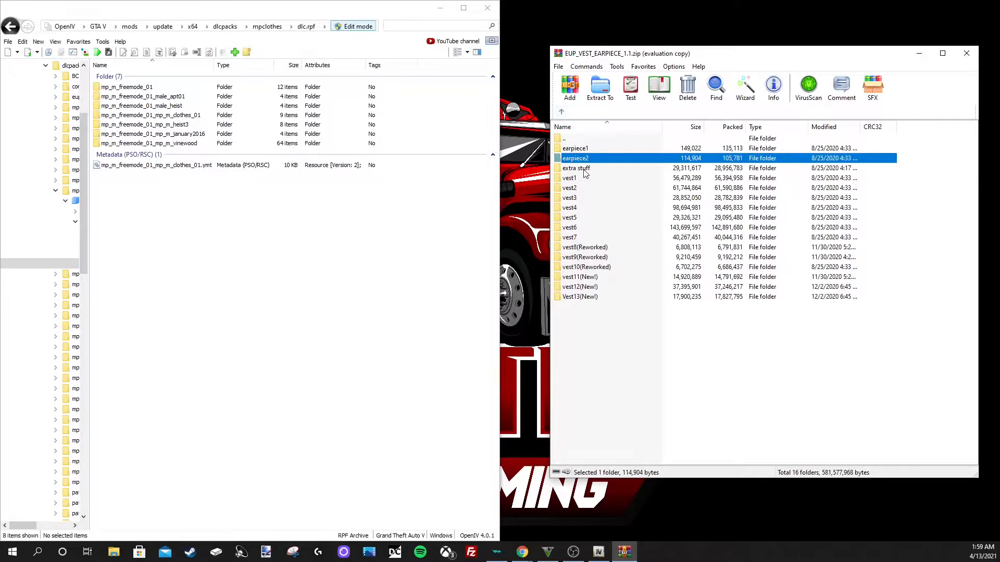
- Open the extra stuff folder and look over its Hoodie, Long Sleeve shirt and T shirt folders
left_click(584, 170)
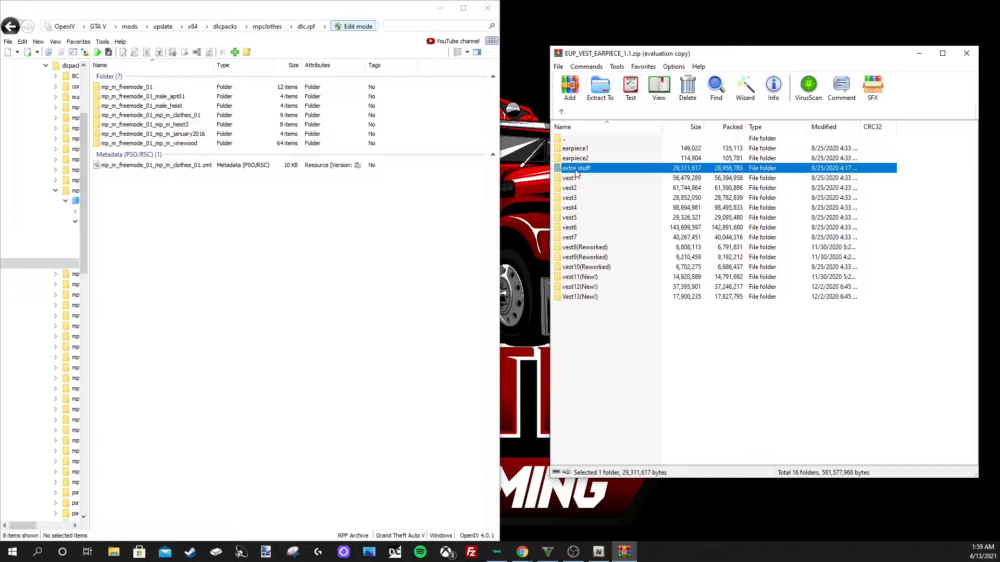
double_click(576, 170)
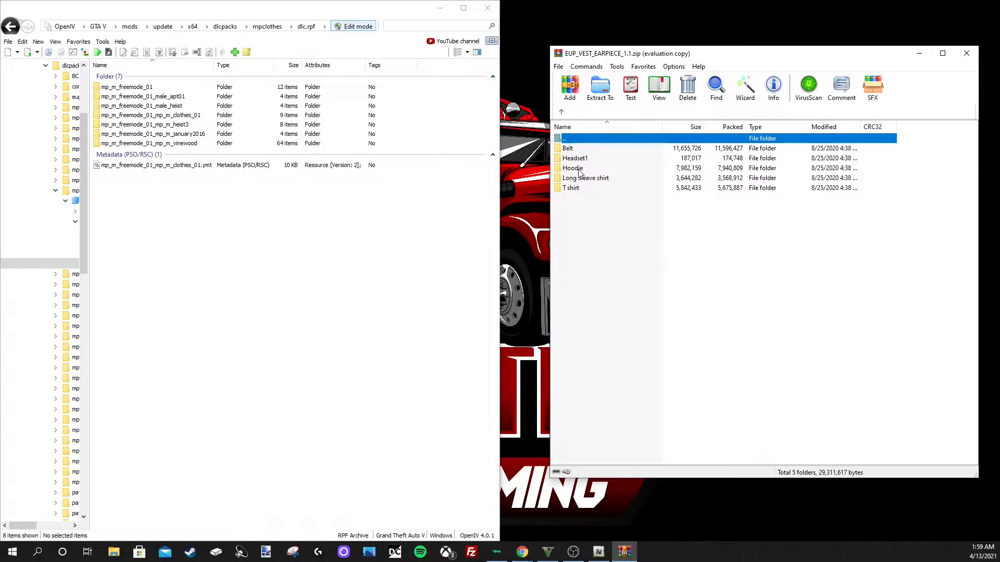
left_click(580, 171)
left_click(579, 180)
left_click(580, 190)
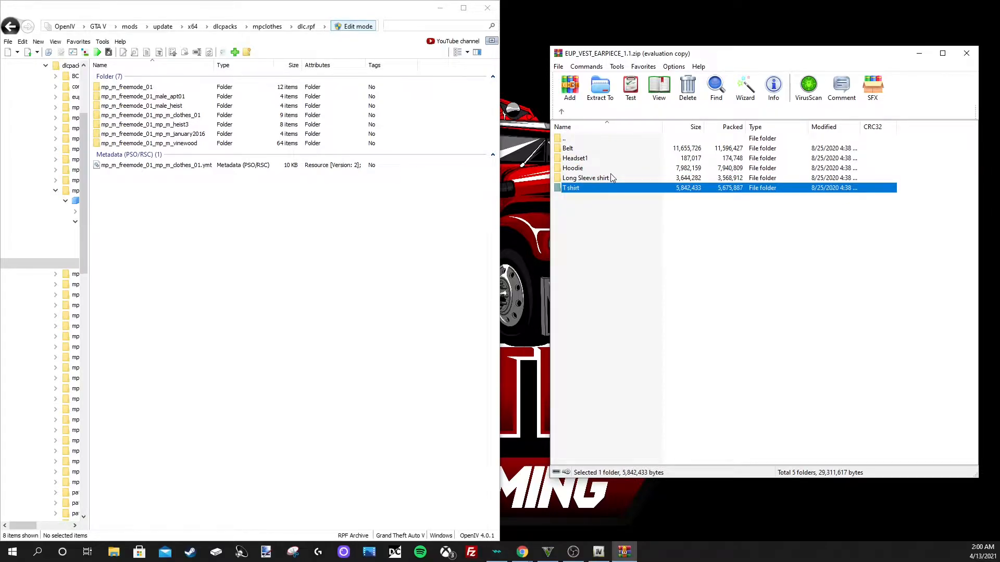
- View the preview image hoodie1.jpg in the archive's Hoodie folder and close it
double_click(576, 168)
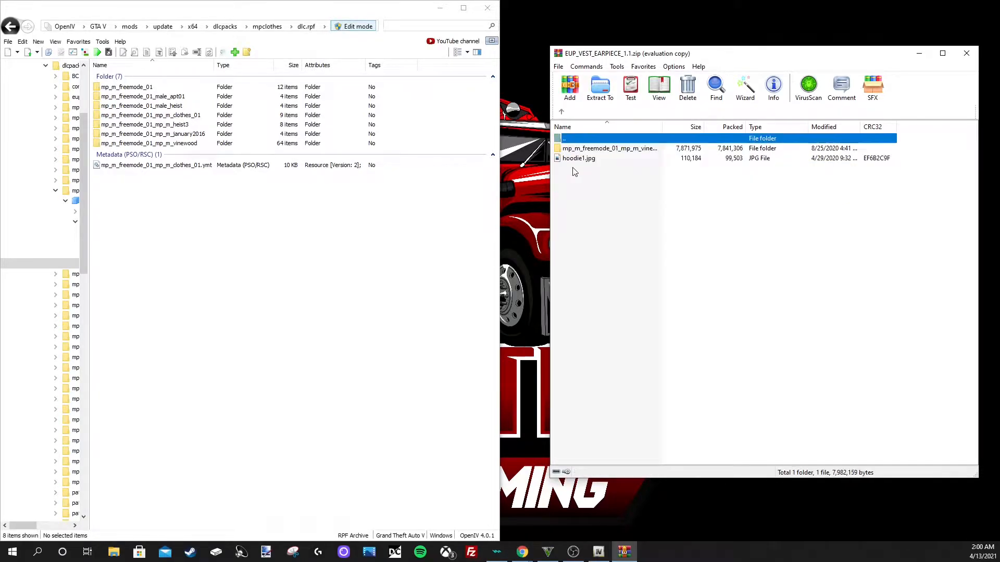
double_click(575, 158)
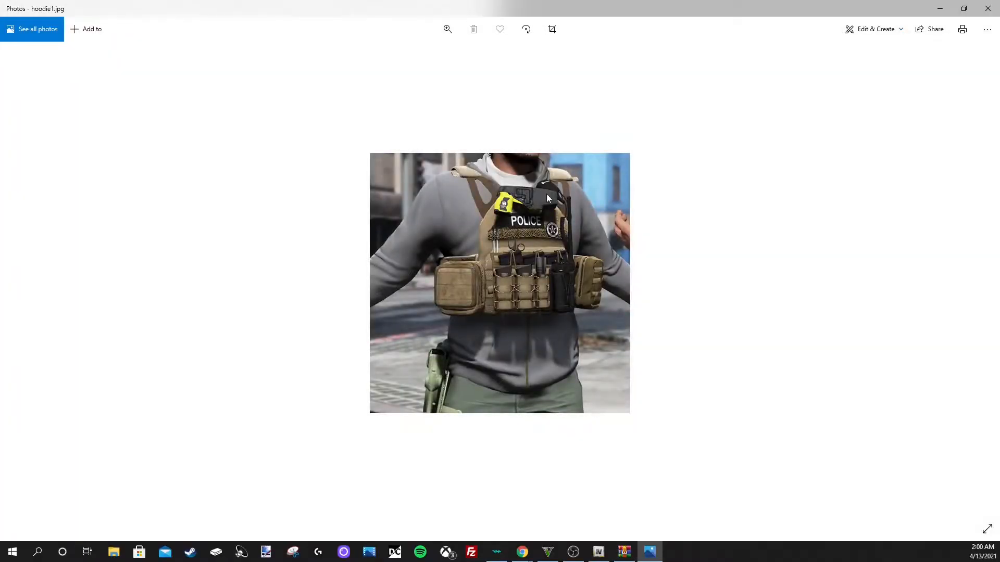
left_click(988, 9)
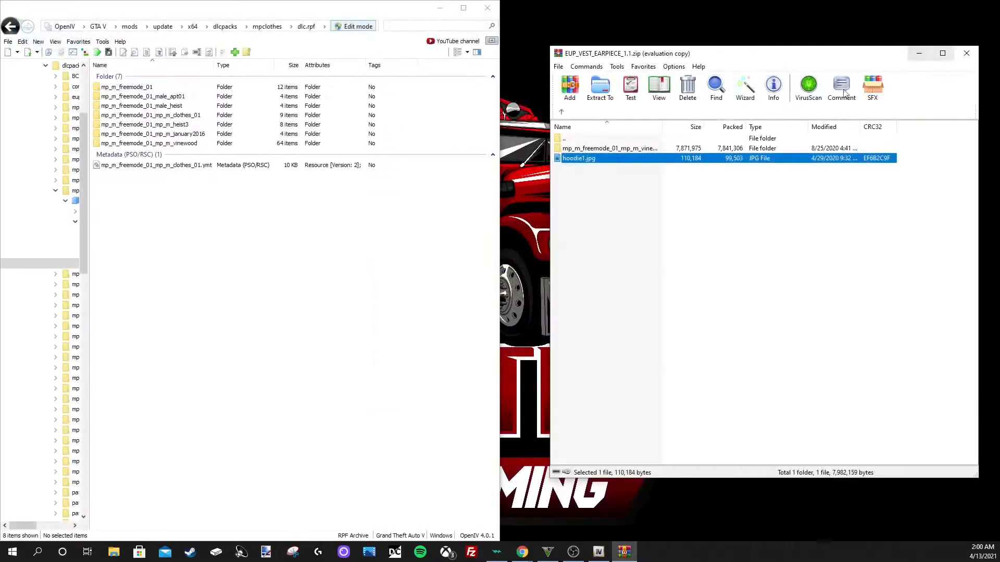
- Open the mp_m_freemode_01_mp_m_vinewood folder in both dlc.rpf and the archive's Hoodie folder to compare their files
left_click(593, 148)
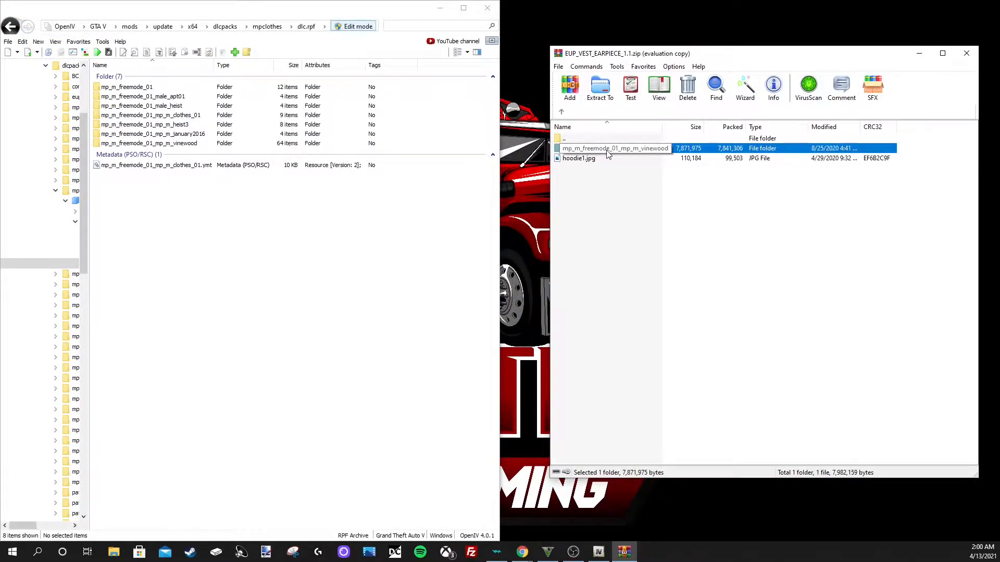
left_click_drag(625, 151, 591, 145)
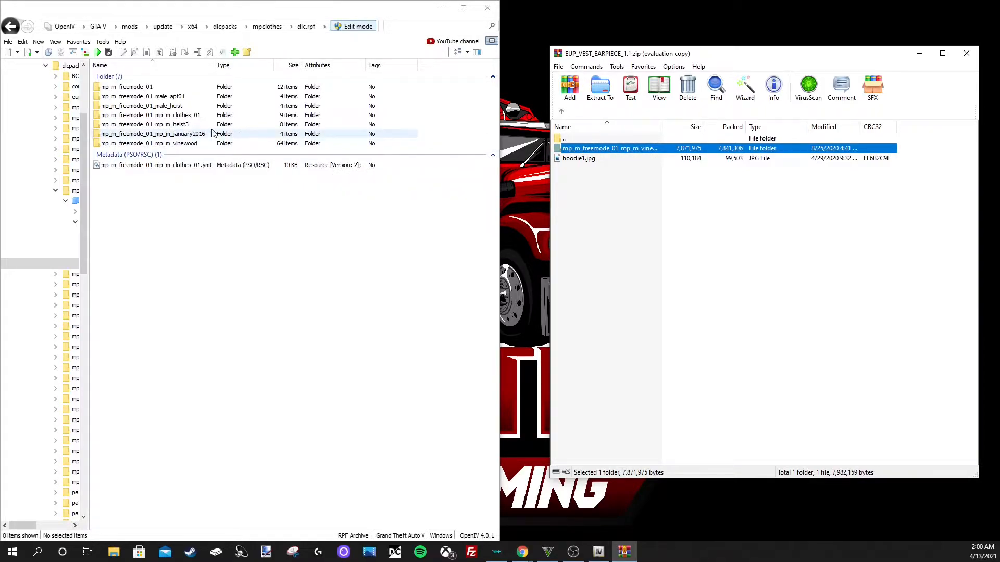
double_click(161, 145)
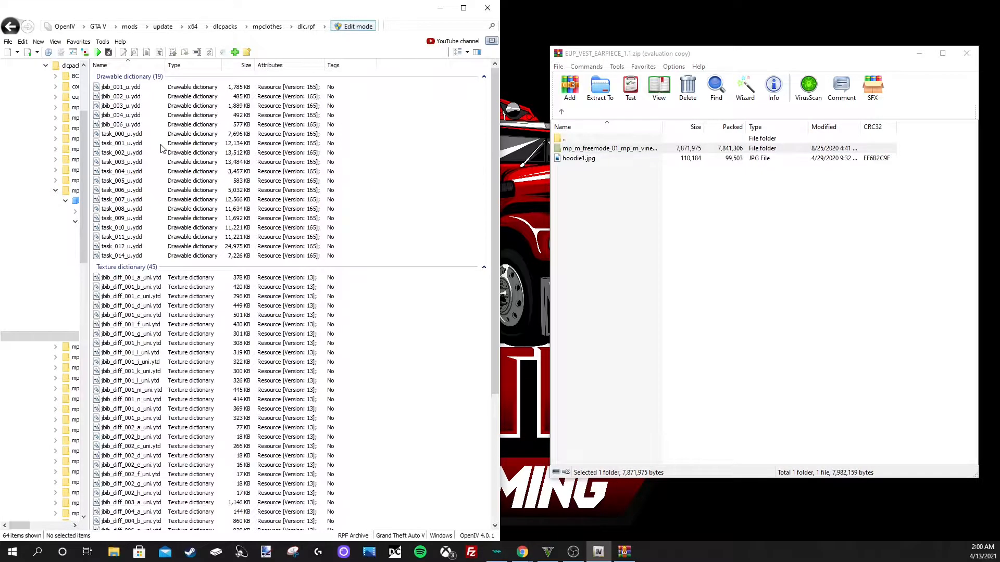
double_click(581, 149)
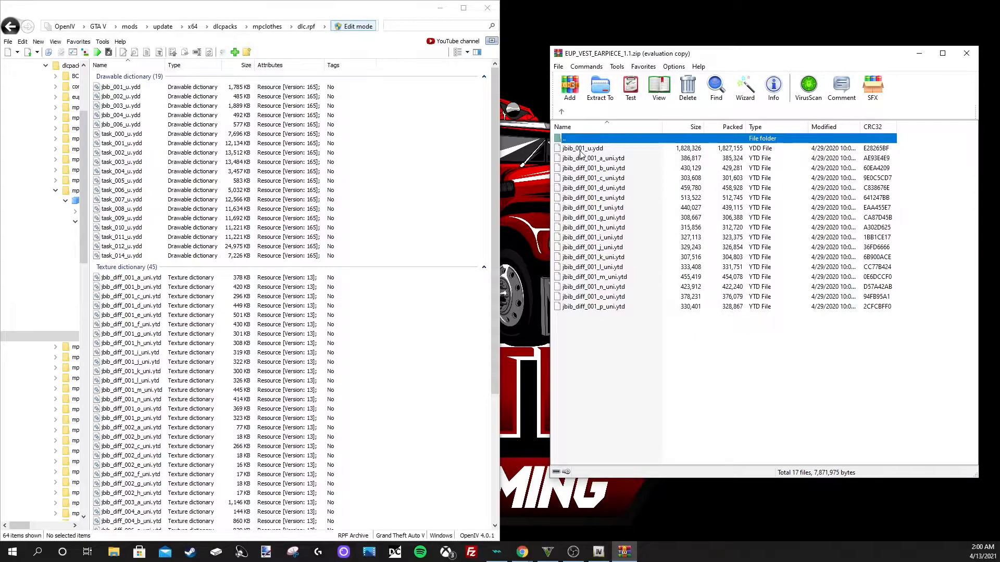
- Inspect the hoodie model jbib_001_u.ydd from several angles in the Model Viewer and close it
double_click(137, 88)
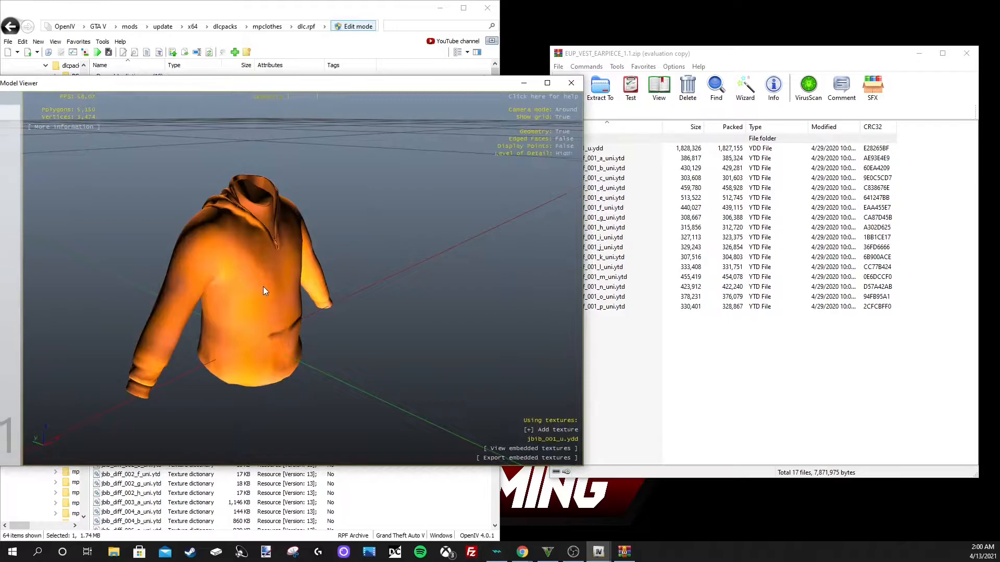
left_click_drag(263, 287, 203, 279)
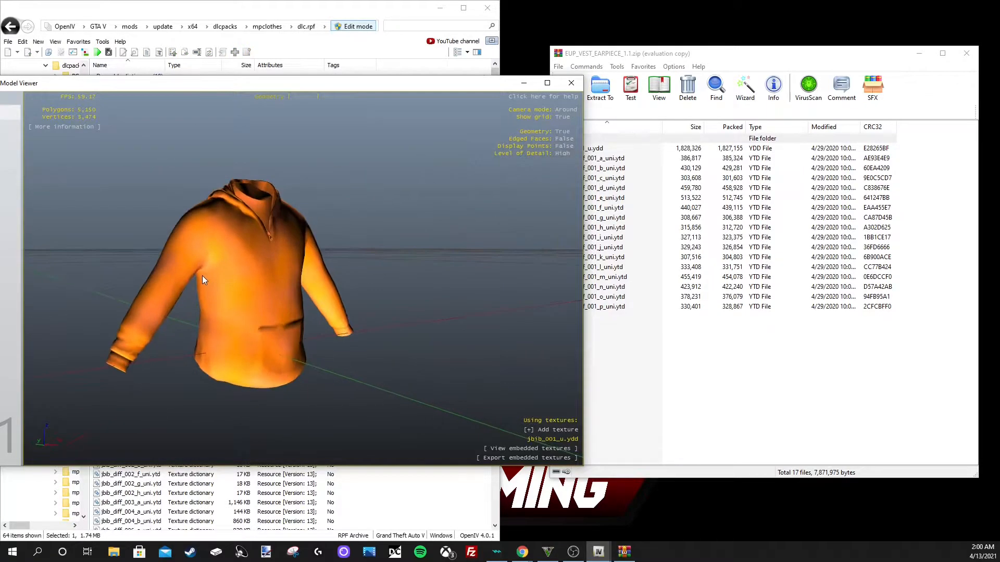
left_click_drag(436, 240, 171, 308)
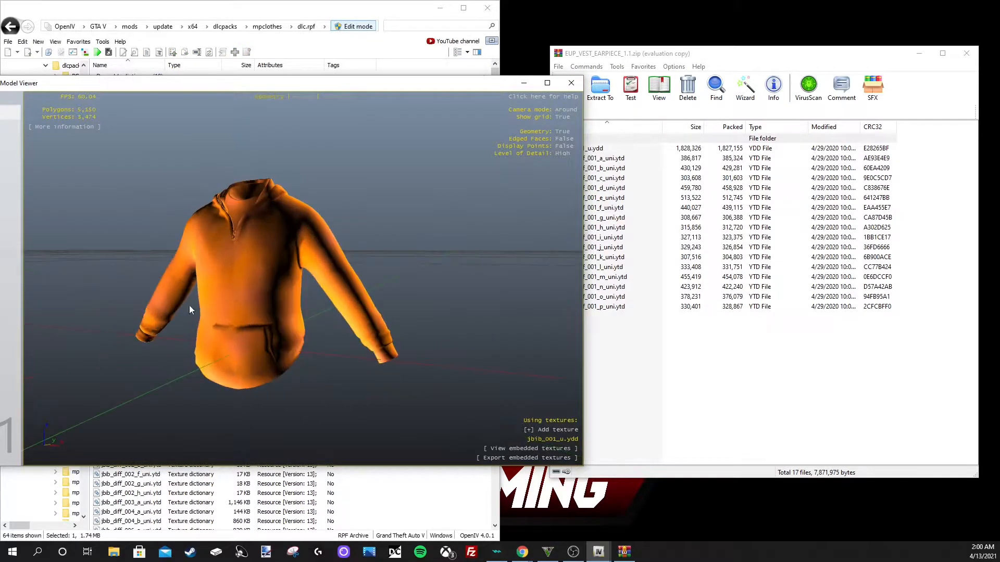
left_click(571, 83)
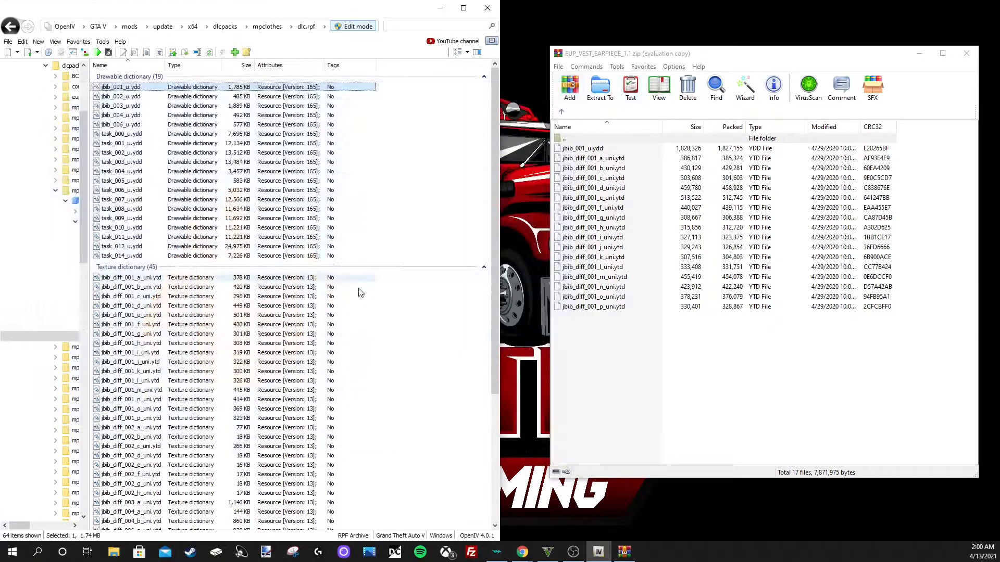
- View the texture jbib_diff_001_a_uni.ytd, close it, and return to the dlc.rpf folder list and the archive's clothing folders
double_click(131, 282)
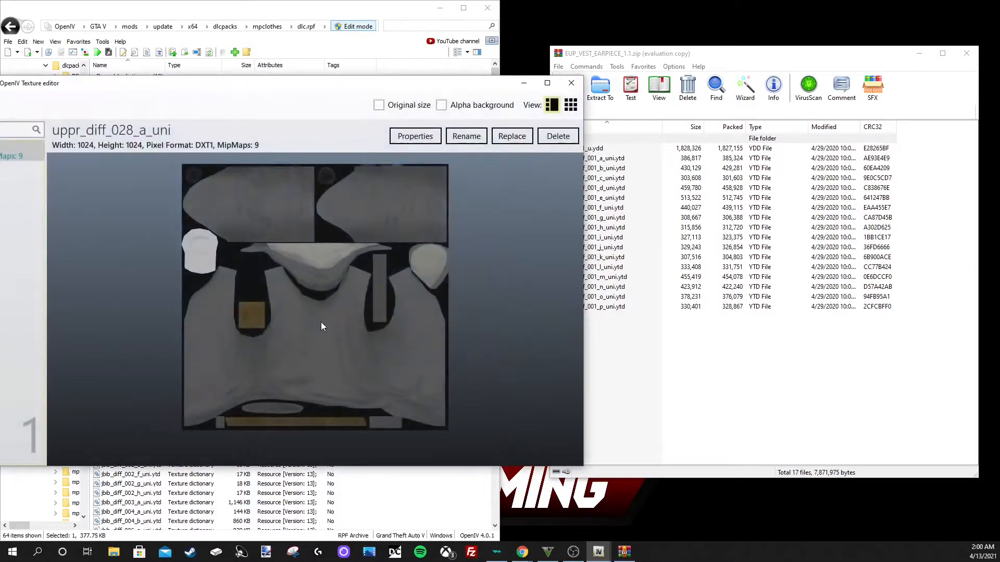
left_click(572, 84)
left_click(10, 27)
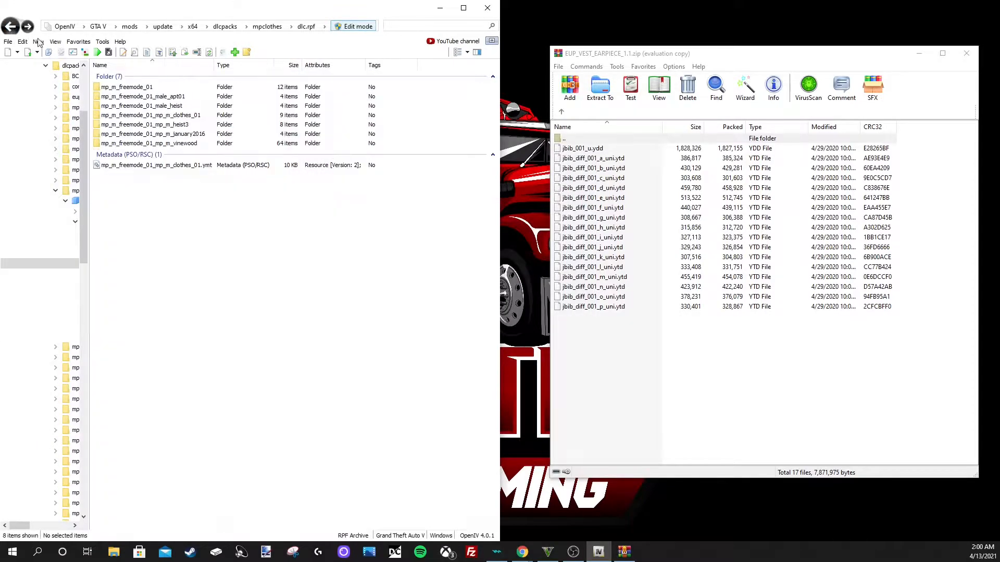
left_click(561, 110)
left_click(562, 113)
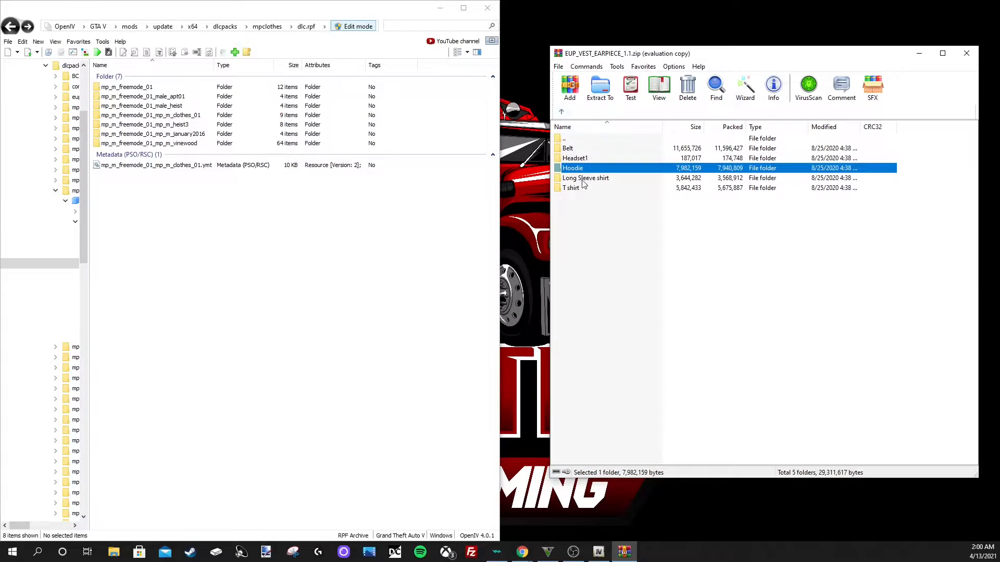
- View longsleeve1.jpg in the Long Sleeve shirt folder, close it, and check the accompanying mp_m_freemode_01_mp_m_vinewood folder
double_click(580, 180)
double_click(578, 157)
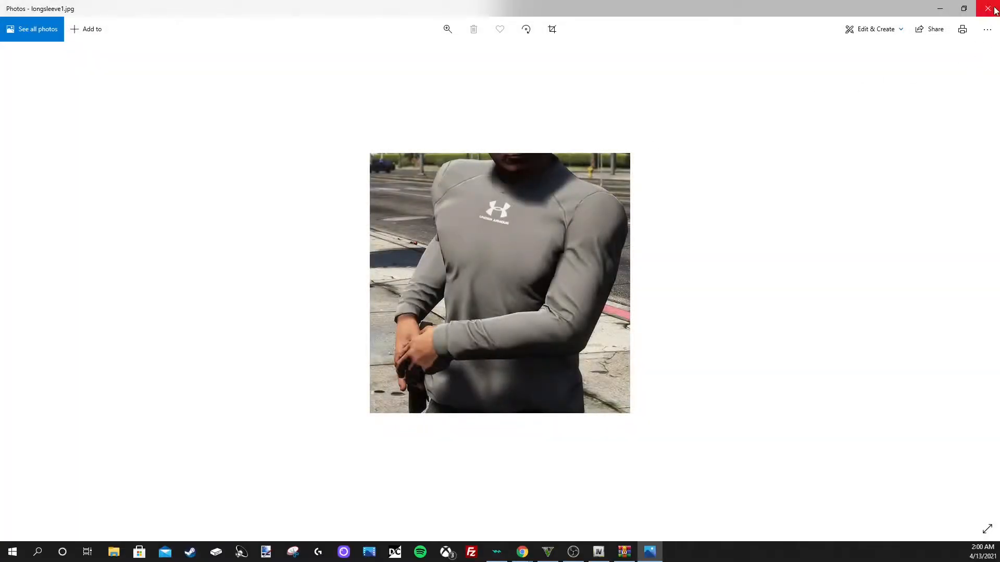
left_click(988, 8)
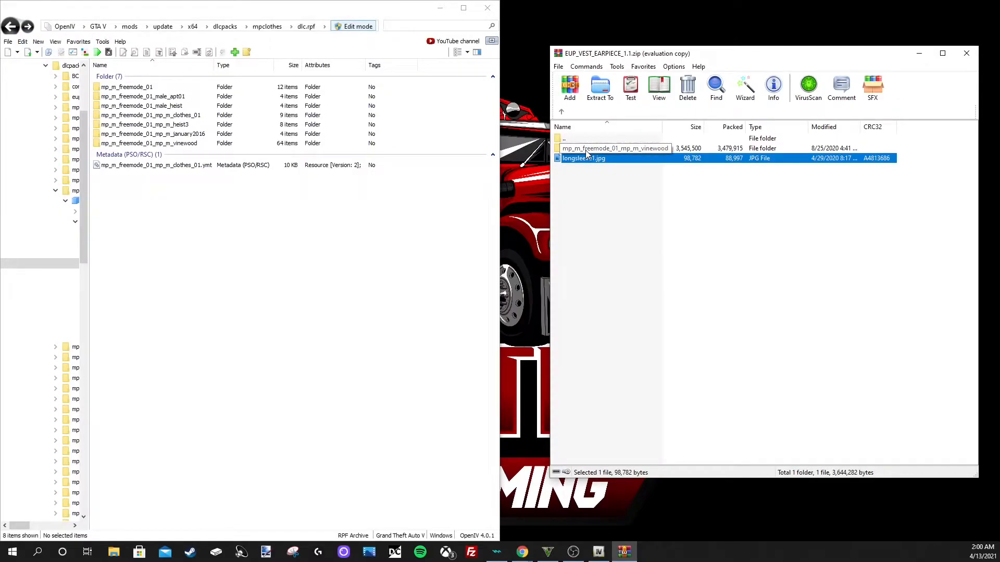
left_click_drag(608, 149, 473, 163)
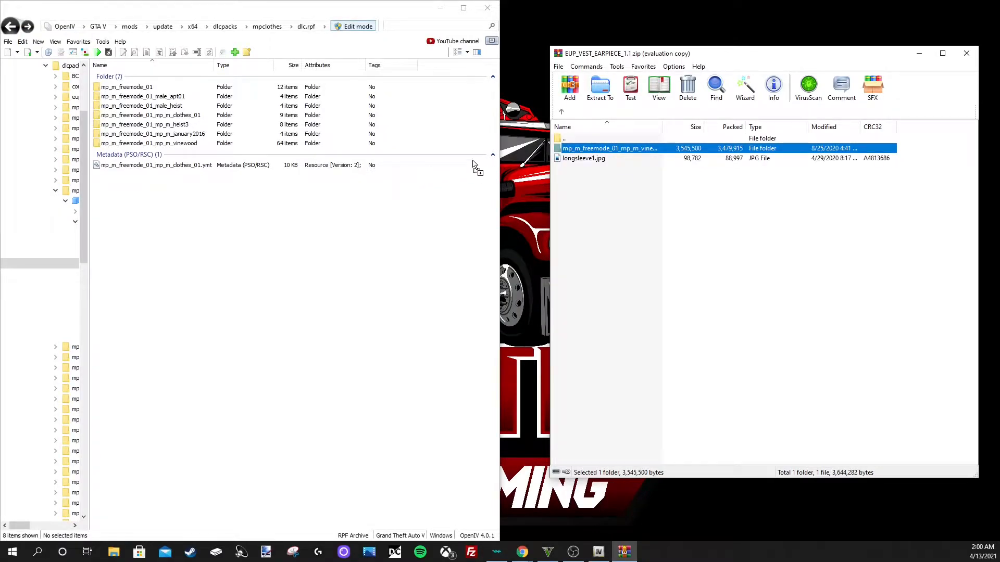
left_click(560, 113)
- Open the archive's T shirt folder and look through the matching mp_m_freemode_01_mp_m_vinewood folder in dlc.rpf
double_click(577, 187)
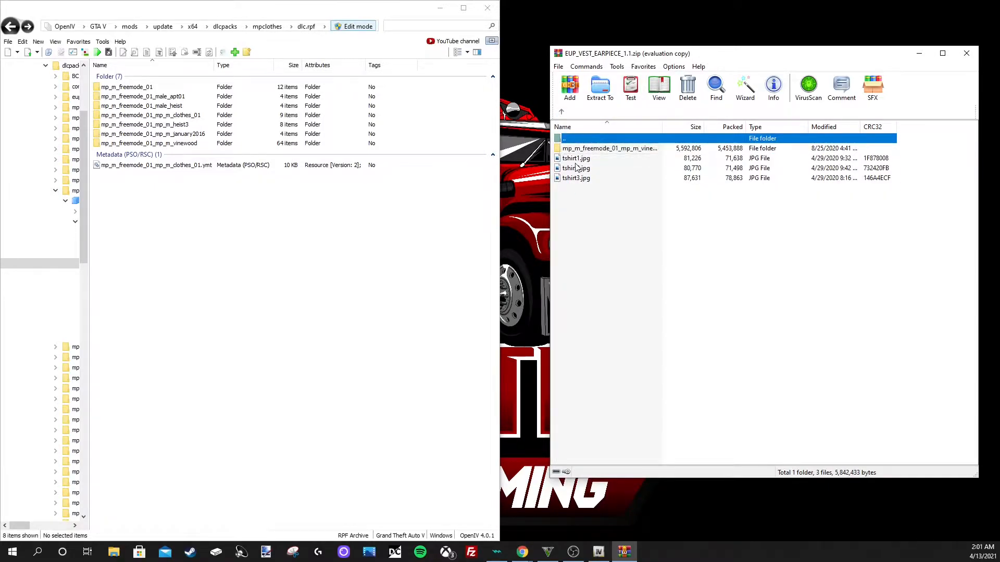
left_click(590, 151)
left_click_drag(590, 151, 641, 163)
double_click(185, 147)
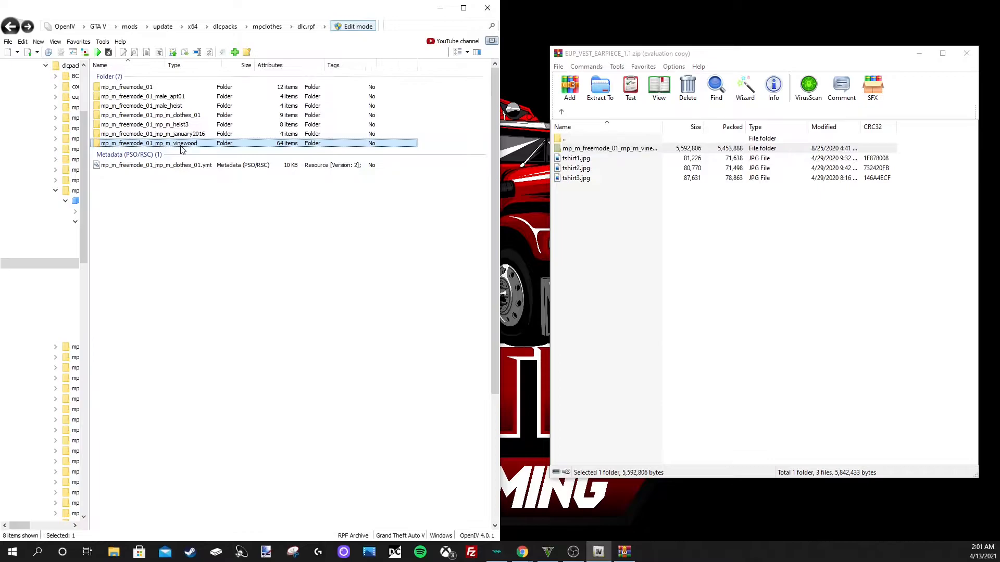
scroll(294, 242, "down", 6)
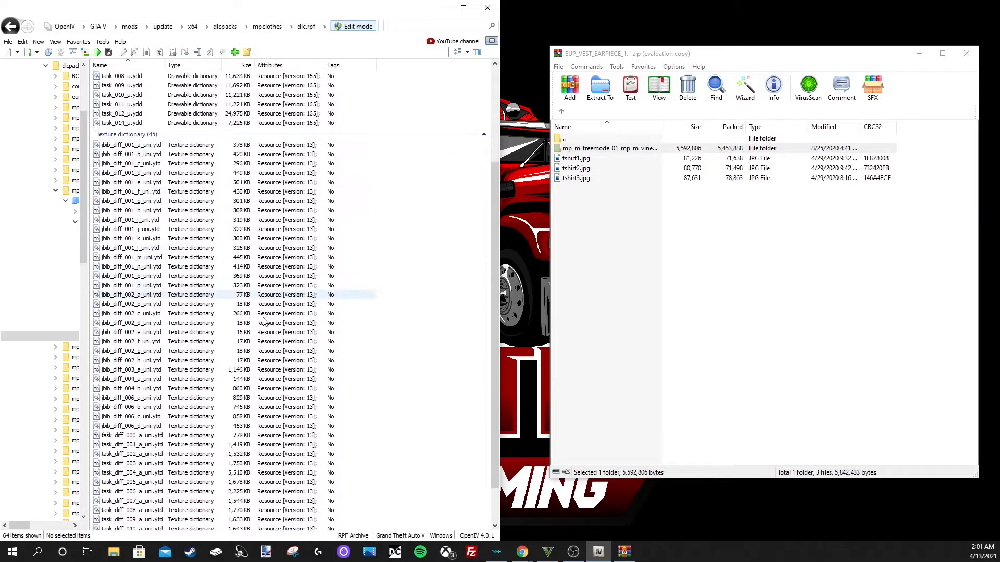
scroll(166, 292, "up", 5)
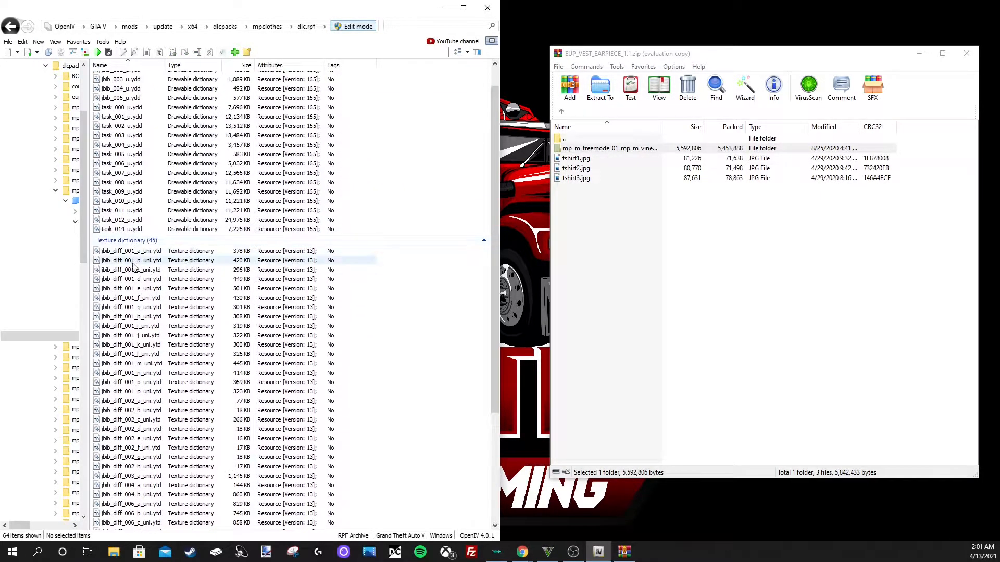
scroll(143, 114, "up", 1)
- Inspect the T-shirt models jbib_002_u.ydd, jbib_003_u.ydd and jbib_004_u.ydd from several angles, then return to the dlc.rpf folder list
double_click(124, 97)
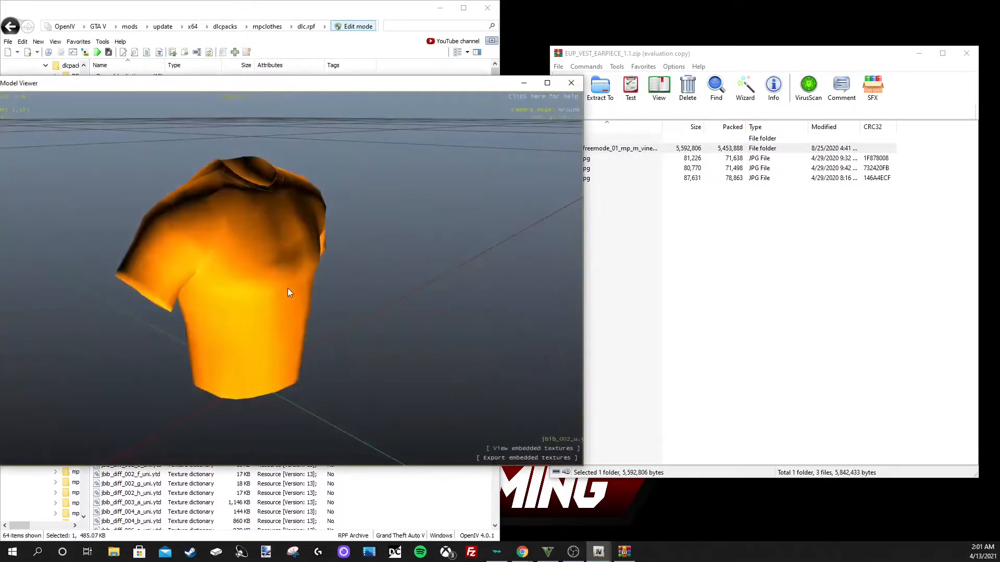
left_click_drag(289, 293, 193, 258)
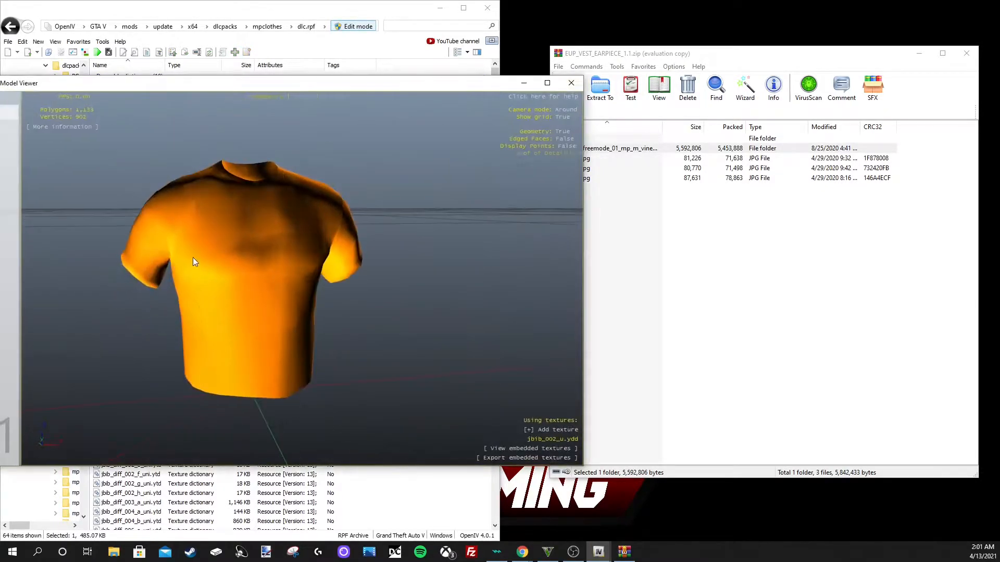
left_click(572, 83)
double_click(127, 106)
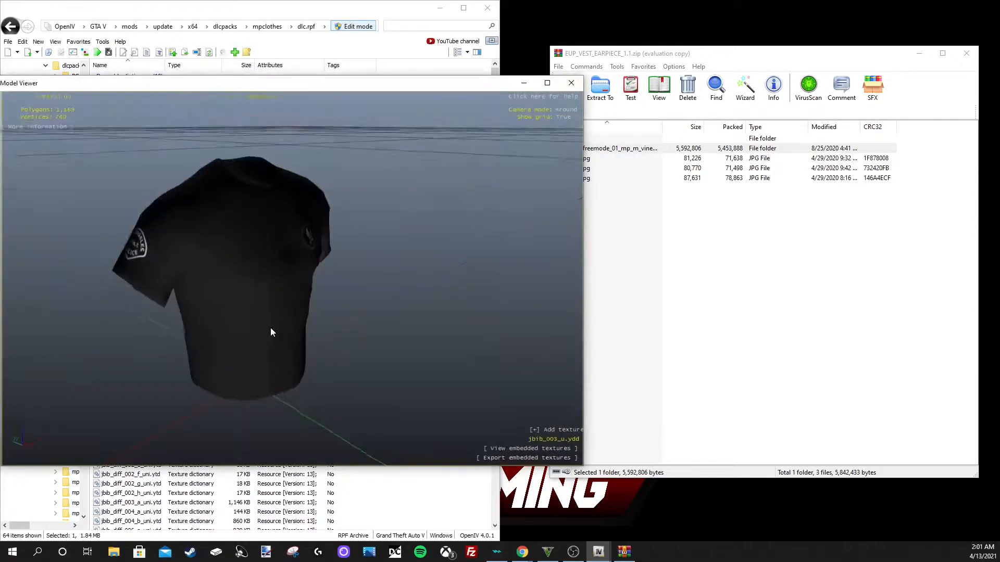
left_click_drag(270, 328, 189, 315)
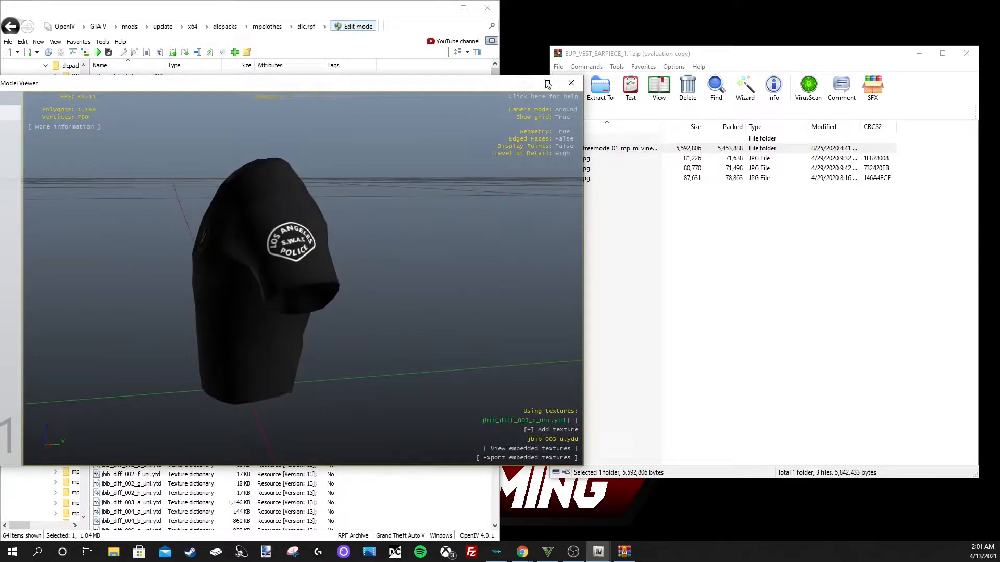
left_click(577, 84)
left_click(123, 116)
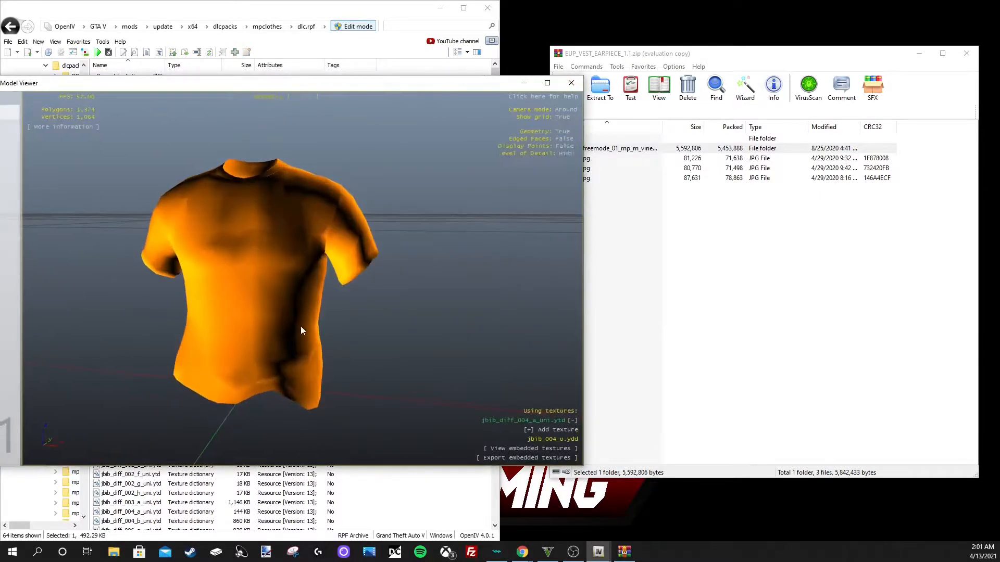
left_click_drag(301, 332, 218, 339)
left_click(571, 83)
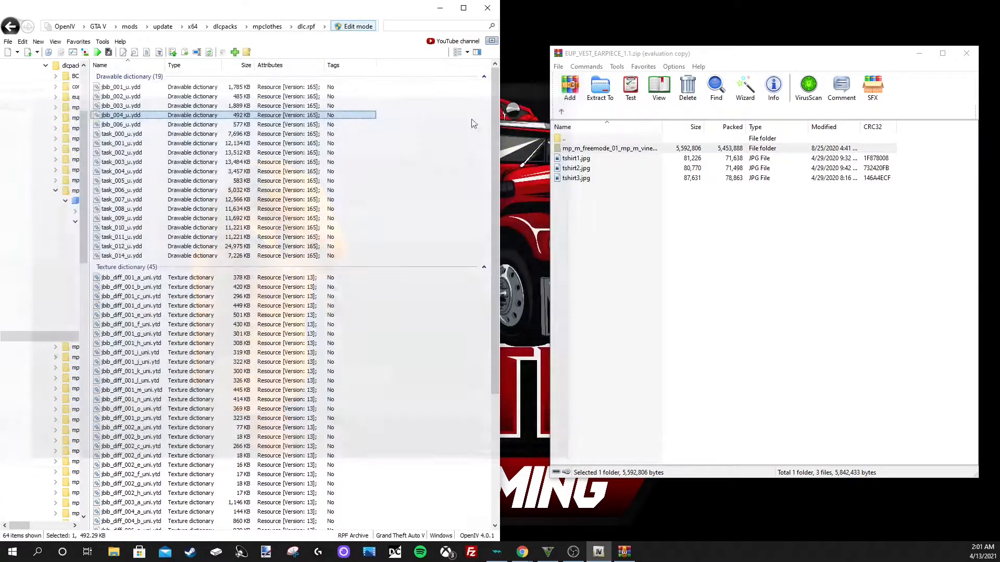
left_click(10, 26)
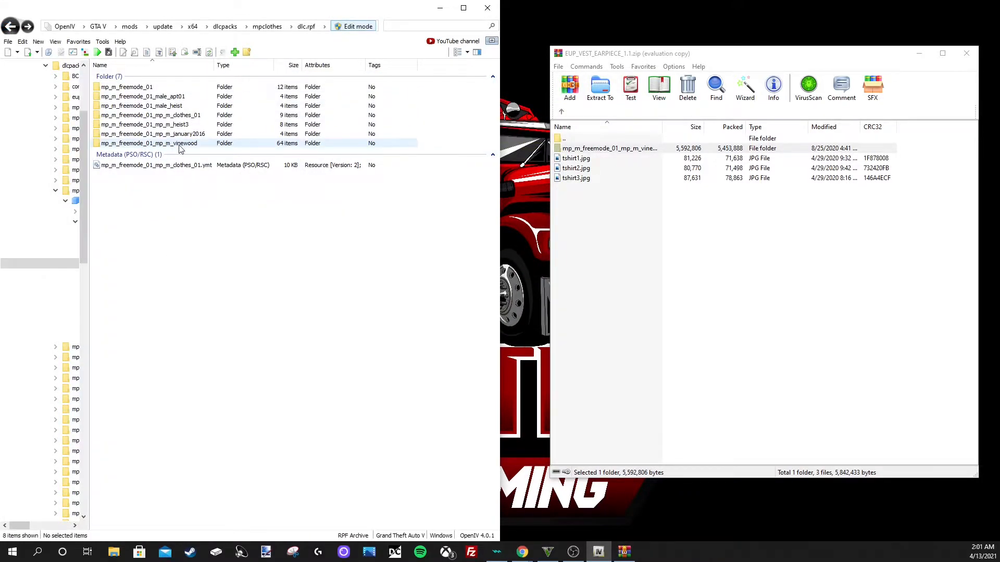
- View the preview image belt2.jpg in the archive's Belt folder, close it, and return to the clothing folders
left_click(561, 112)
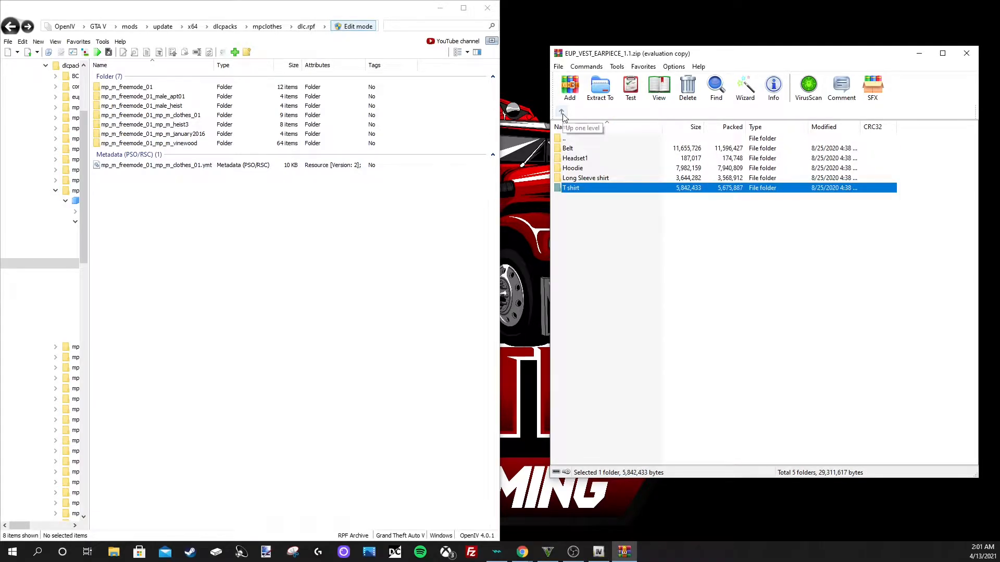
double_click(569, 150)
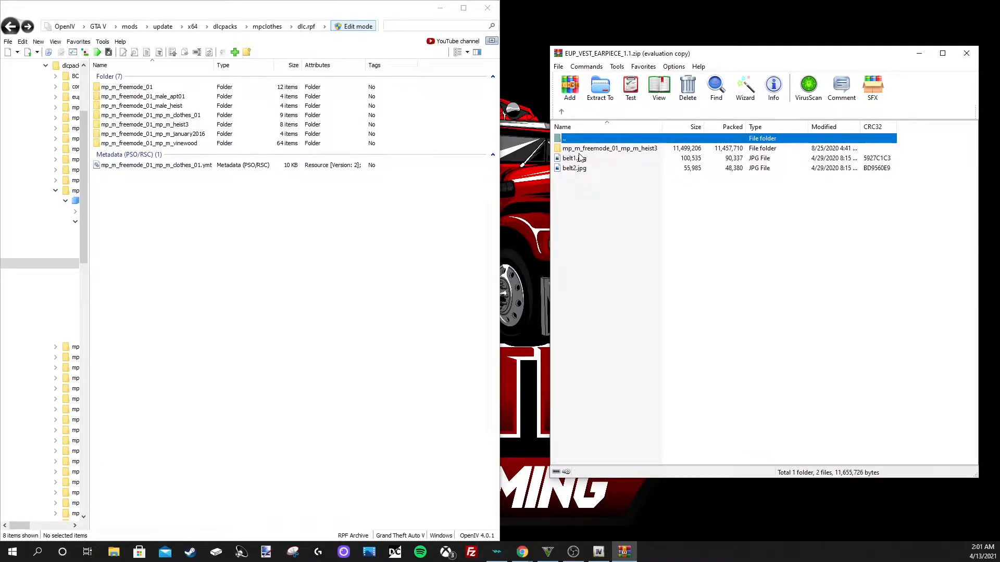
left_click(561, 111)
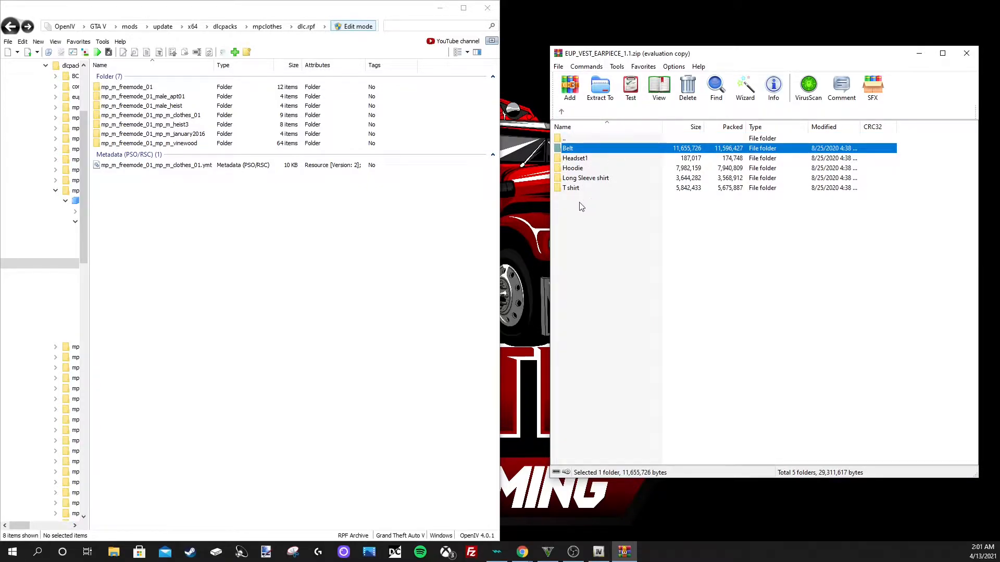
double_click(575, 152)
double_click(579, 170)
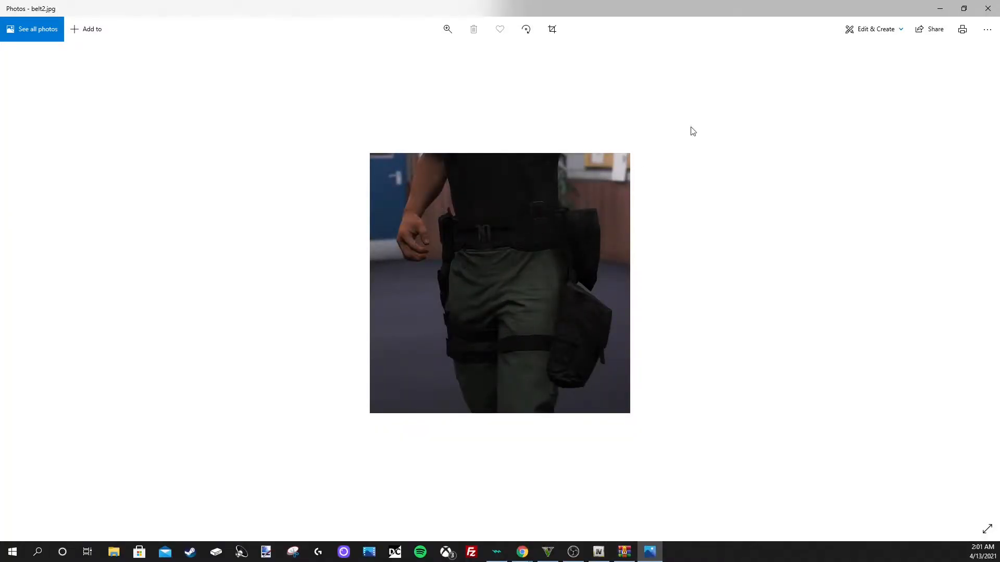
left_click(982, 11)
left_click(562, 113)
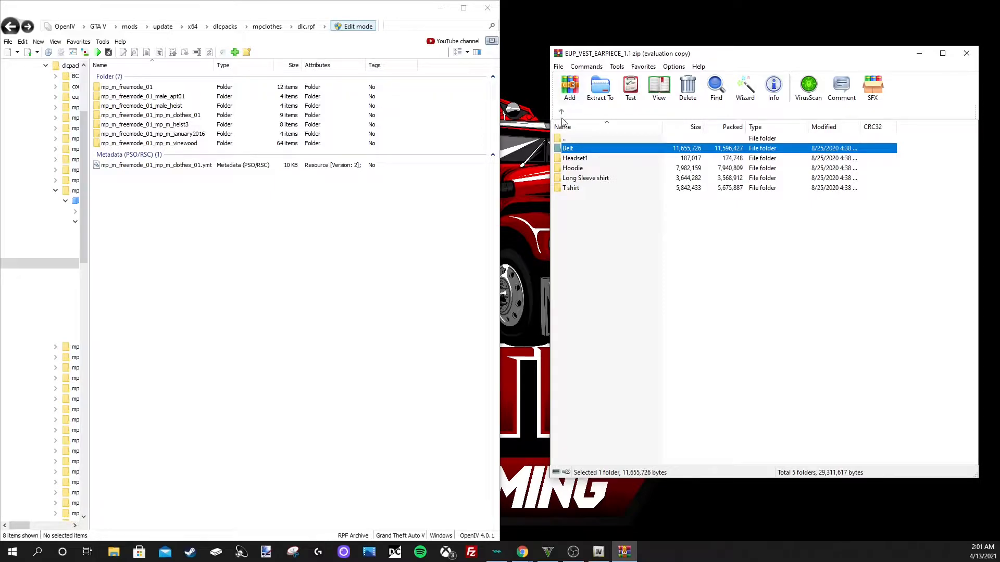
- Open the archive folder holding the setup1 to setup5 vest folders and view the preview image vest1.jpg
left_click(562, 112)
double_click(570, 179)
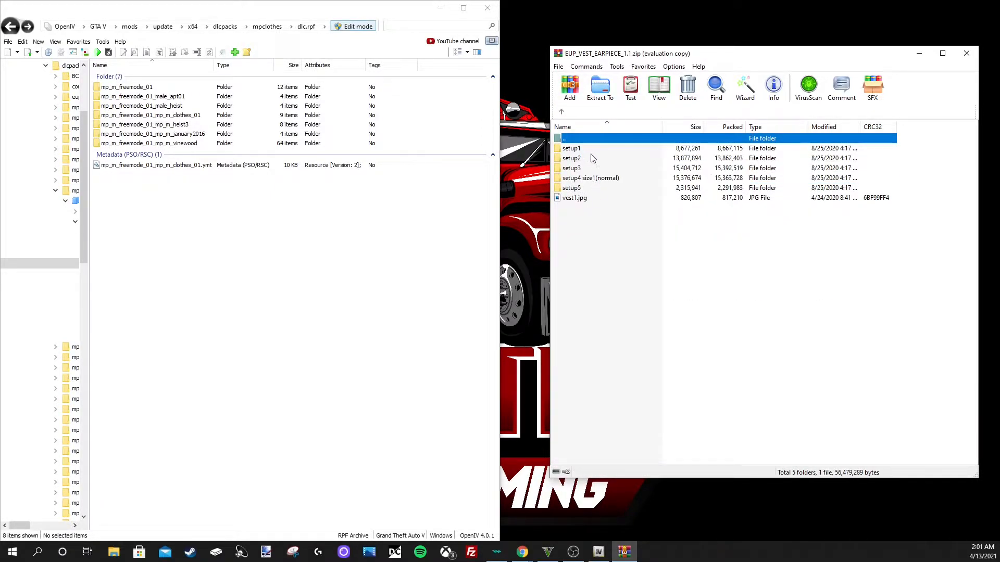
double_click(574, 199)
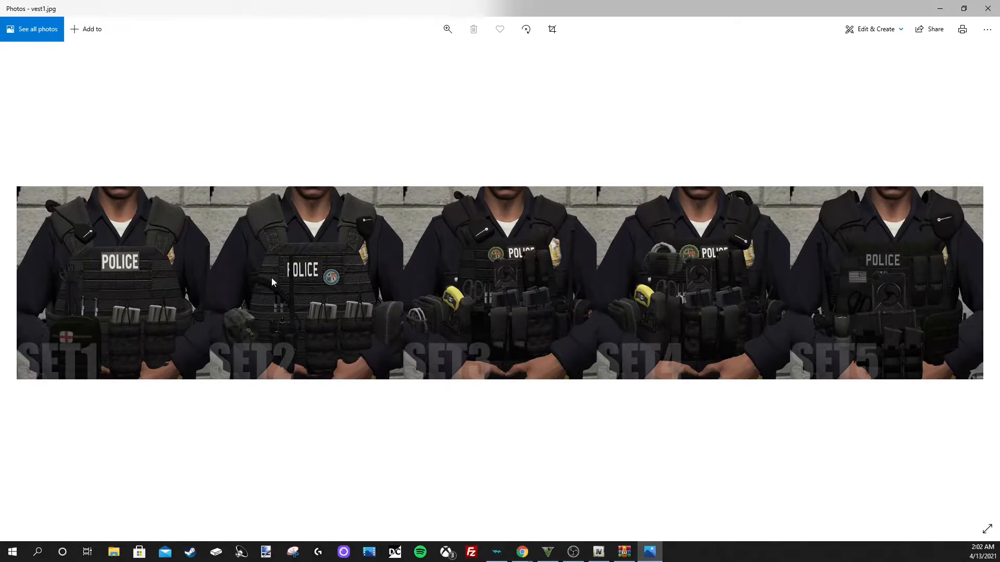
- Close the vest1.jpg preview and look inside the archive's setup1 folder for vest1
left_click(988, 8)
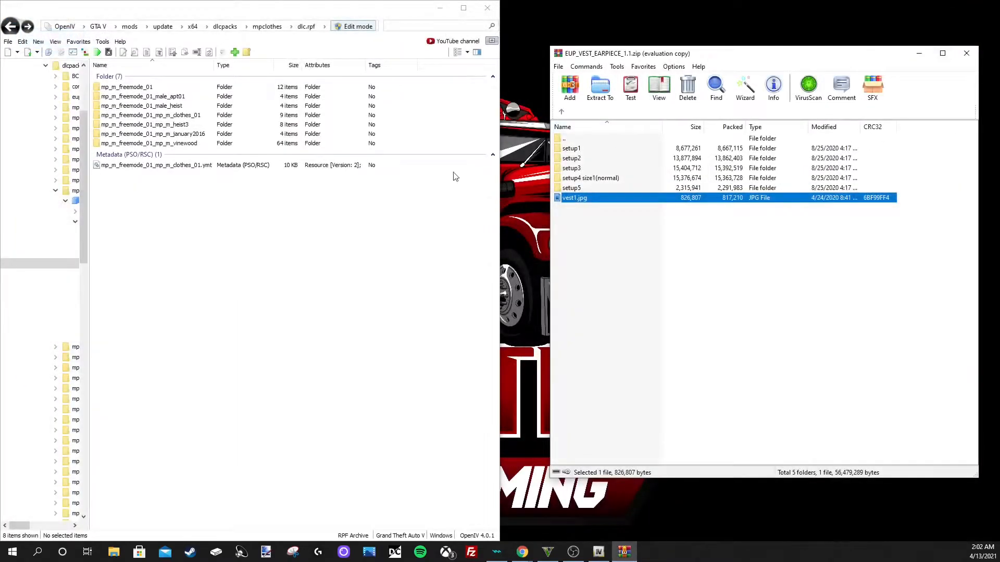
double_click(573, 151)
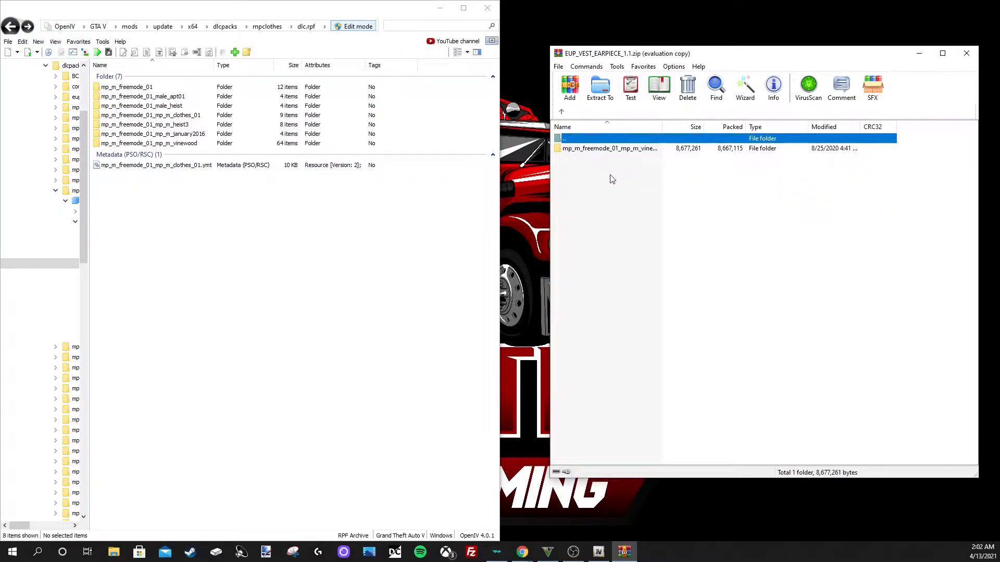
double_click(580, 139)
double_click(580, 147)
left_click_drag(594, 151, 665, 169)
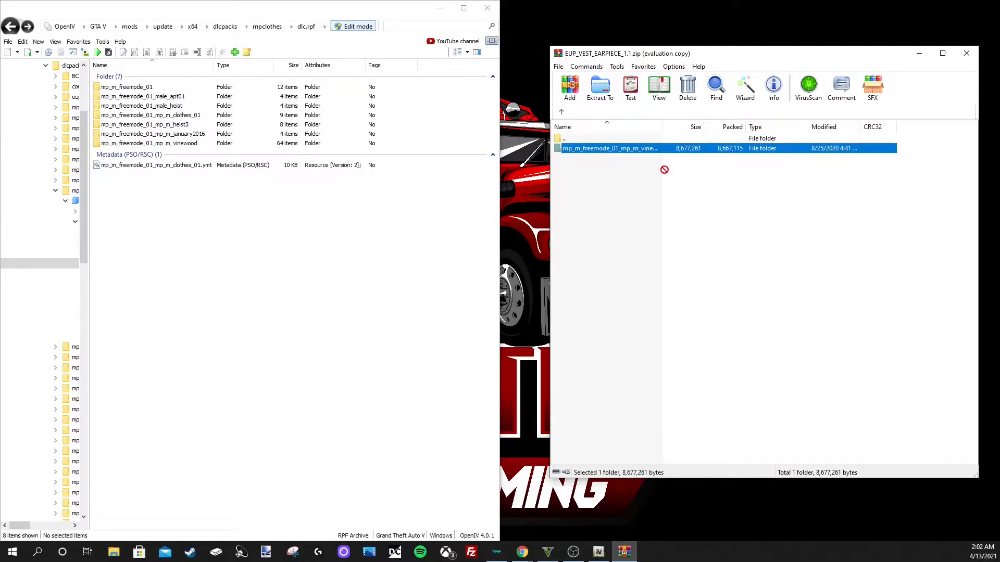
left_click(562, 112)
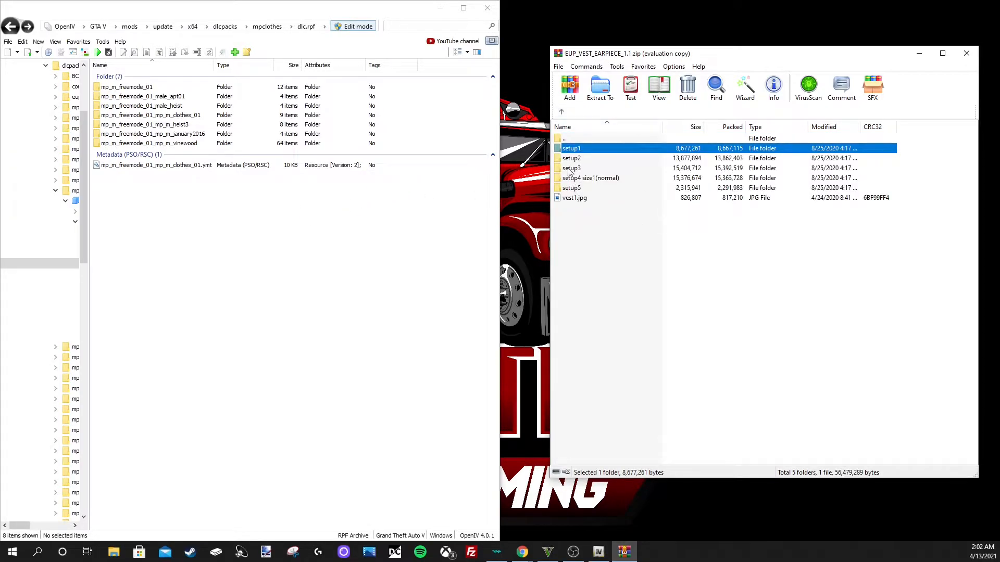
- Examine the vest model and texture files inside vest1's setup5 and setup4 size1(normal) folders
double_click(571, 189)
double_click(575, 149)
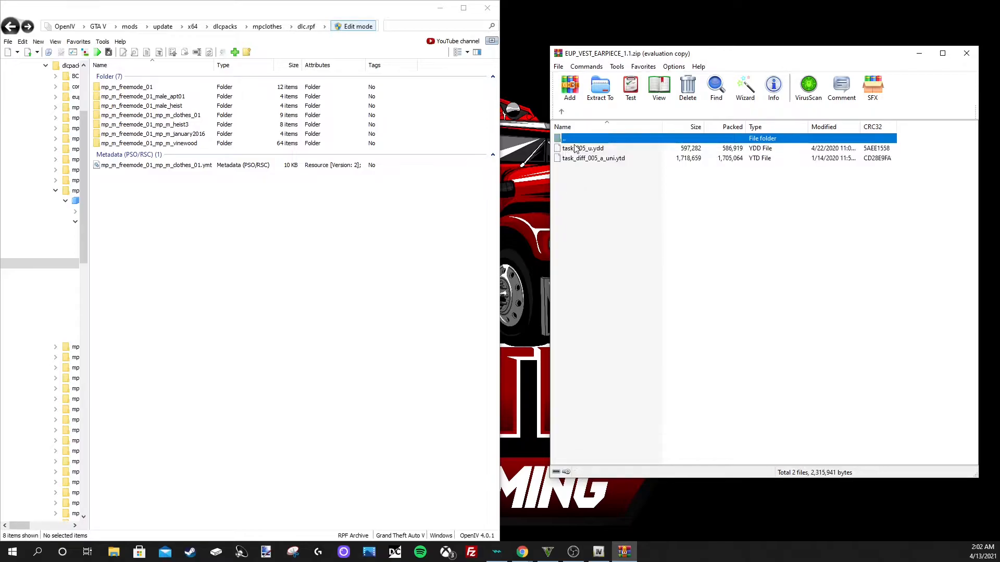
left_click(562, 112)
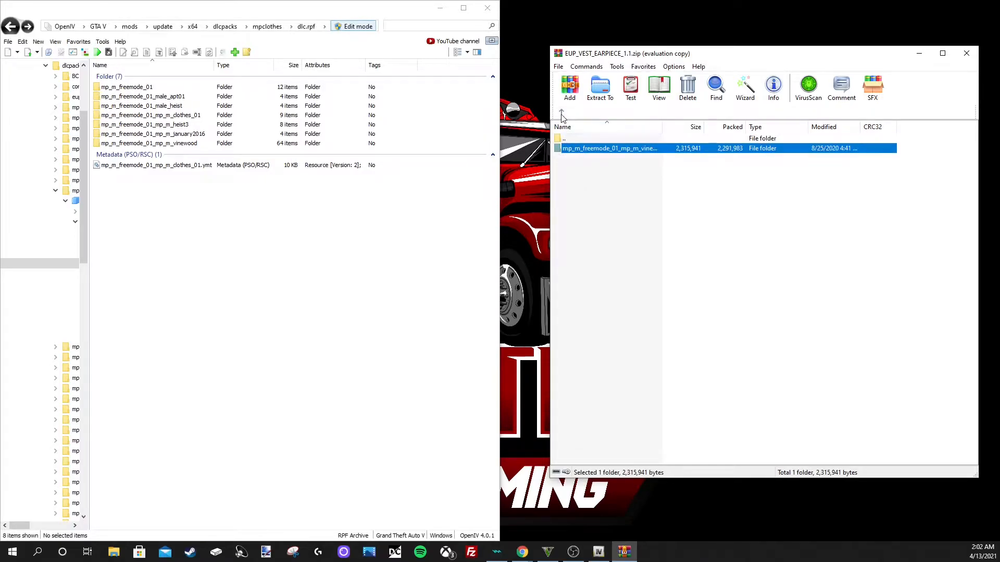
left_click(562, 113)
double_click(583, 174)
double_click(579, 150)
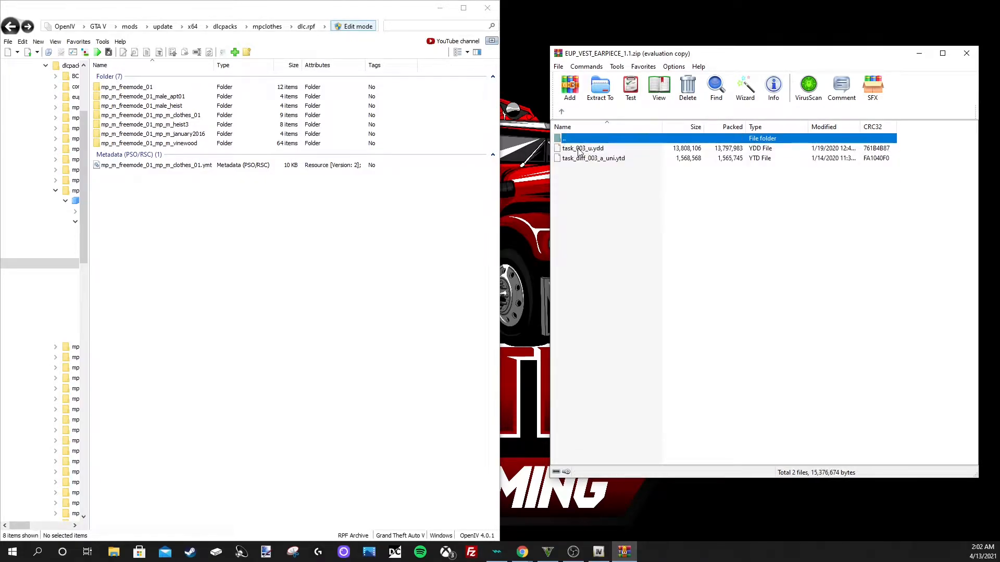
left_click(561, 112)
left_click(562, 112)
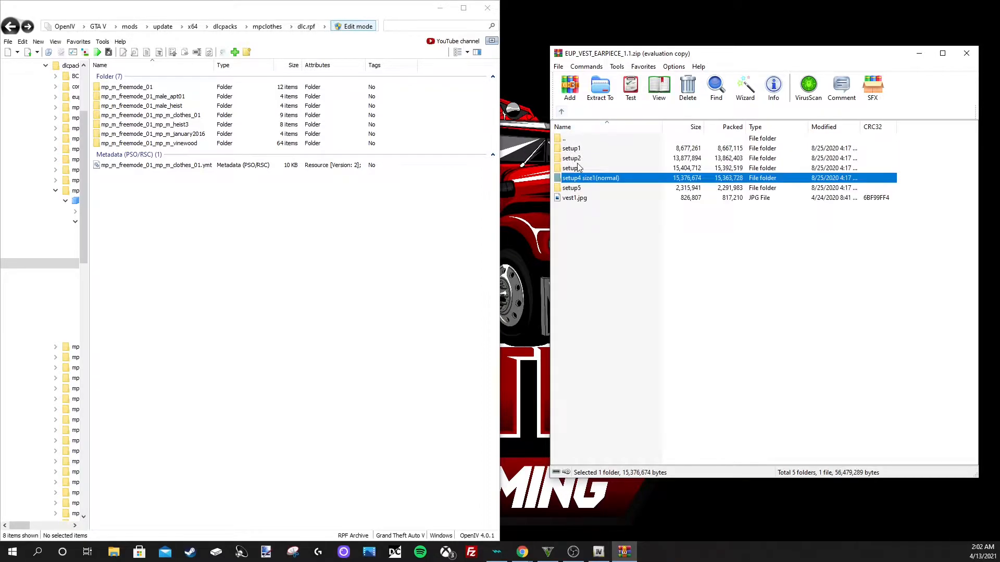
- Examine the vest model and texture files inside vest1's setup3 and setup2 folders
double_click(578, 167)
left_click(589, 150)
double_click(589, 150)
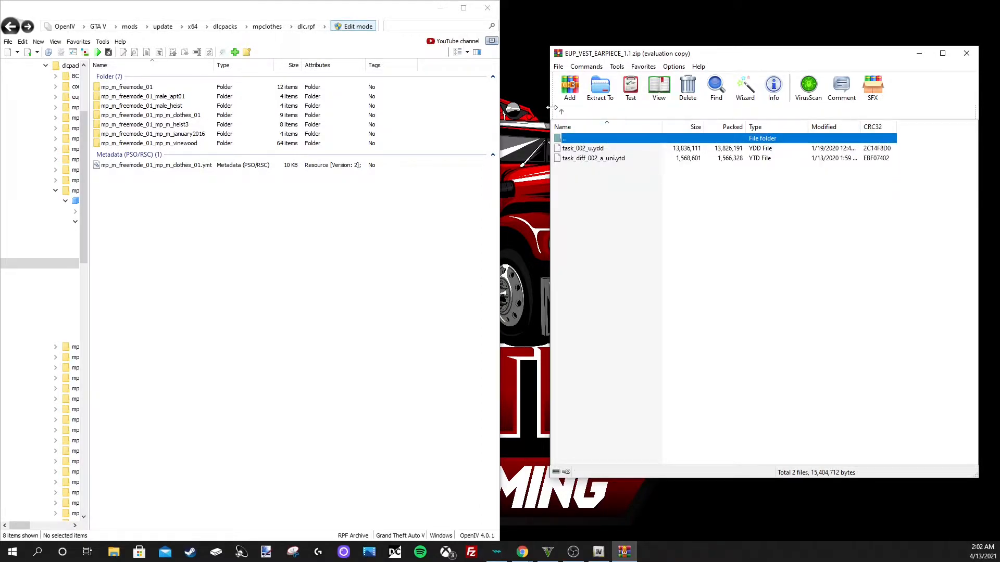
left_click(562, 113)
left_click(561, 113)
double_click(577, 165)
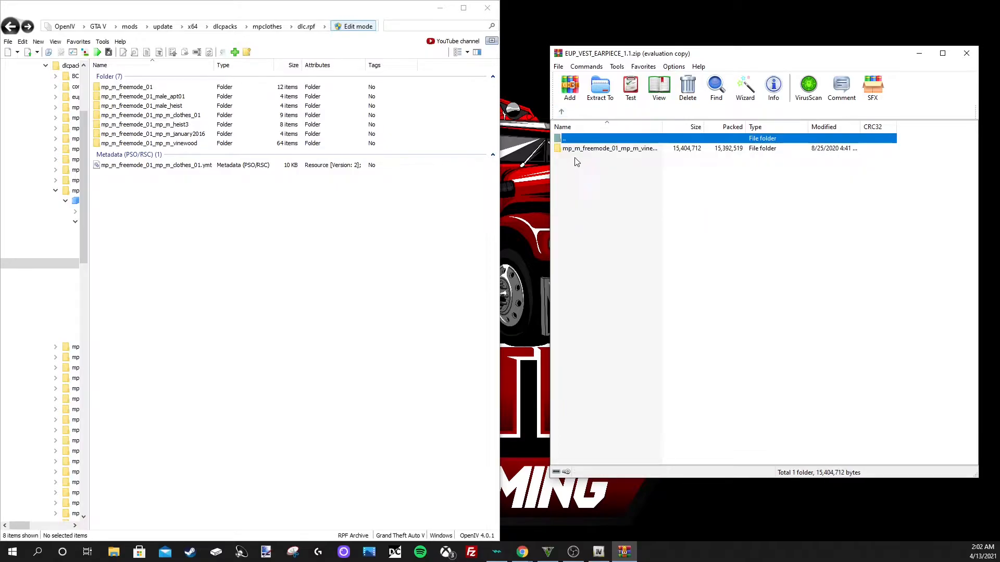
left_click(562, 112)
double_click(585, 159)
double_click(588, 150)
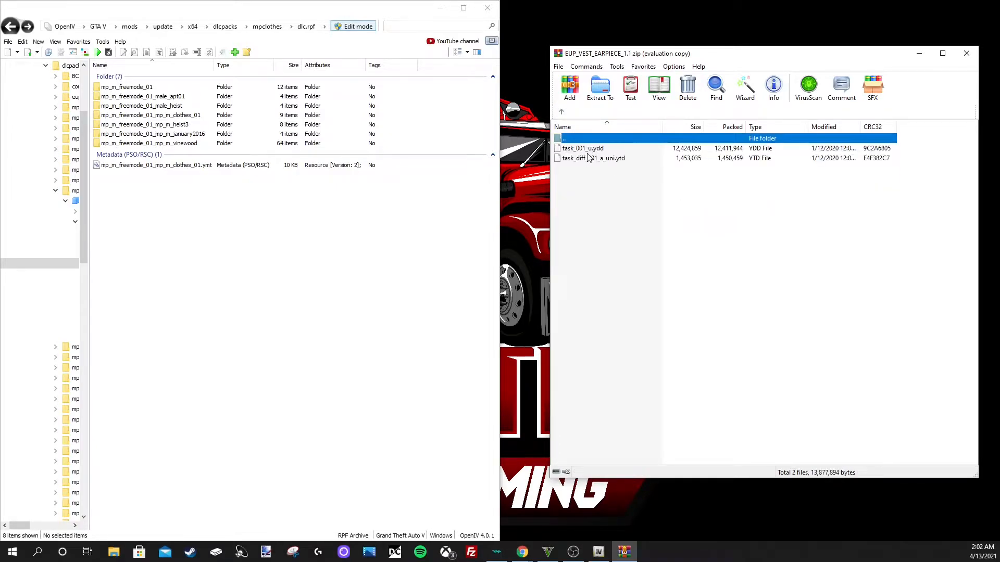
left_click(561, 112)
left_click(562, 113)
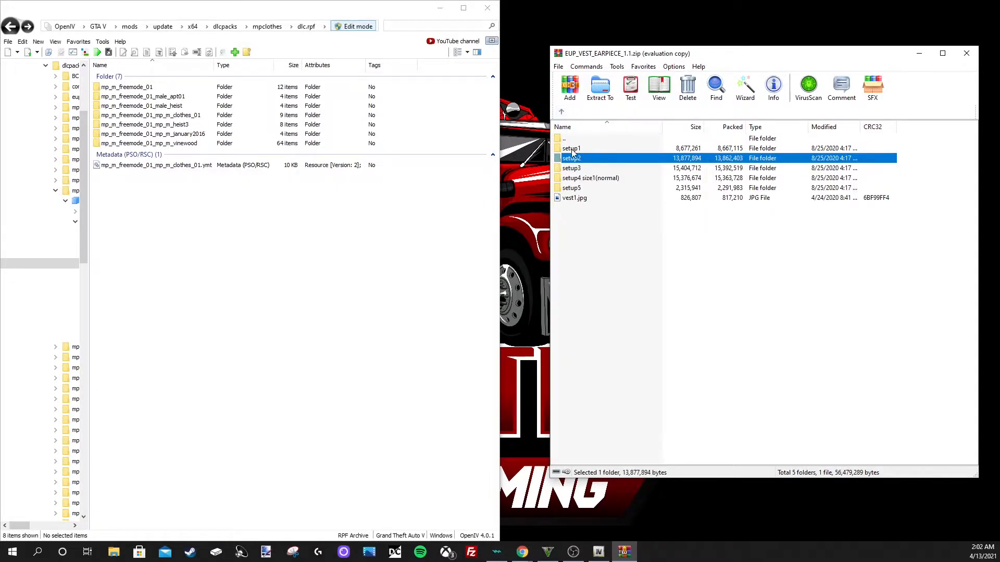
- Check the files in vest1's setup1 folder, then return to the archive's list of earpiece and vest folders
double_click(579, 170)
double_click(581, 150)
left_click(562, 113)
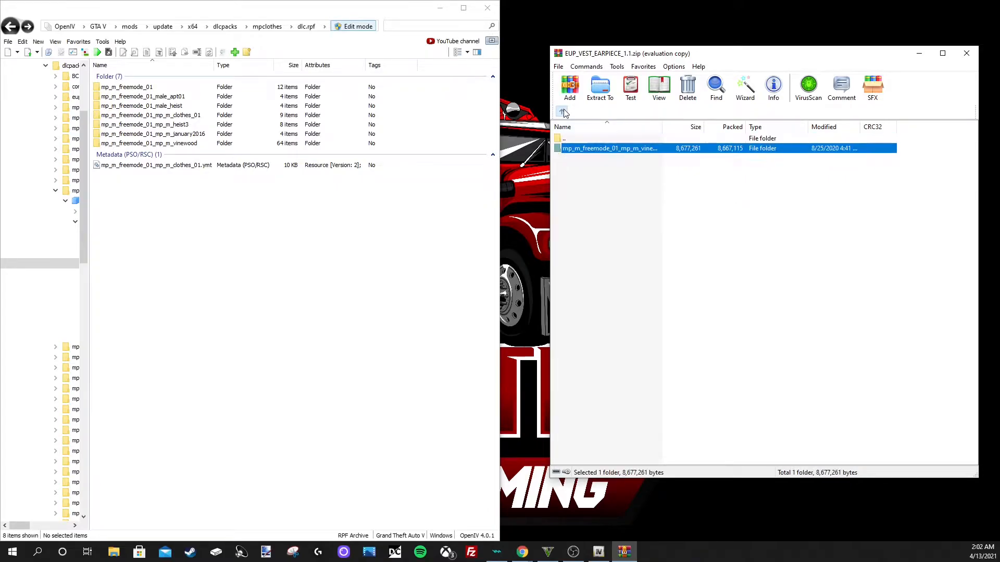
left_click(562, 111)
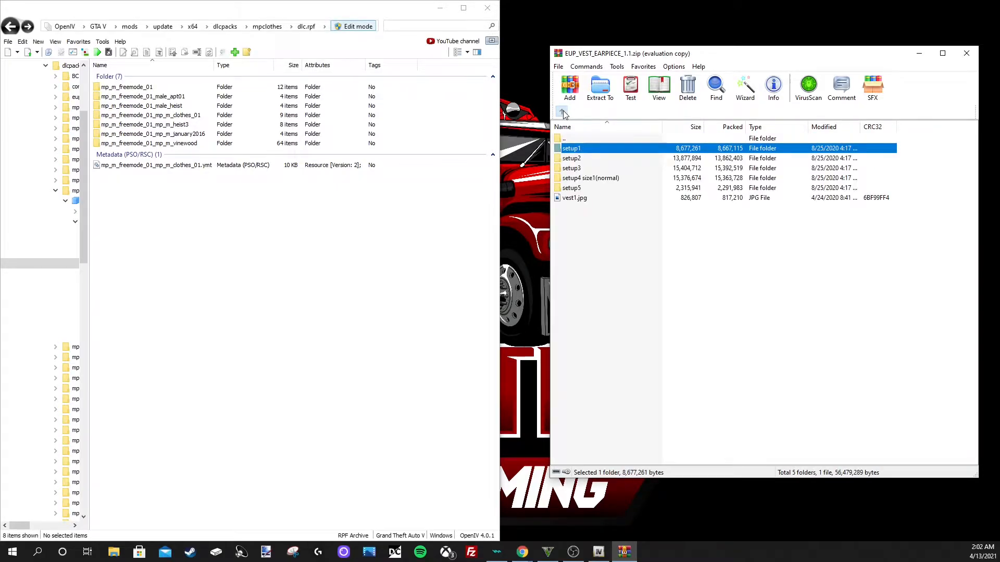
left_click(563, 112)
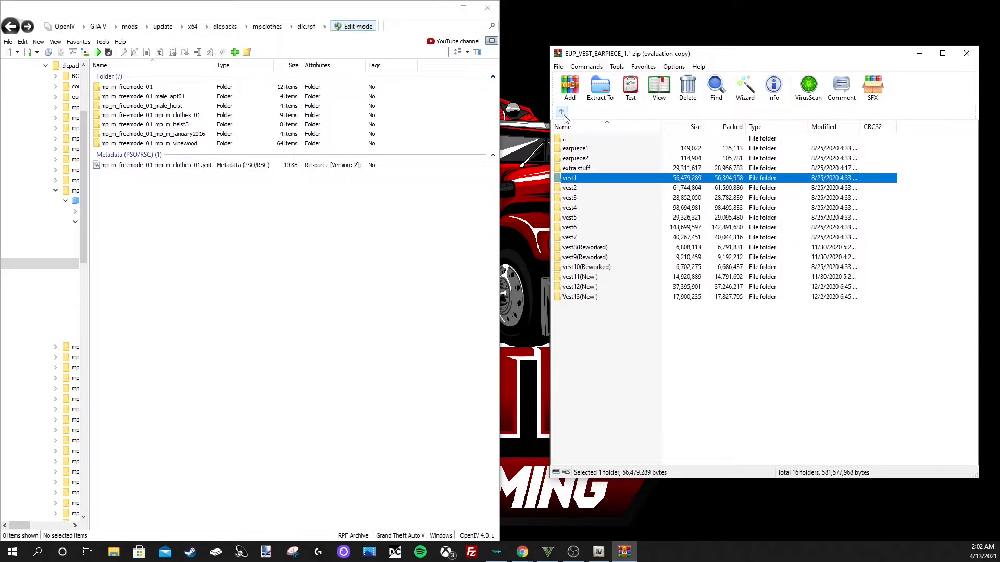
- Open the archive's vest2 folder, view the preview image vest2.jpg and close it
double_click(569, 190)
double_click(578, 198)
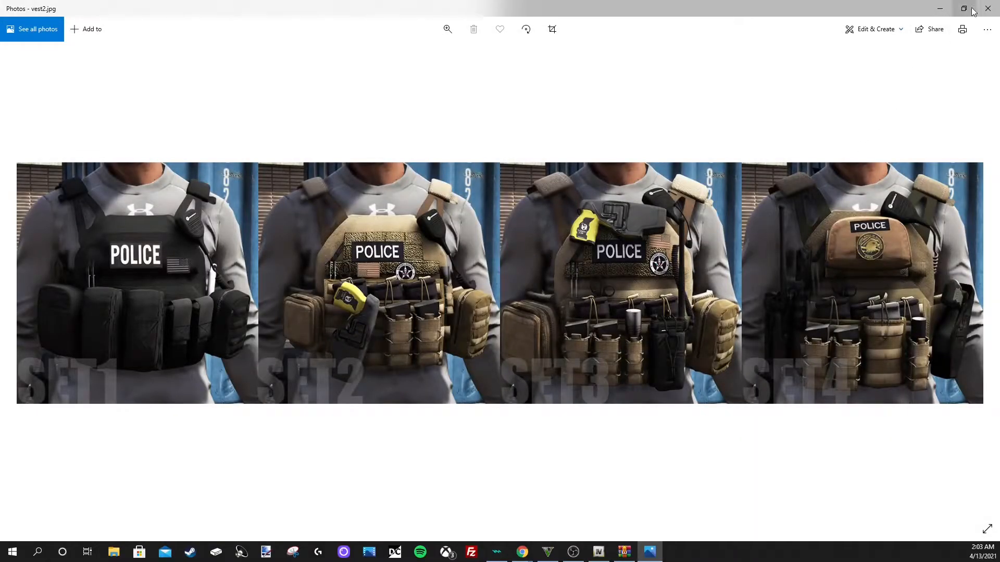
left_click(987, 8)
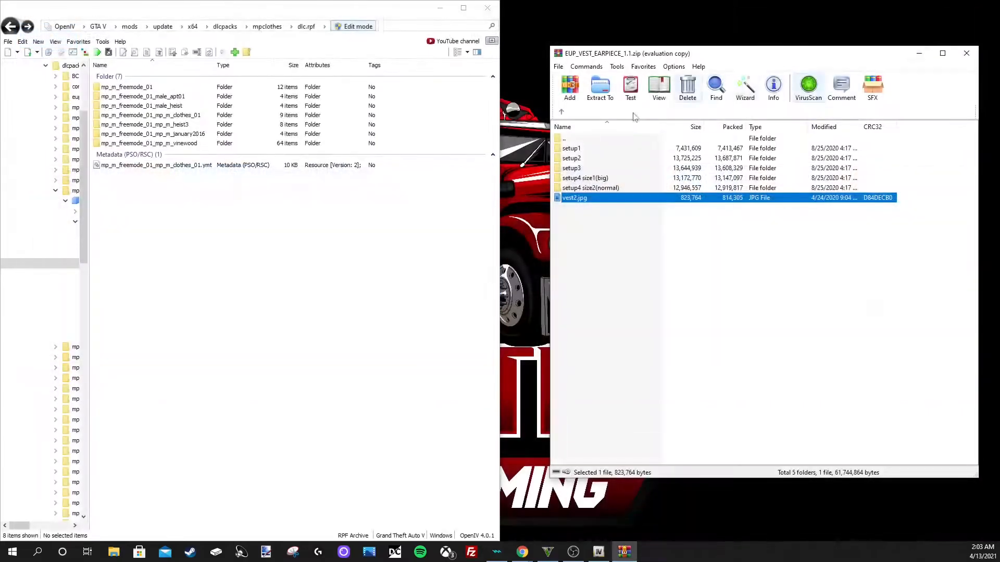
- Compare vest2's setup4 size1(big) and setup4 size2(normal) folders and view the files inside the size2(normal) one
double_click(581, 178)
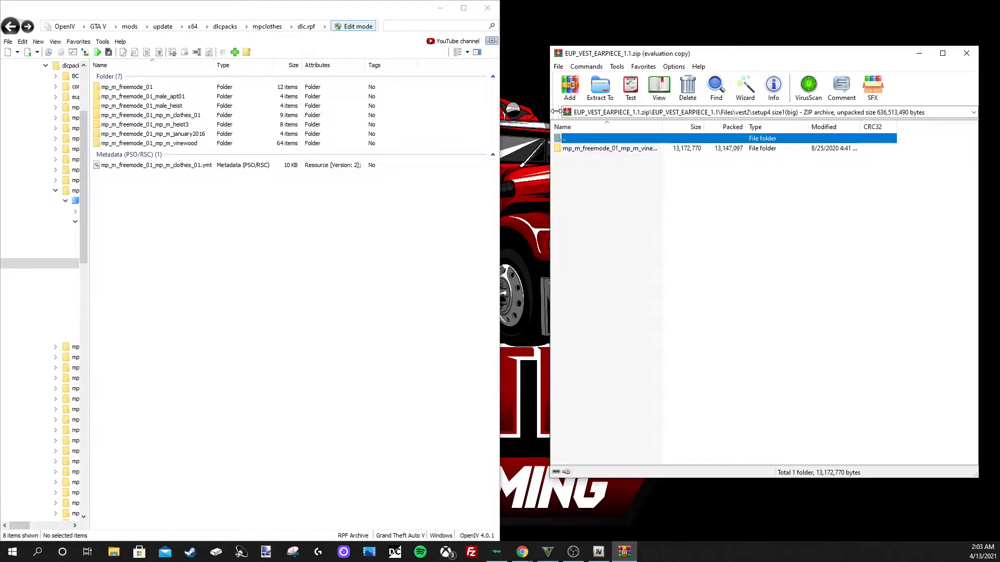
left_click(561, 111)
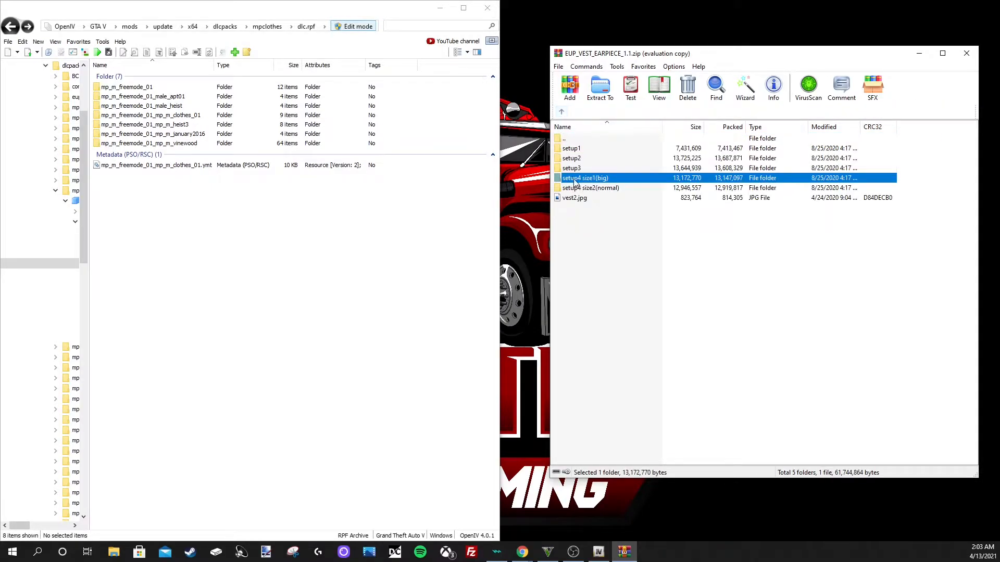
left_click(586, 190)
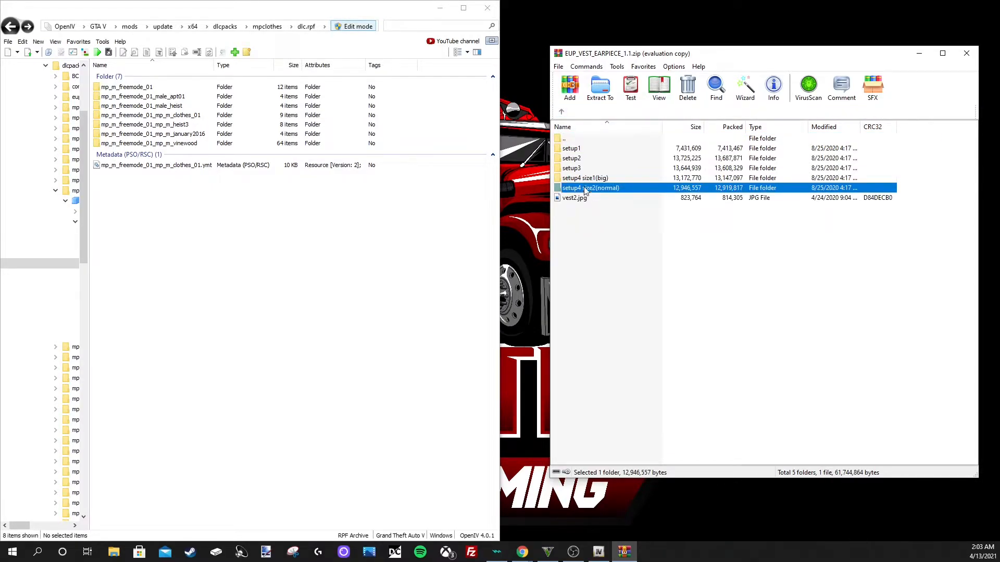
left_click(586, 180)
left_click(594, 187)
left_click(592, 180)
left_click(592, 188)
left_click(590, 178)
double_click(589, 189)
double_click(582, 151)
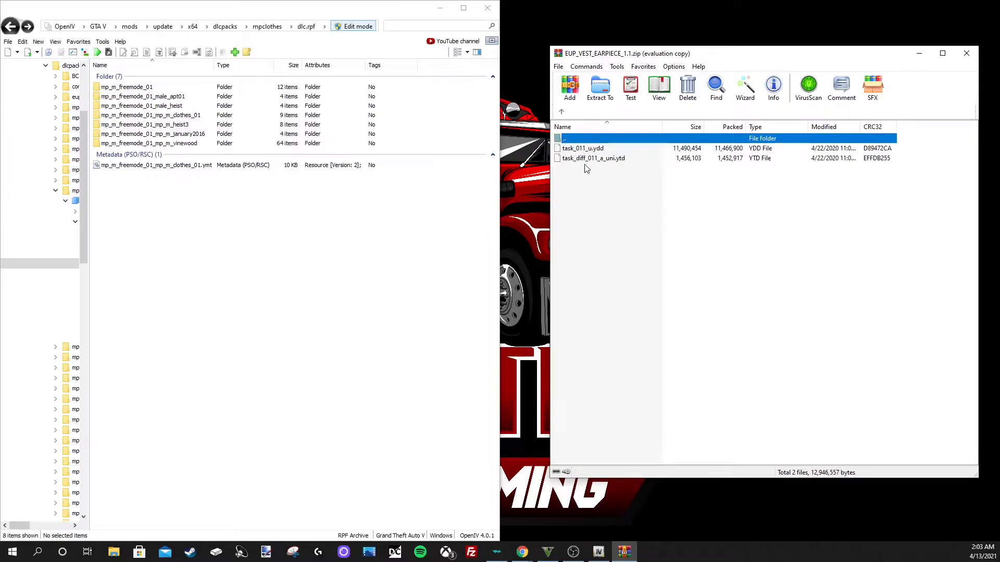
- View the model and texture files inside vest2's setup4 size1(big) folder and return to the setup list
left_click(561, 111)
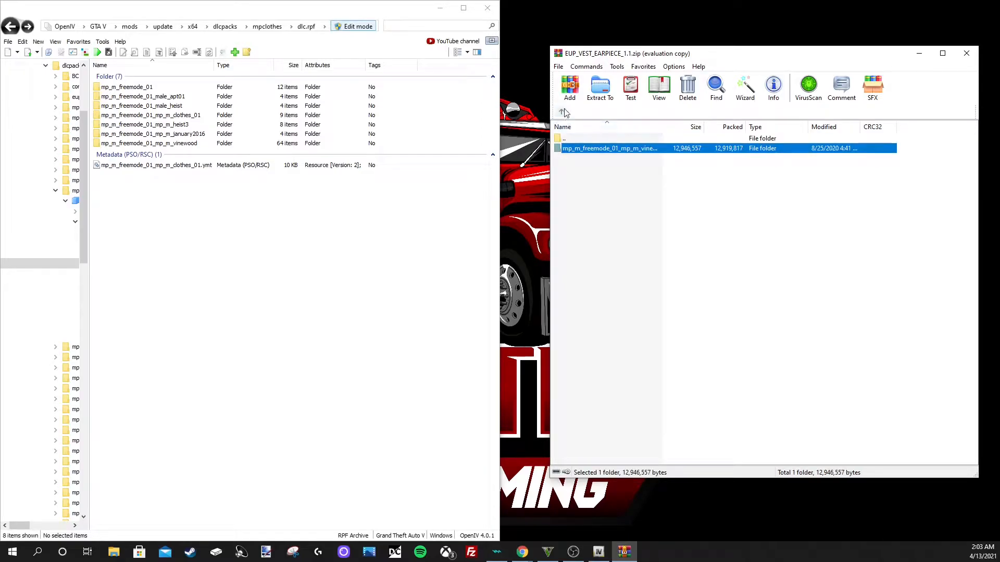
double_click(577, 138)
double_click(590, 179)
left_click(578, 148)
double_click(579, 148)
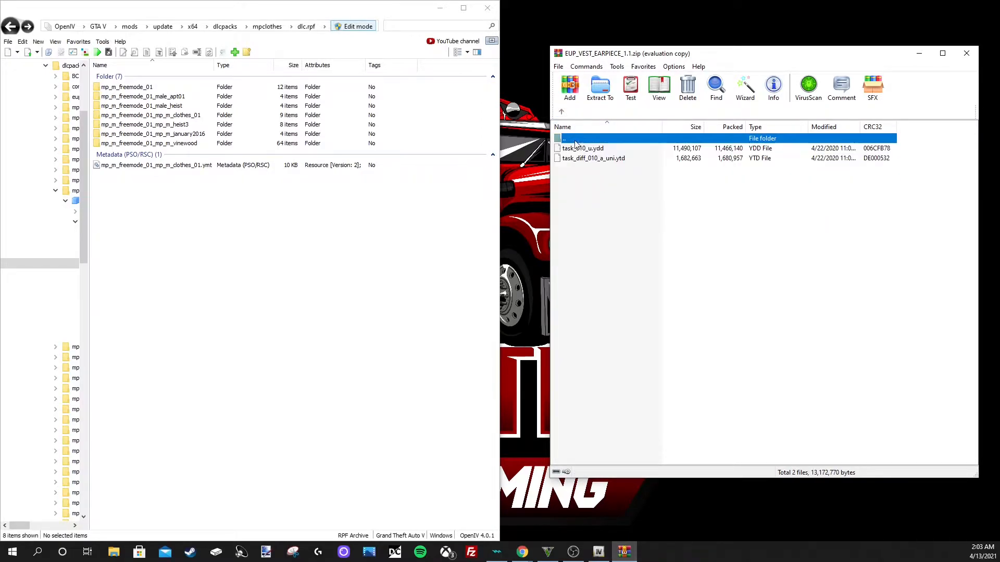
left_click(562, 111)
left_click(562, 111)
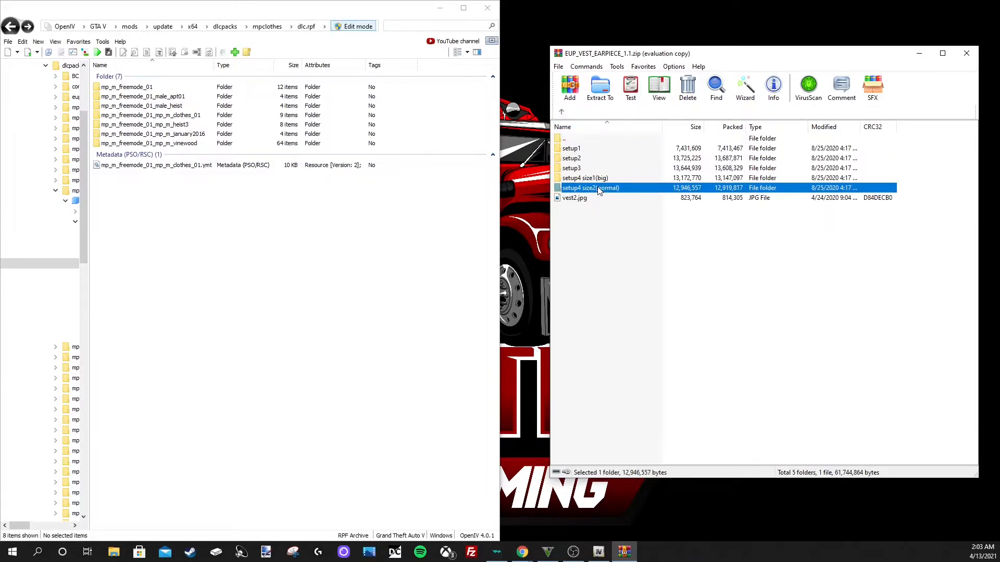
- Recheck which numbered model and texture files vest2's setup4 size2(normal) folder contains
double_click(598, 187)
double_click(593, 149)
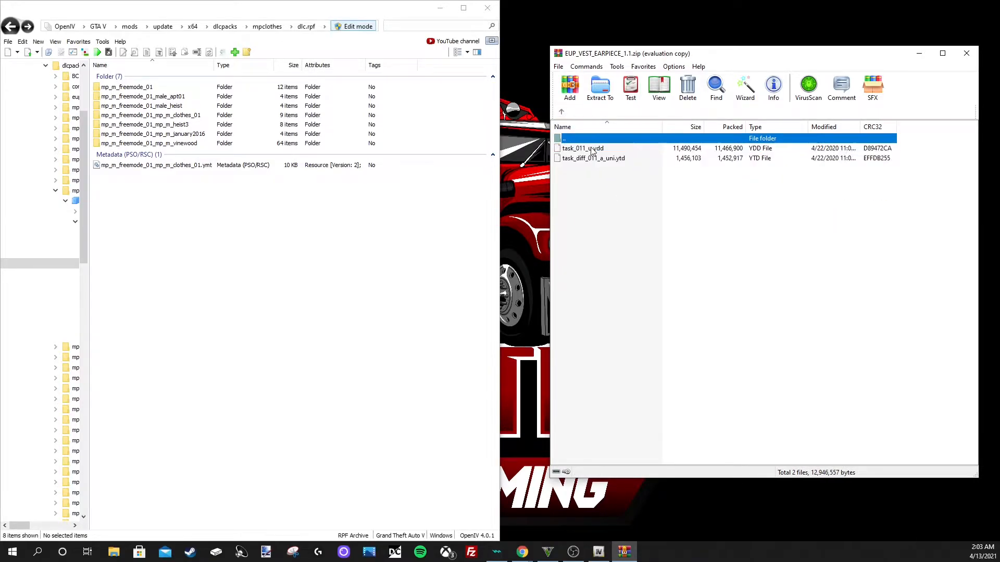
left_click(562, 112)
left_click(562, 112)
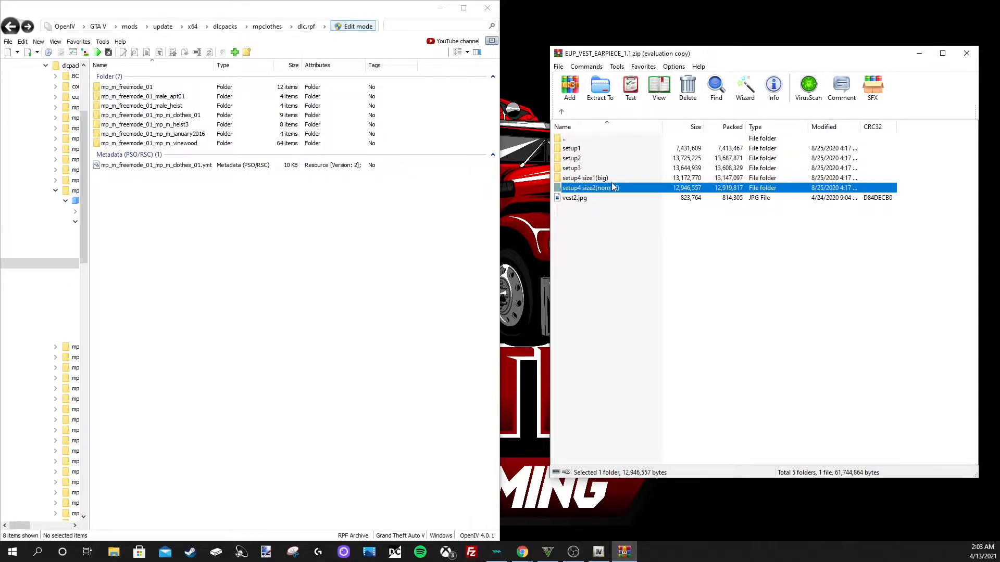
double_click(596, 188)
double_click(595, 151)
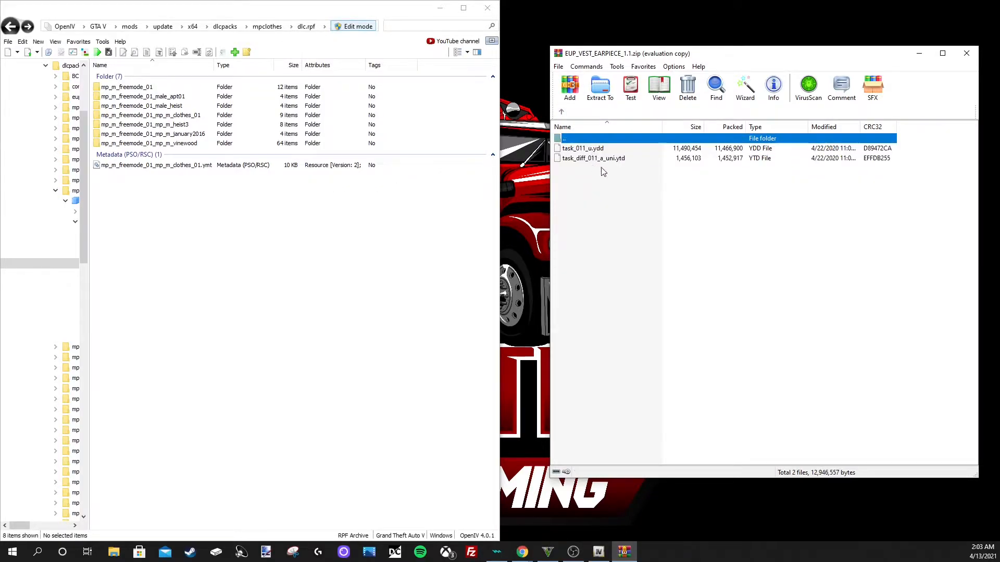
left_click(562, 112)
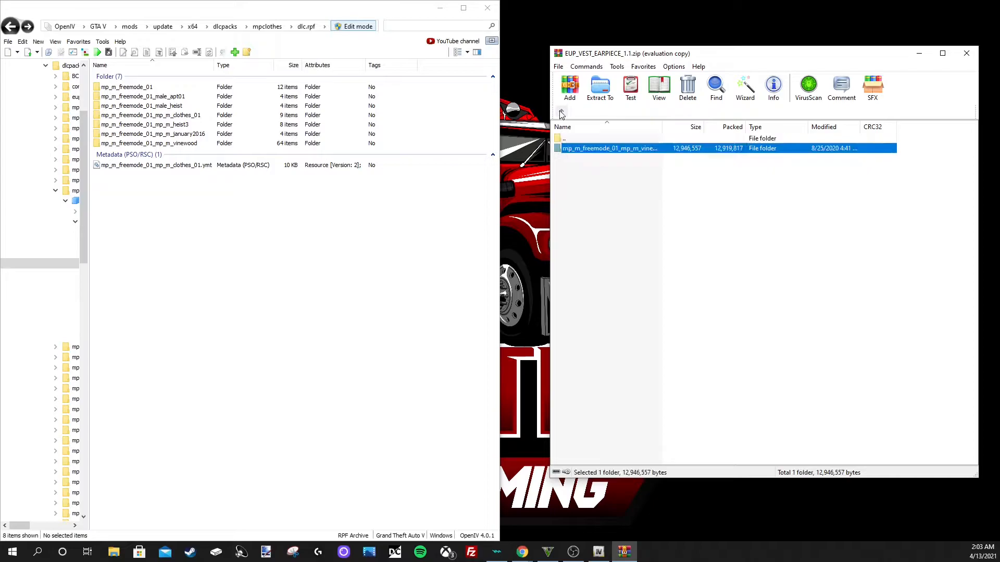
- Open mp_m_freemode_01_mp_m_vinewood in dlc.rpf and compare it with the files in vest2's setup4 size2(normal) folder
left_click(190, 145)
double_click(190, 144)
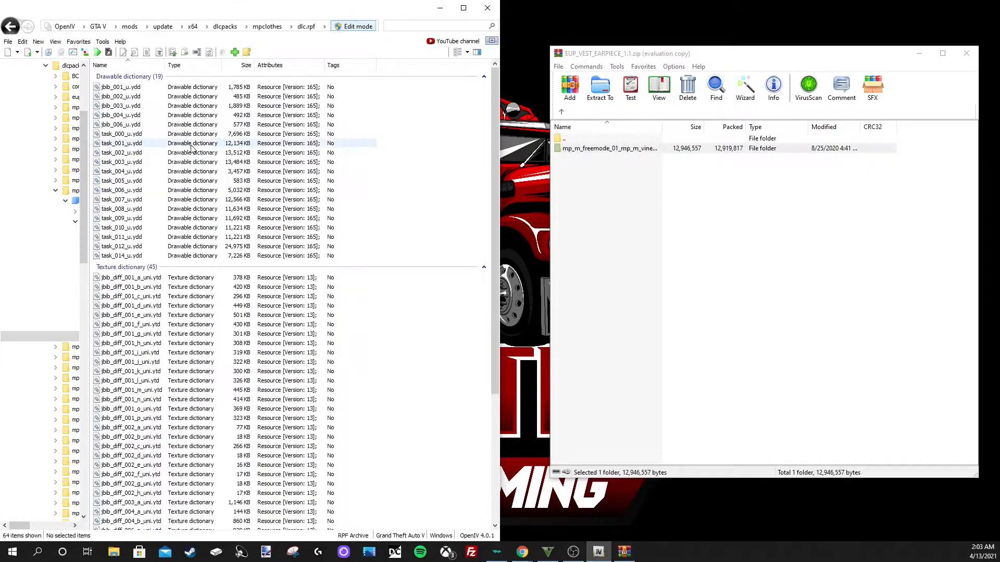
left_click(562, 114)
double_click(589, 195)
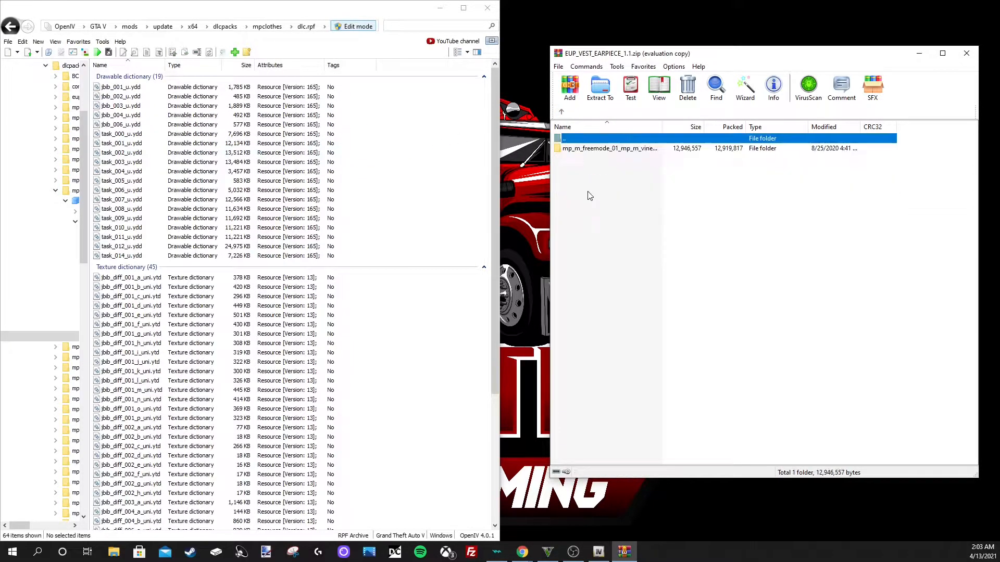
double_click(586, 150)
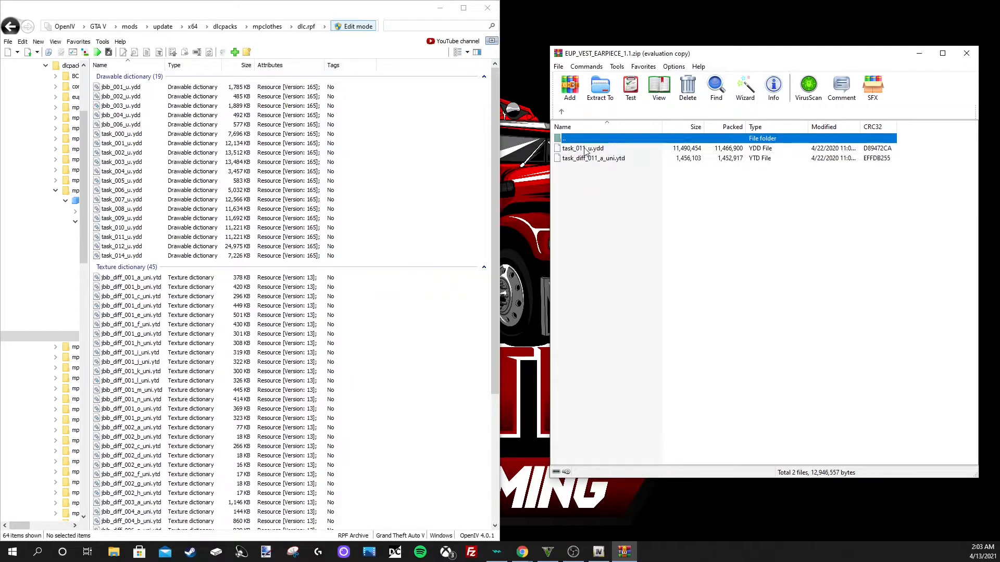
- Inspect the vest model task_011_u.ydd in dlc.rpf from several angles, close it and leave the vinewood folder
left_click(115, 237)
double_click(116, 237)
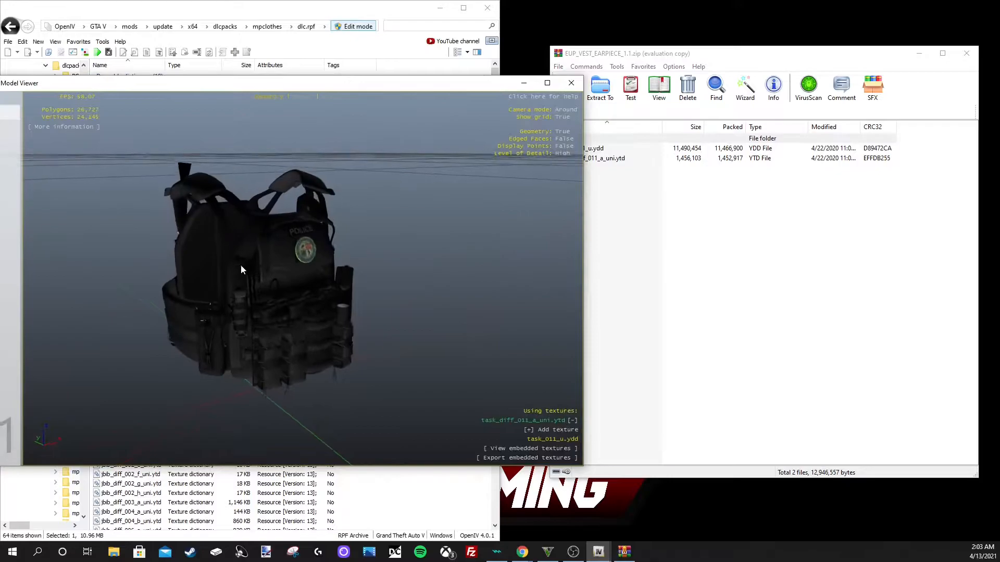
left_click_drag(241, 267, 280, 262)
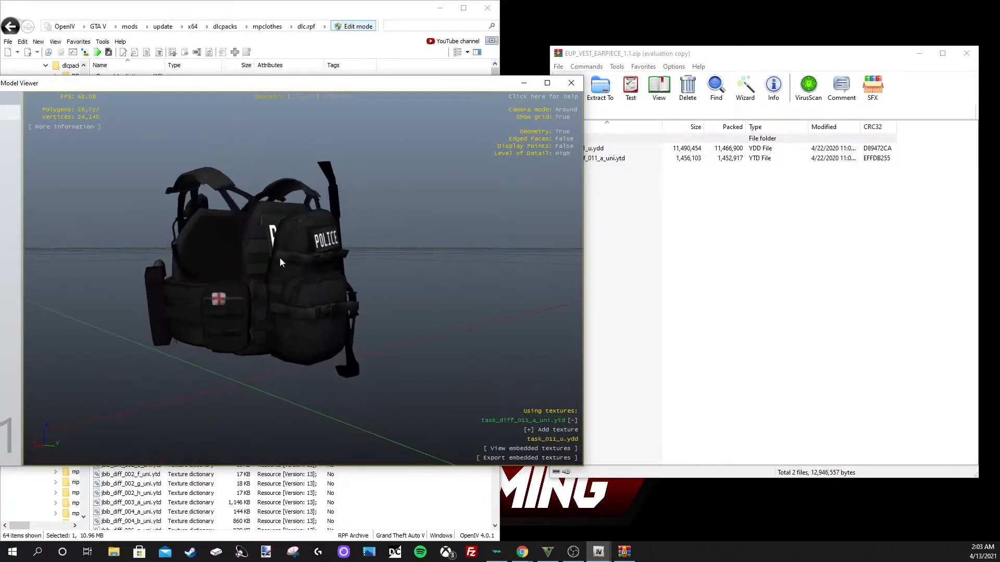
left_click(571, 83)
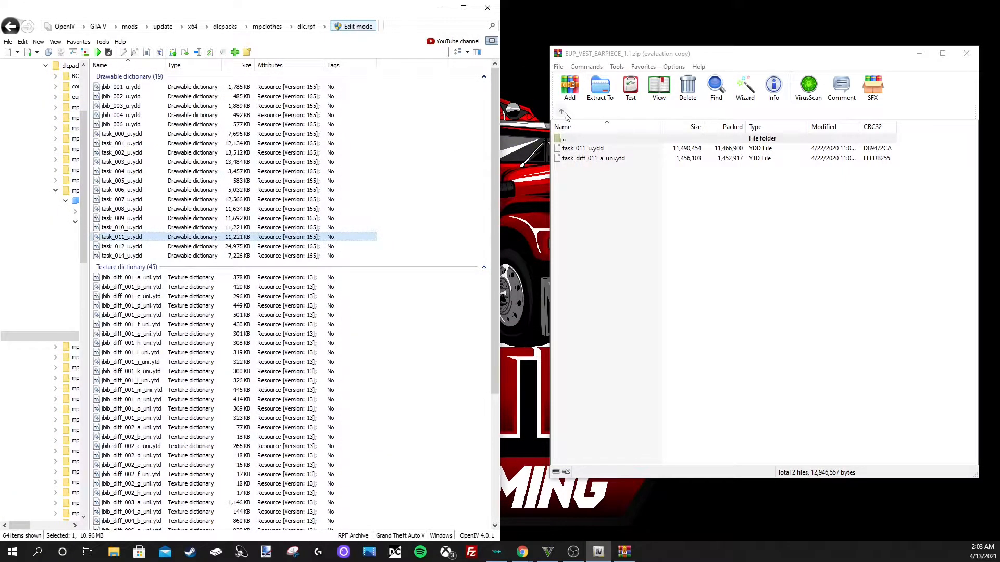
left_click(10, 26)
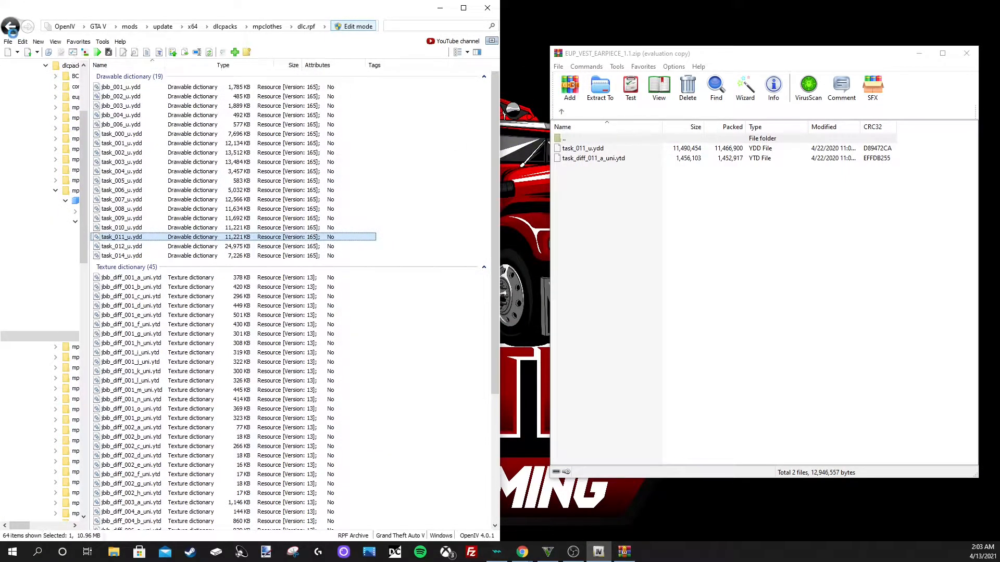
- Leave the vest2 folder and view the model and texture files inside vest9(Reworked)'s setup1 size1 folder
left_click(561, 113)
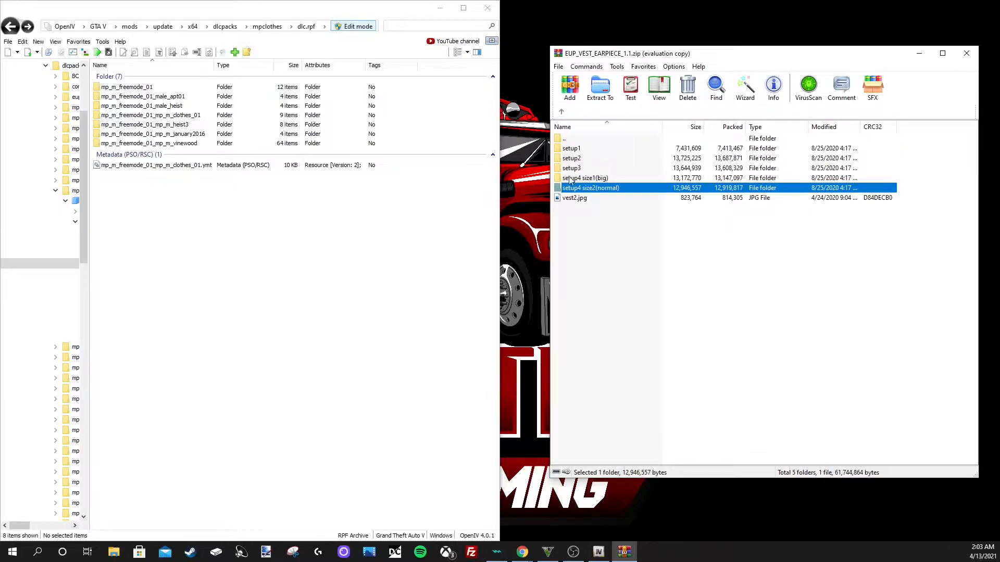
left_click(561, 112)
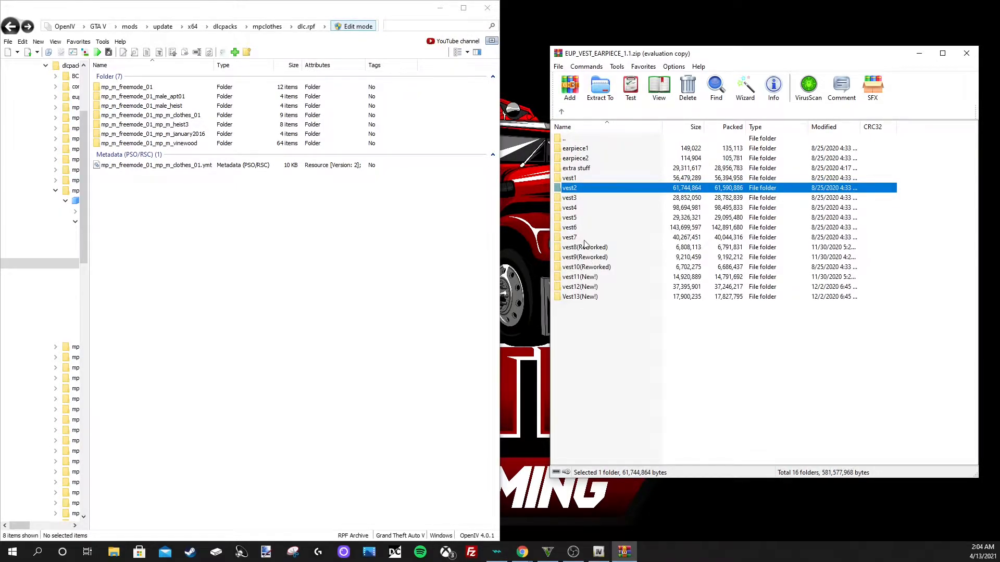
double_click(577, 256)
double_click(592, 150)
double_click(591, 150)
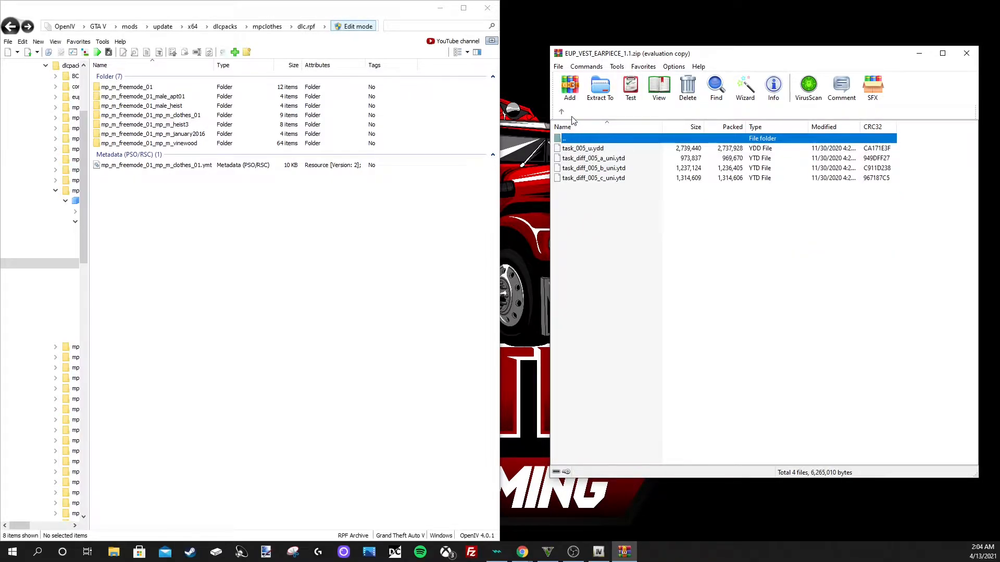
left_click(562, 113)
left_click(561, 112)
- View the contents of vest9(Reworked)'s setup1 size2(little bigger) folder and return to the setup list
double_click(582, 157)
double_click(580, 150)
left_click(561, 113)
left_click(562, 112)
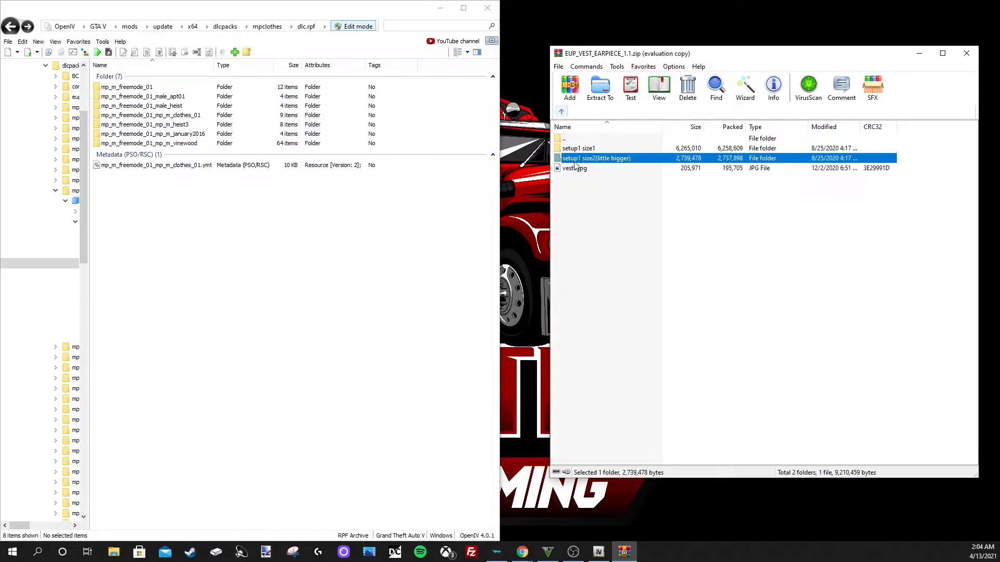
- Recheck which numbered model and texture files vest9(Reworked)'s setup1 size1 folder contains
double_click(581, 158)
double_click(581, 151)
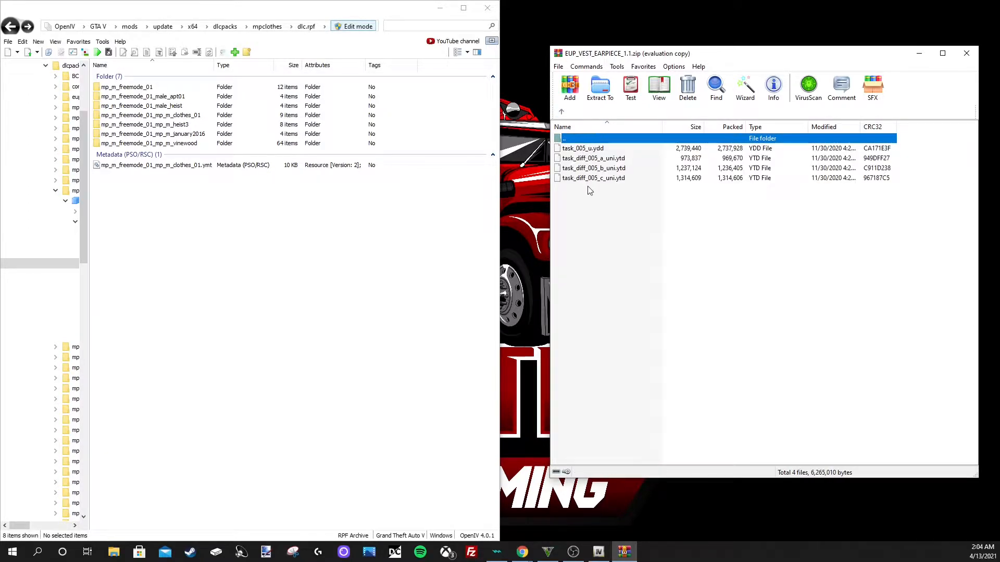
left_click(562, 113)
left_click(562, 113)
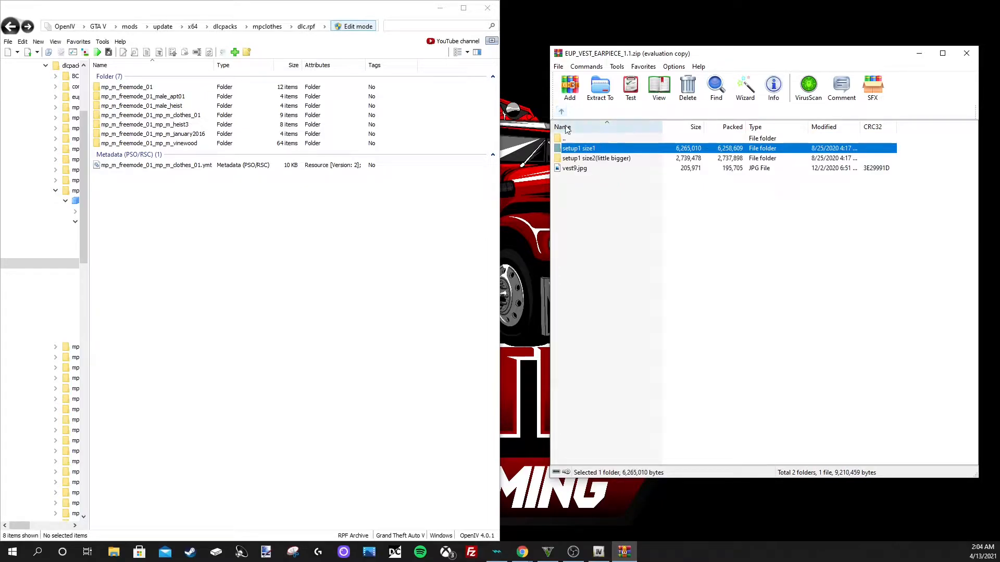
double_click(579, 151)
double_click(582, 151)
left_click(562, 112)
left_click(561, 112)
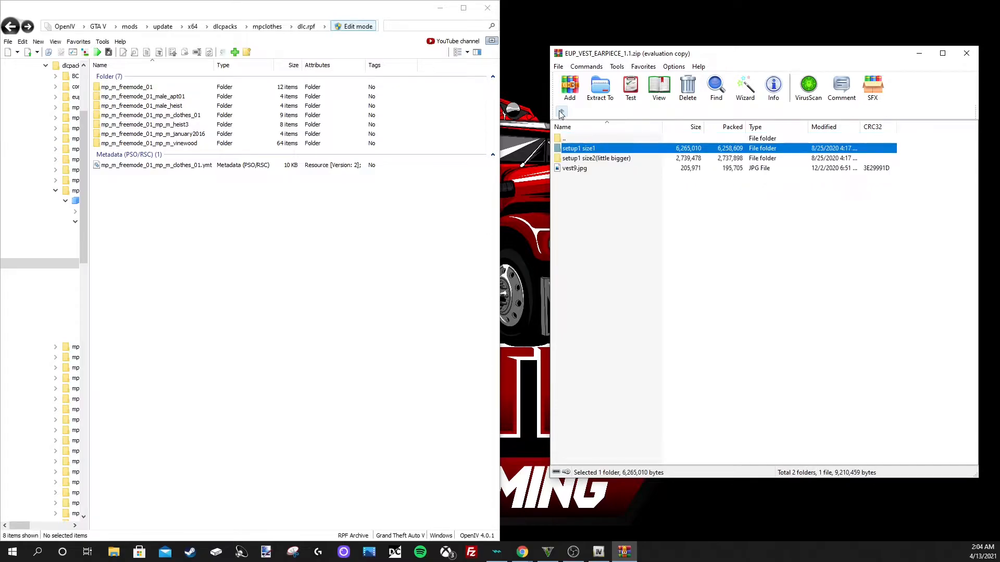
- Recheck the model file in vest9(Reworked)'s setup1 size2(little bigger) folder for comparison with setup1 size1
double_click(583, 160)
double_click(578, 151)
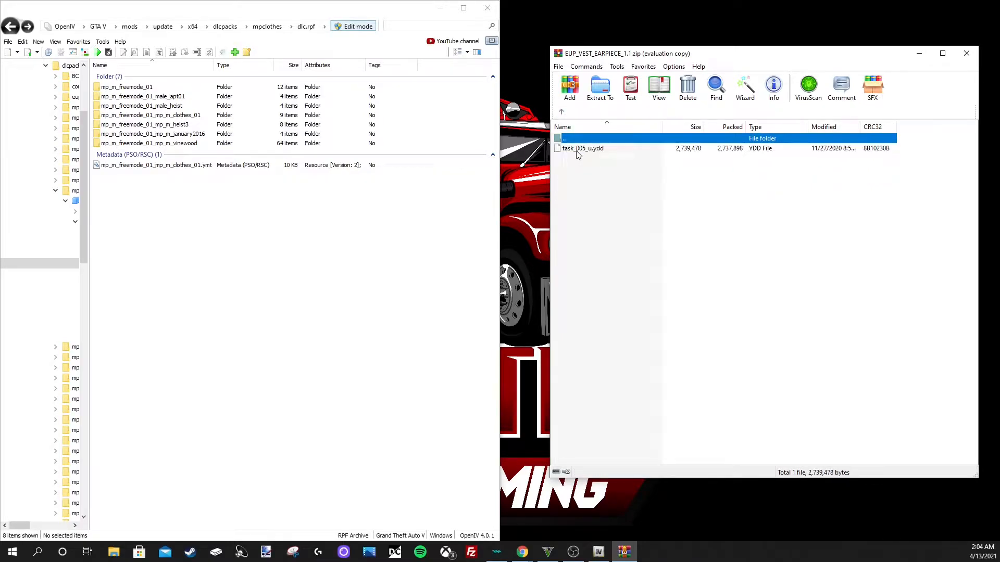
mouse_move(594, 148)
left_mouse_down()
mouse_move(391, 182)
mouse_move(367, 195)
mouse_move(528, 173)
mouse_move(577, 155)
left_mouse_up()
key("BackSpace")
key("BackSpace")
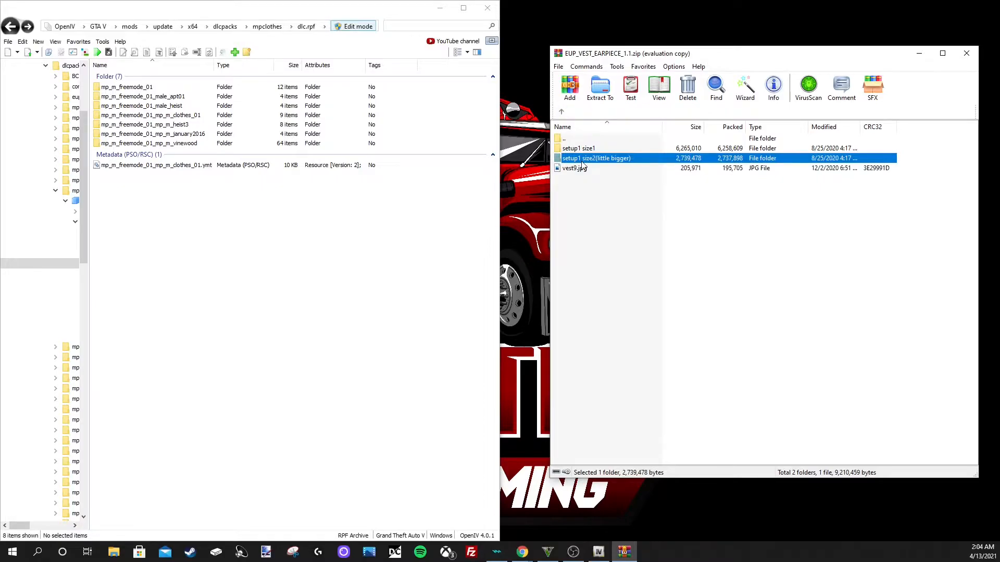
- Try to add the mp_m_freemode_01 folder from vest9(Reworked)'s setup1 size2(little bigger) to mpclothes' dlc.rpf
key("Return")
left_click_drag(584, 150, 308, 201)
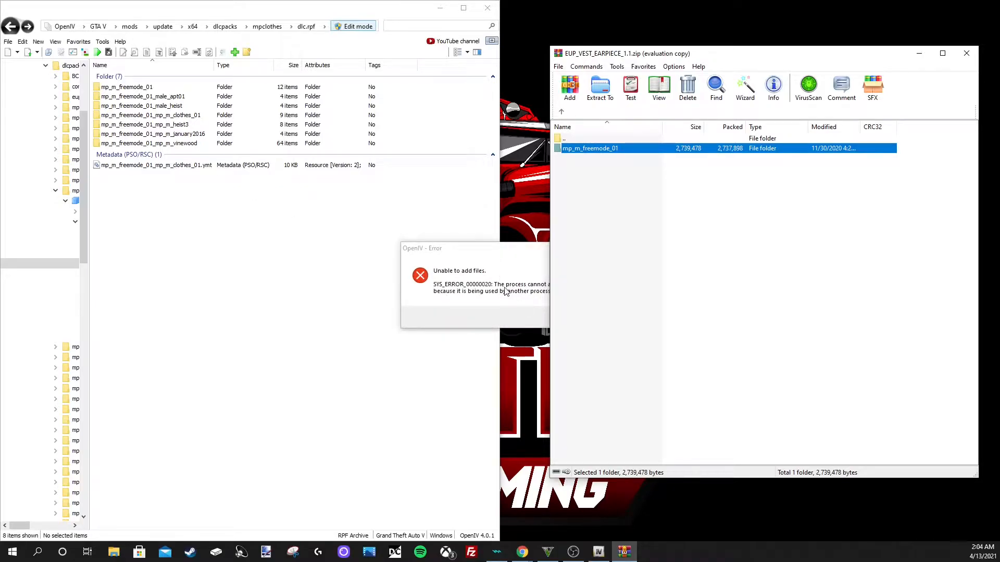
left_click(573, 317)
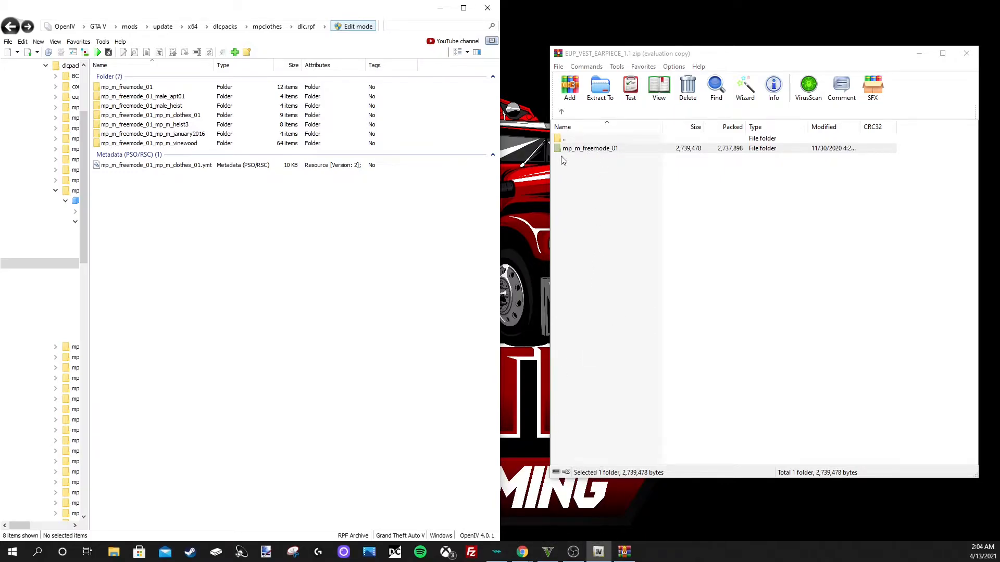
- Return to the top level of EUP_VEST_EARPIECE_1.1.zip and close the archive
left_click(566, 117)
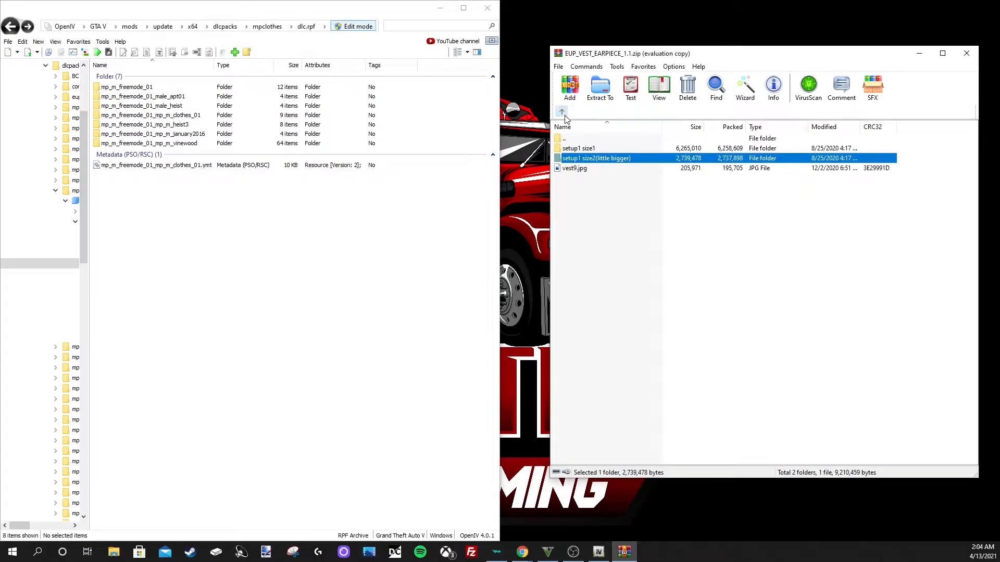
left_click(566, 117)
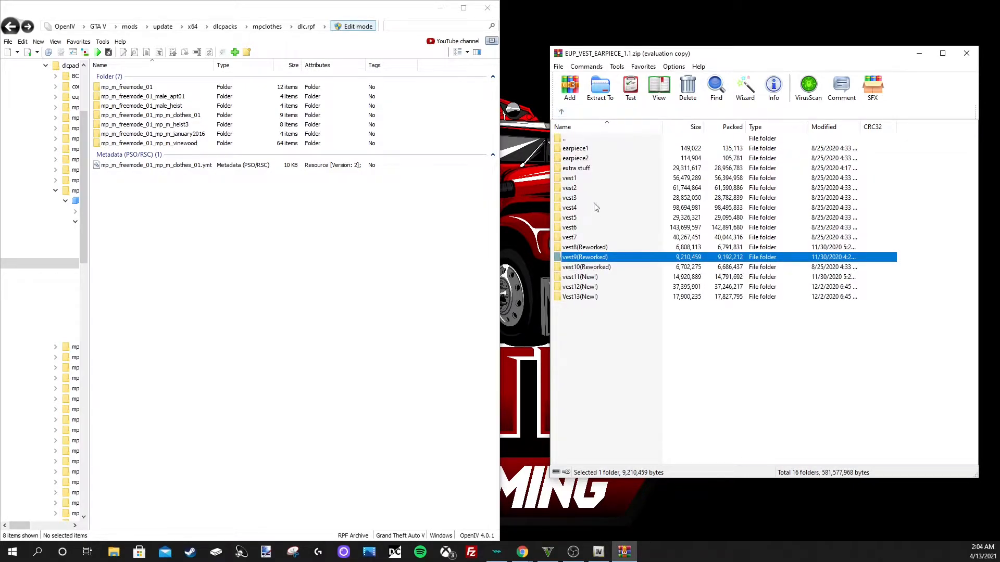
left_click(562, 114)
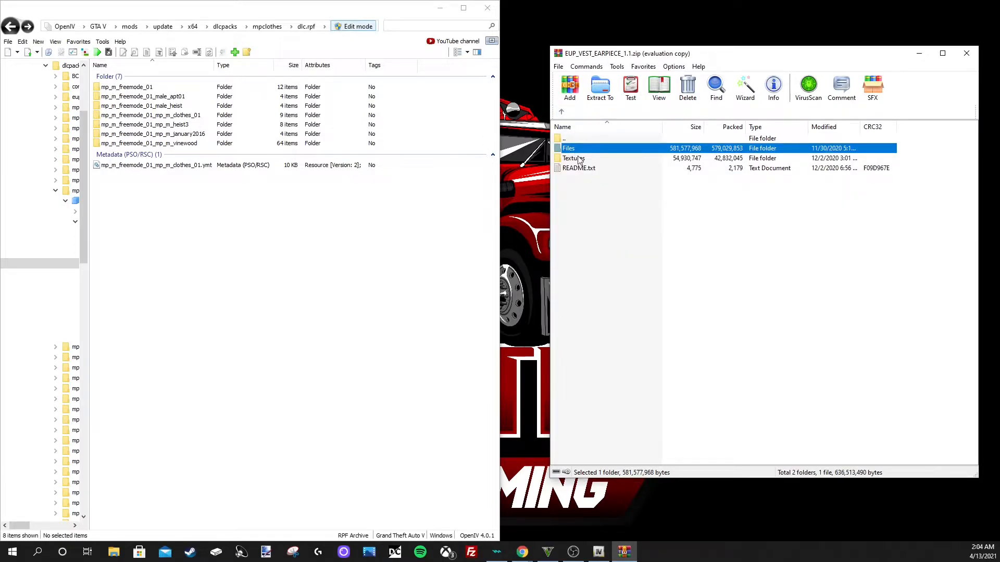
left_click(966, 54)
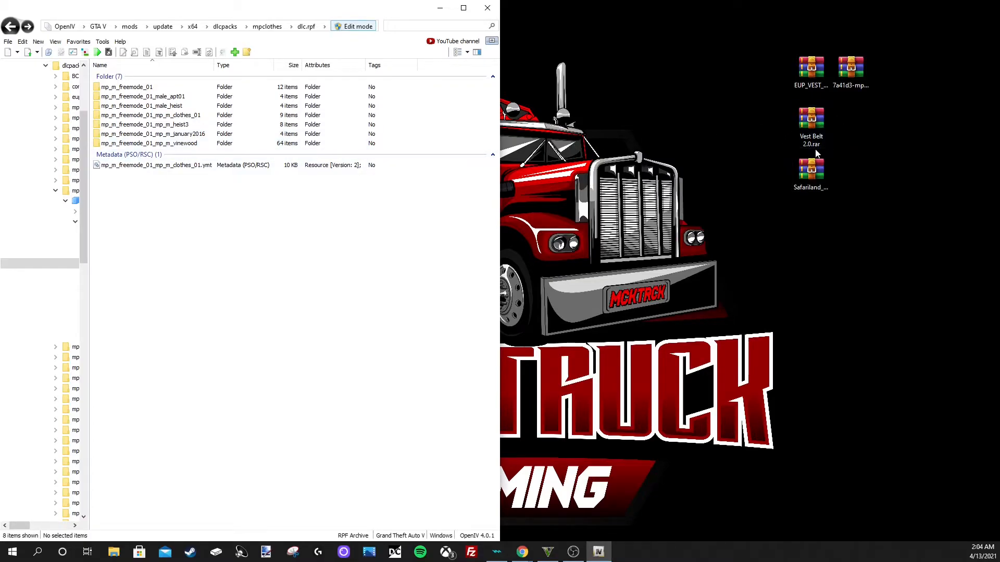
- Open Vest Belt 2.0.rar from the desktop, read the install path in readme.txt and close the text file
double_click(813, 124)
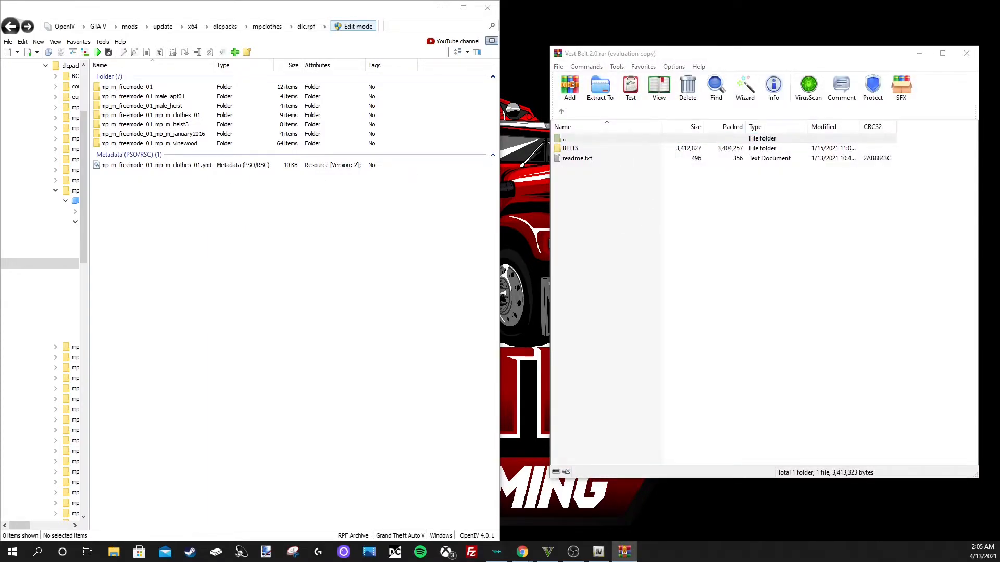
double_click(578, 159)
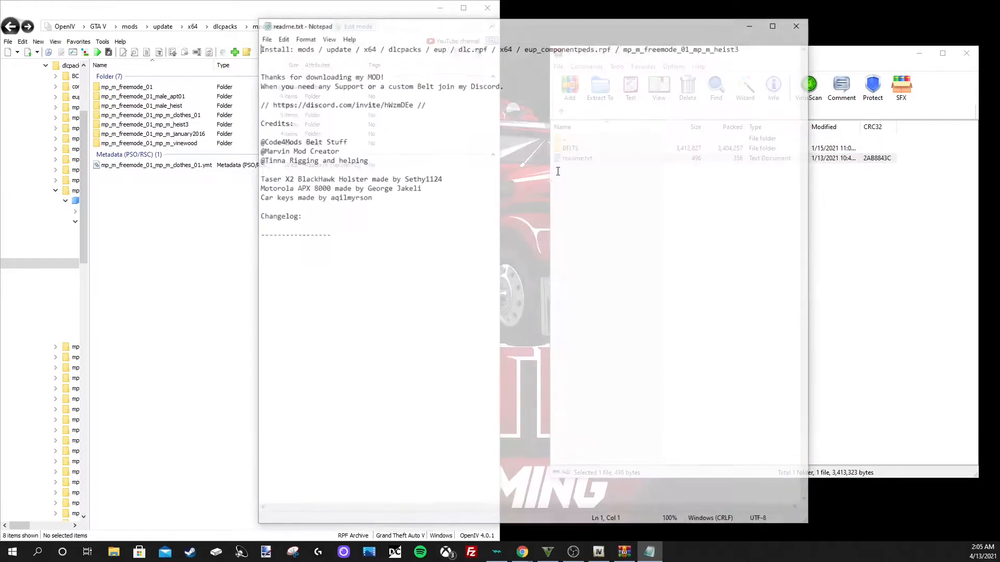
left_click(800, 24)
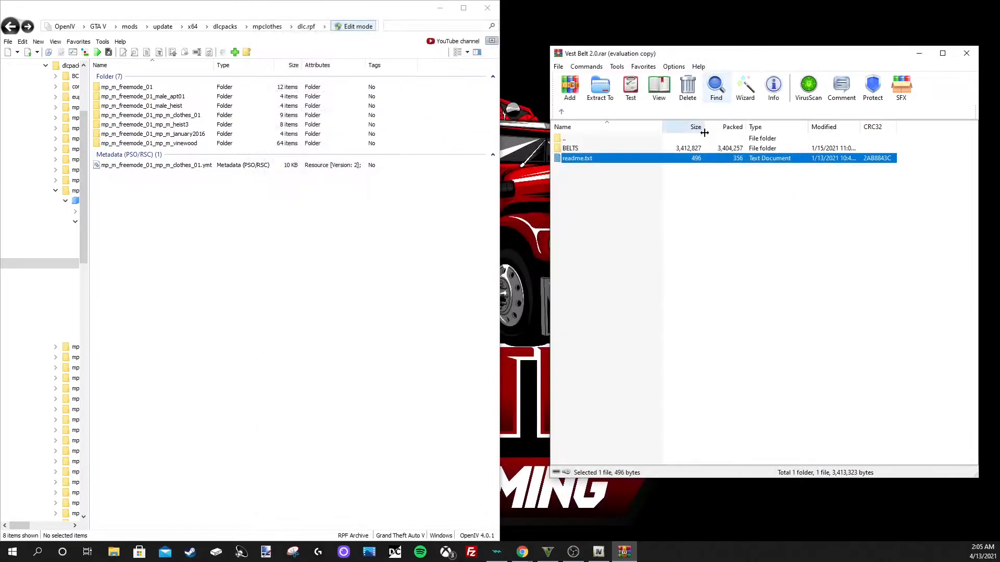
- View the numbered accessory models and textures in the BELTS folder of Vest Belt 2.0.rar
double_click(571, 149)
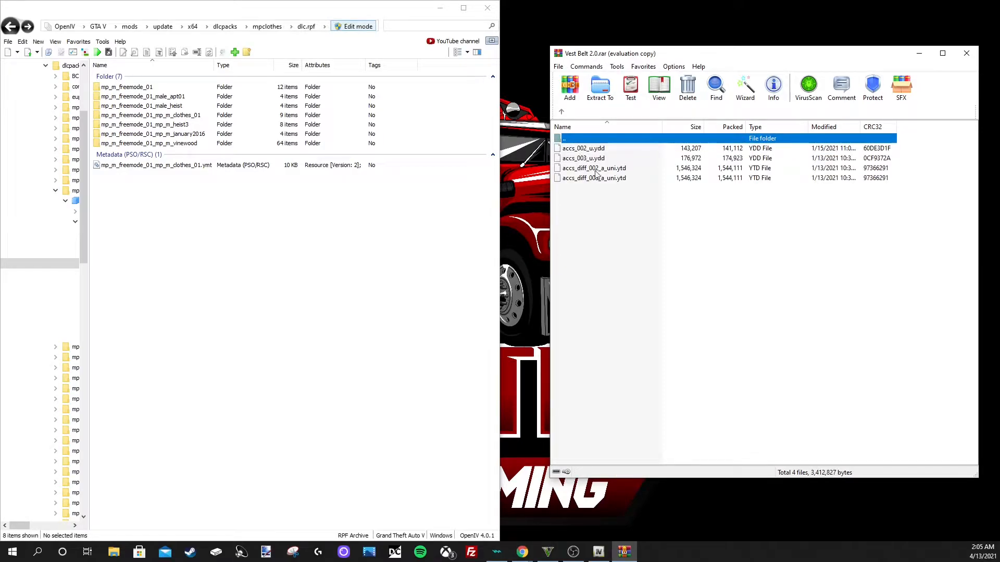
left_click(562, 112)
double_click(576, 151)
left_click(562, 112)
double_click(576, 151)
left_click(561, 112)
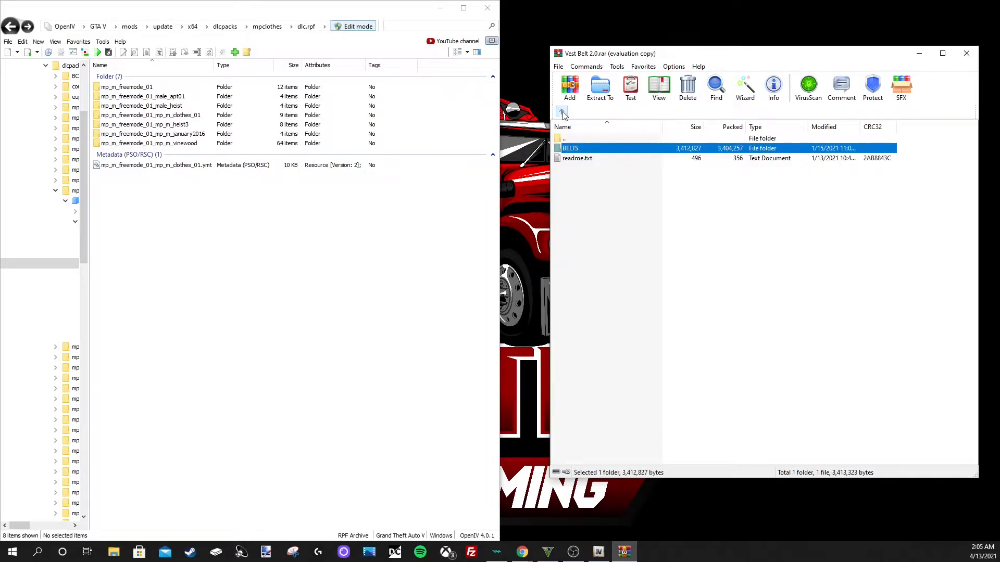
- View the contents of the mp_m_freemode_01 folder in dlc.rpf and return to the folder list
left_click(123, 89)
double_click(122, 88)
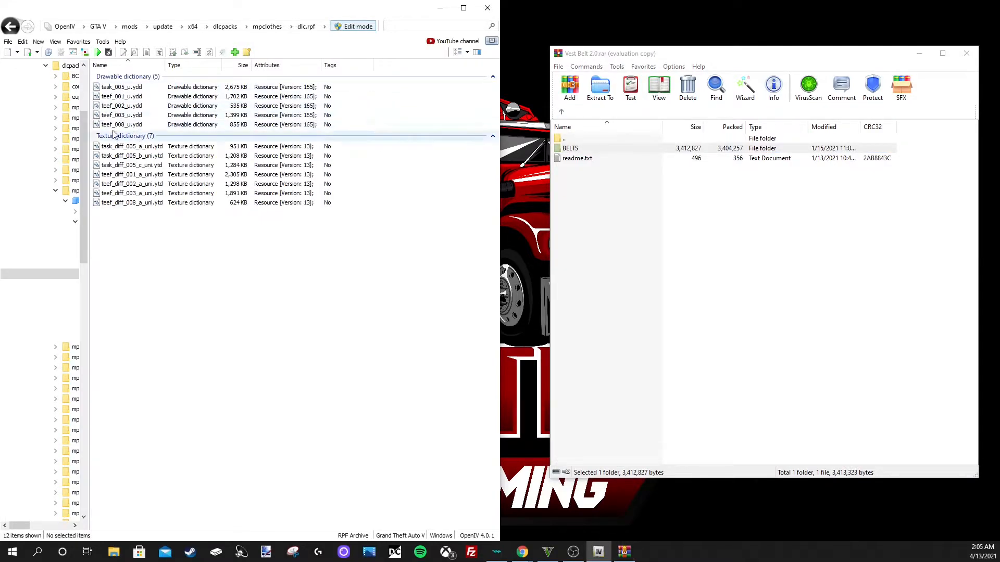
left_click(10, 26)
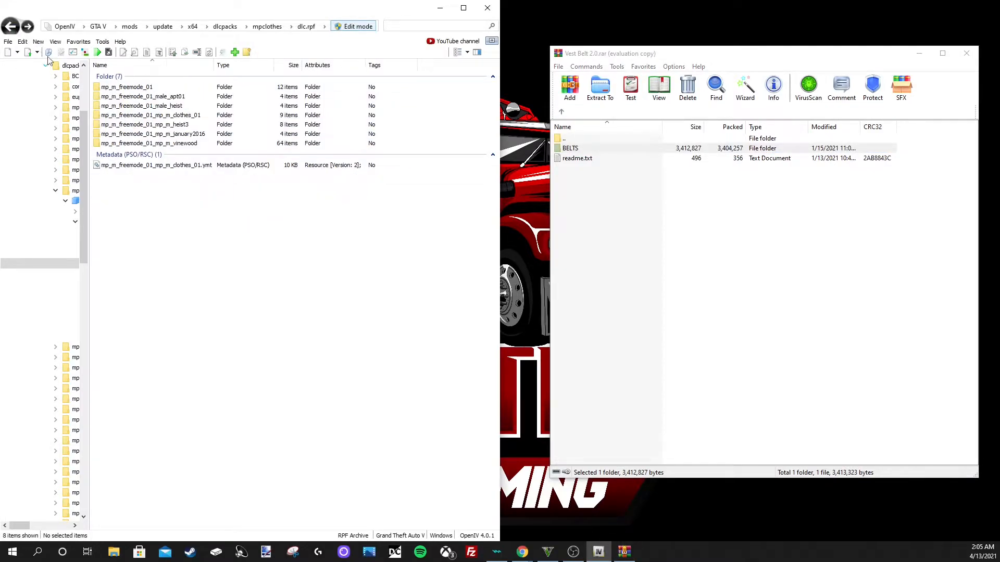
- Check the accessory files in dlc.rpf's mp_m_freemode_01_mp_m_heist3 folder and return to the folder list
double_click(142, 117)
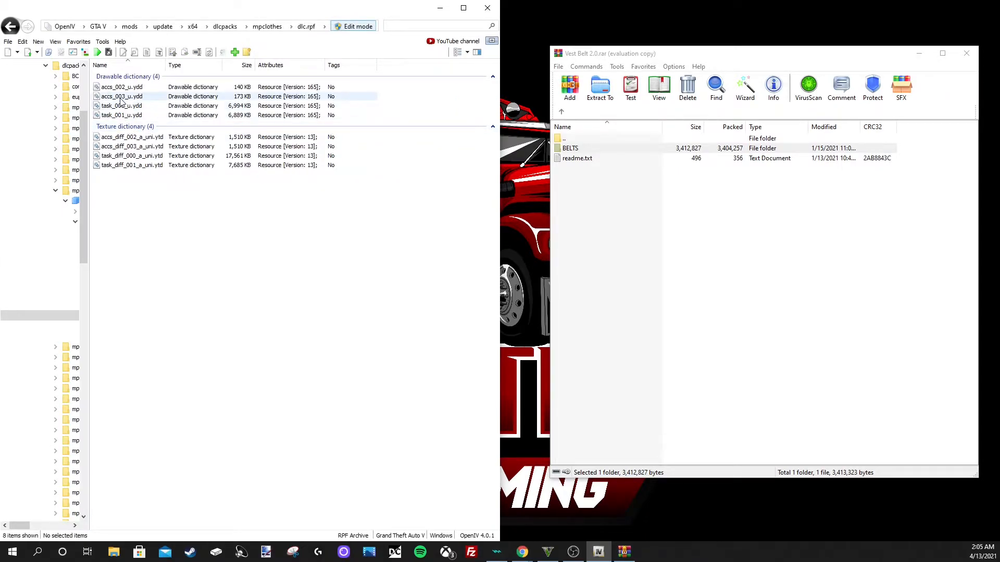
left_click(10, 26)
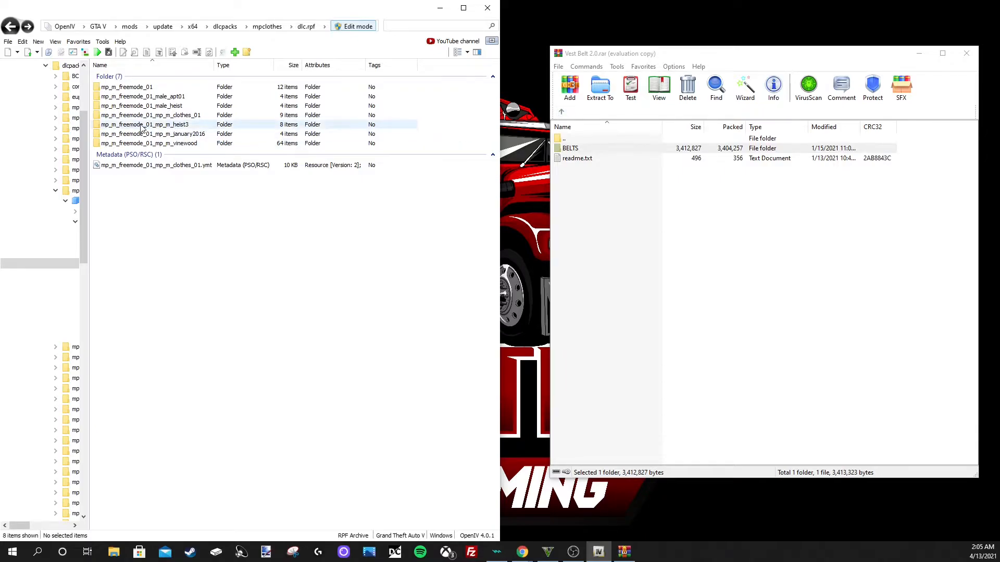
double_click(201, 126)
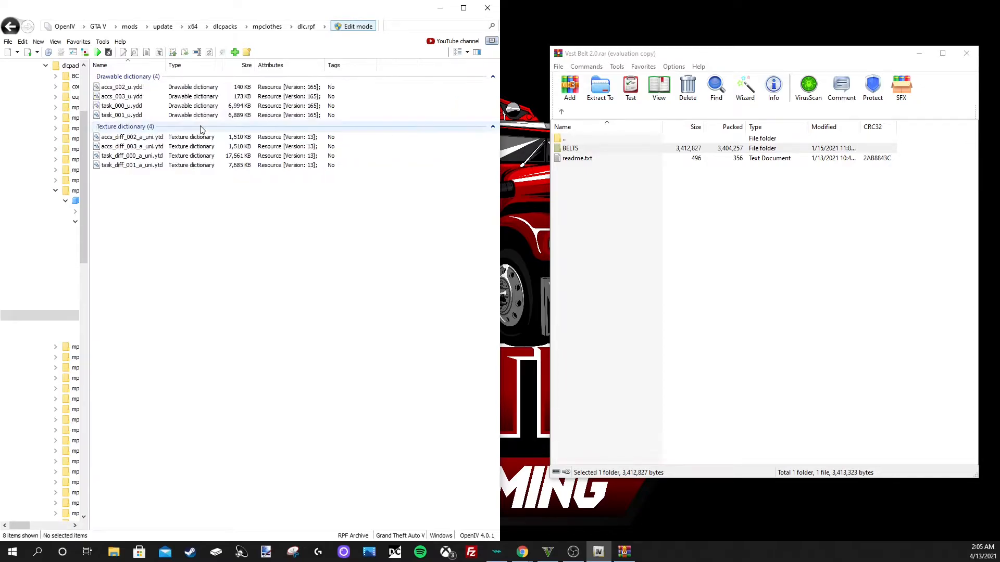
left_click(11, 27)
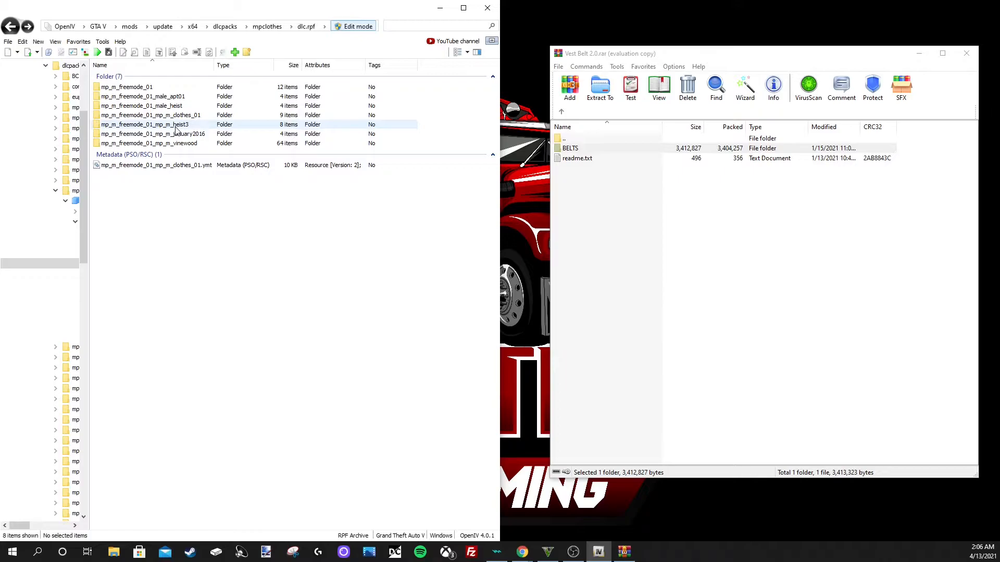
- Reopen mp_m_freemode_01_mp_m_heist3 in dlc.rpf and compare its files with those in the archive's BELTS folder
double_click(147, 127)
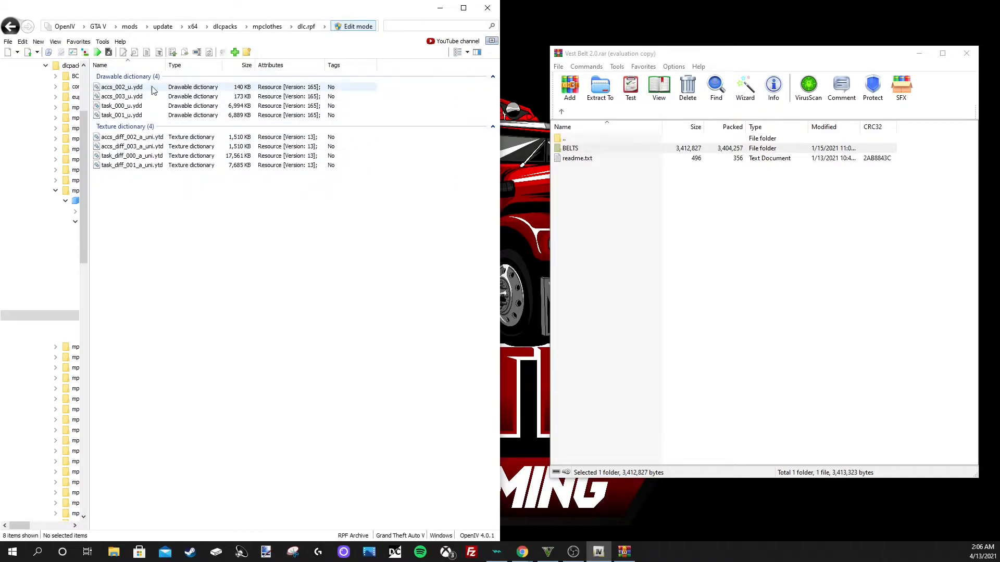
double_click(573, 148)
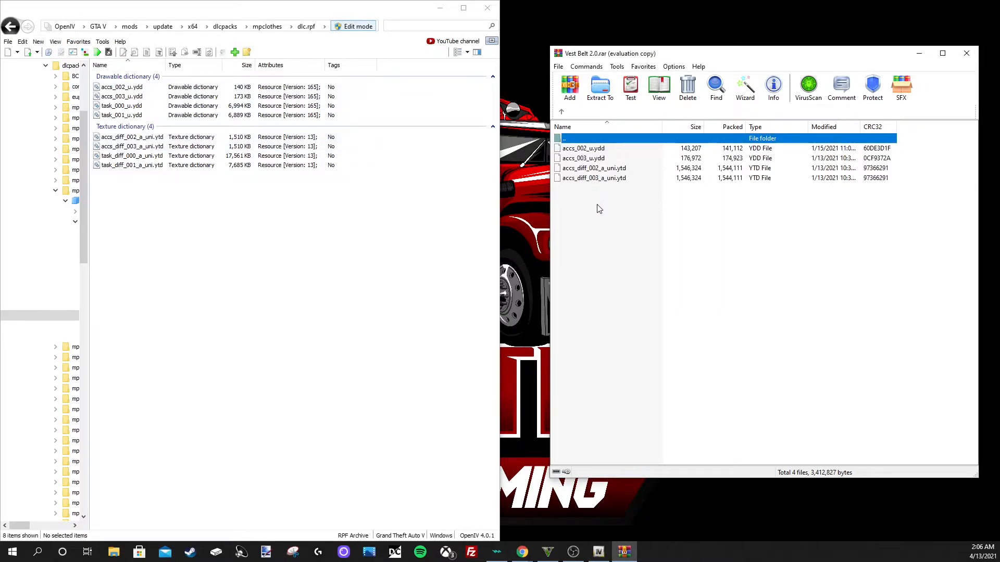
left_click_drag(596, 201, 644, 163)
left_click(562, 111)
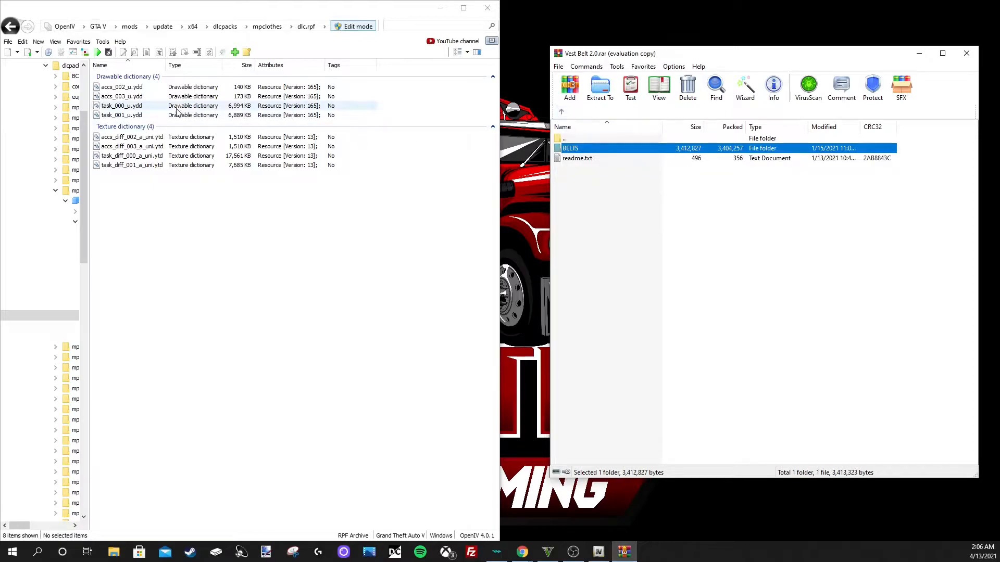
- Inspect the belt model accs_002_u.ydd from several angles and close its preview
left_click(134, 87)
double_click(134, 87)
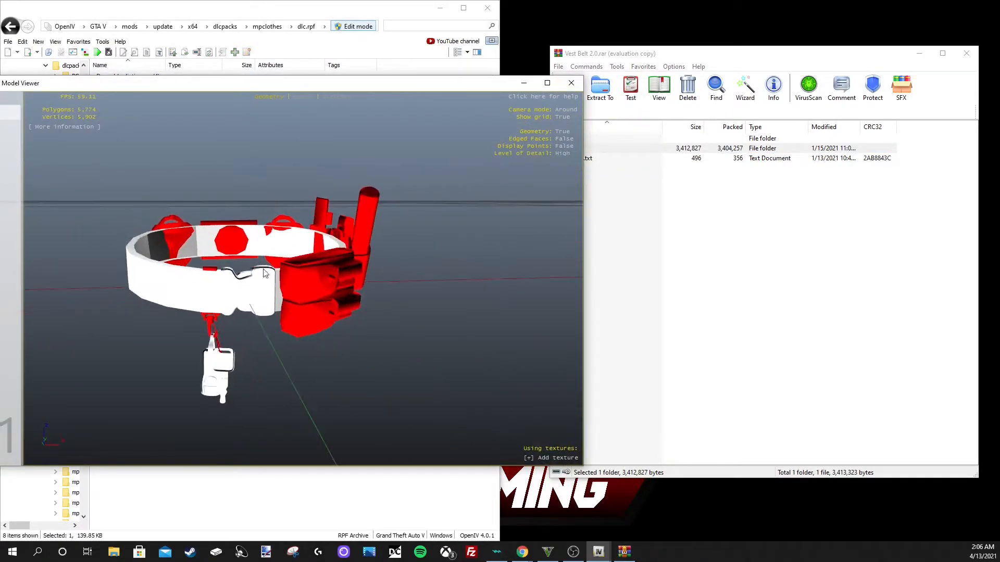
left_click_drag(264, 273, 244, 263)
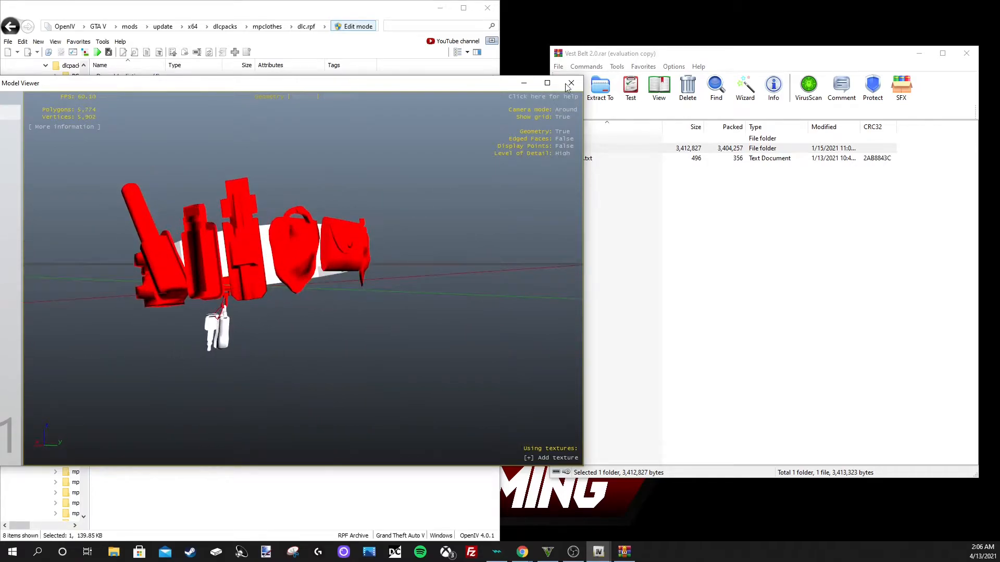
left_click(572, 83)
- Inspect the belt model accs_003_u.ydd from several angles and close its preview
left_click(127, 96)
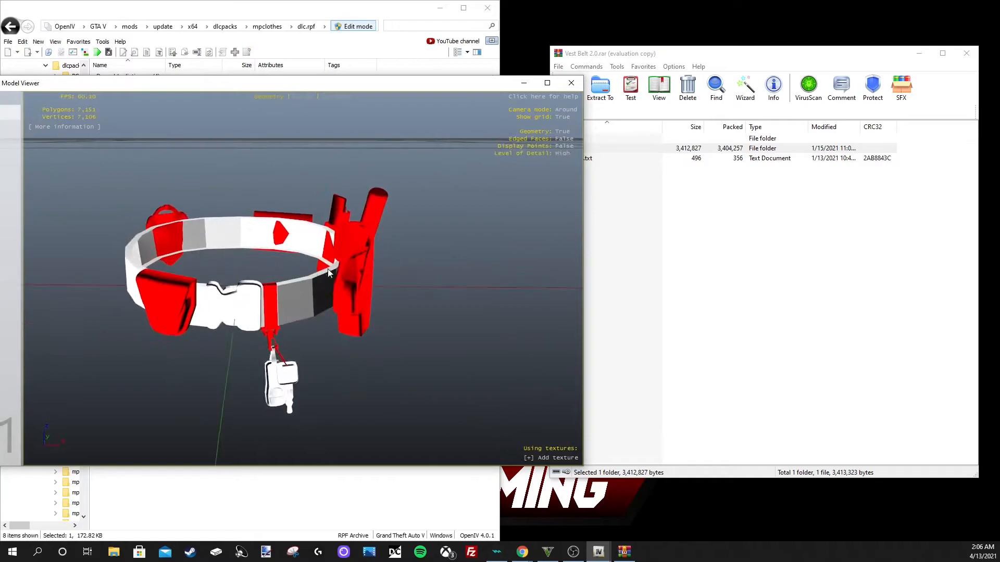
mouse_move(328, 272)
left_mouse_down()
mouse_move(236, 259)
mouse_move(347, 280)
mouse_move(288, 279)
mouse_move(320, 255)
left_mouse_up()
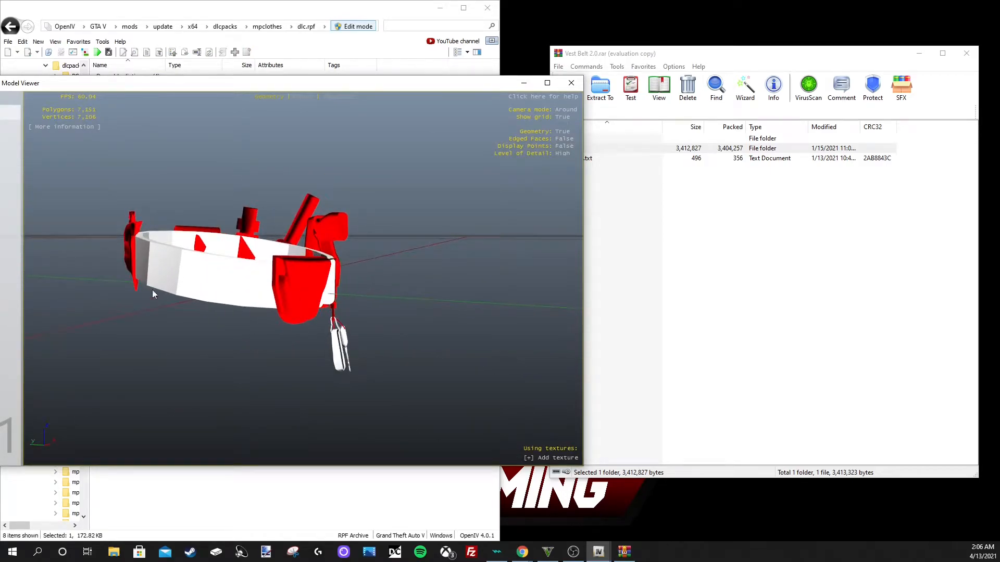
left_click_drag(179, 236, 446, 208)
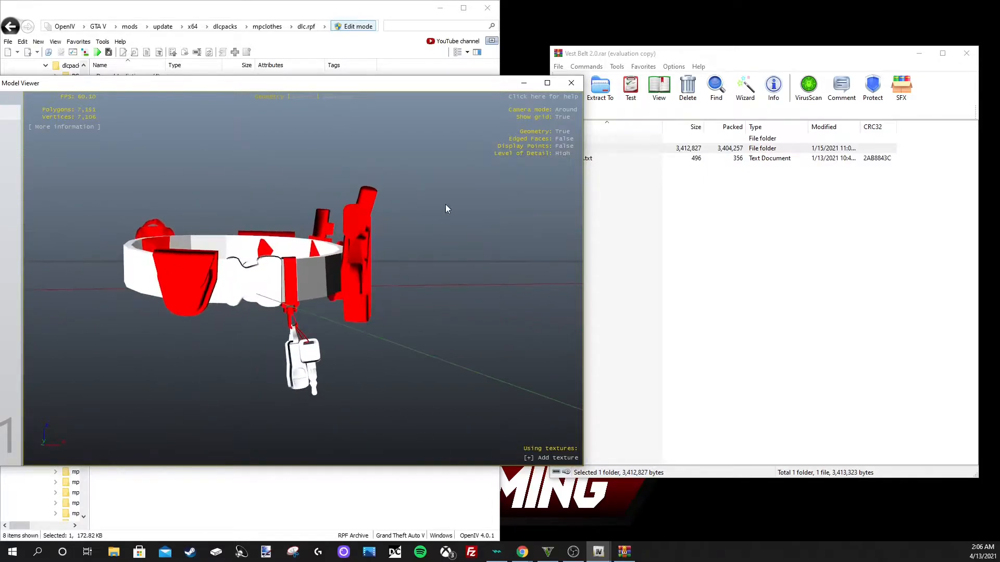
left_click(572, 83)
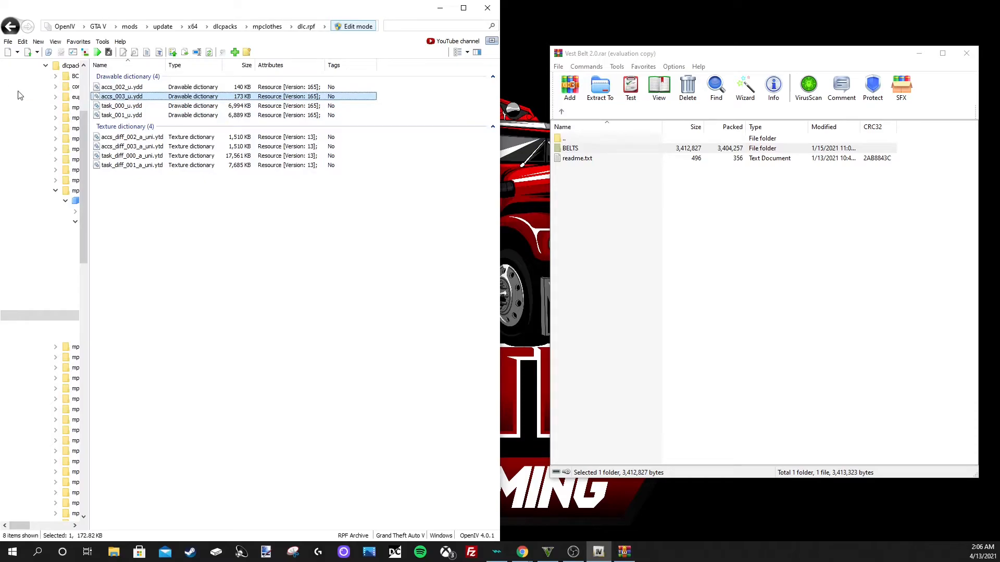
- Return to the male package's folder list, close the Vest Belt archive, and open the Safariland Holster 0.3 folder in Safariland_Holster_0.3.zip
left_click(11, 26)
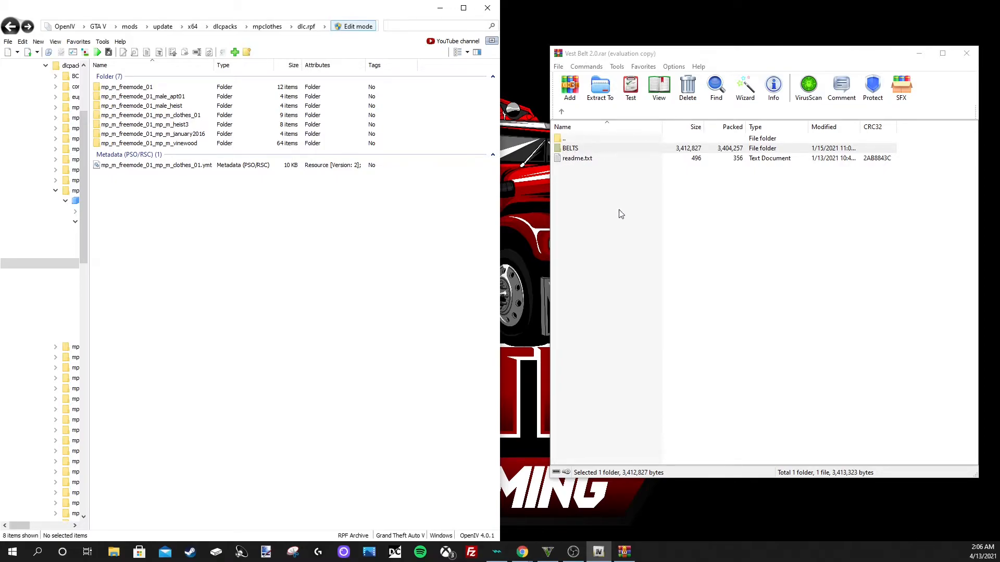
left_click(968, 54)
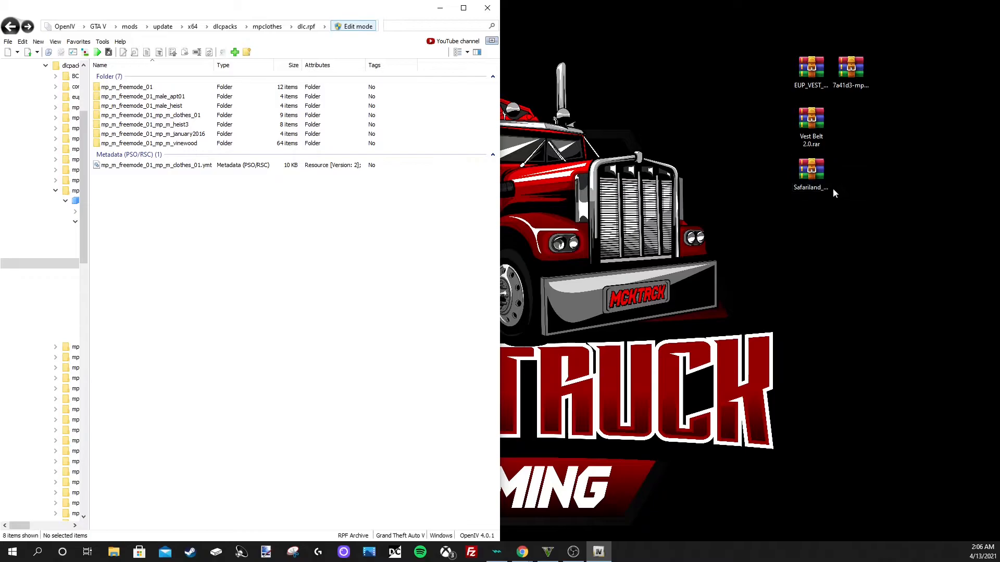
double_click(802, 182)
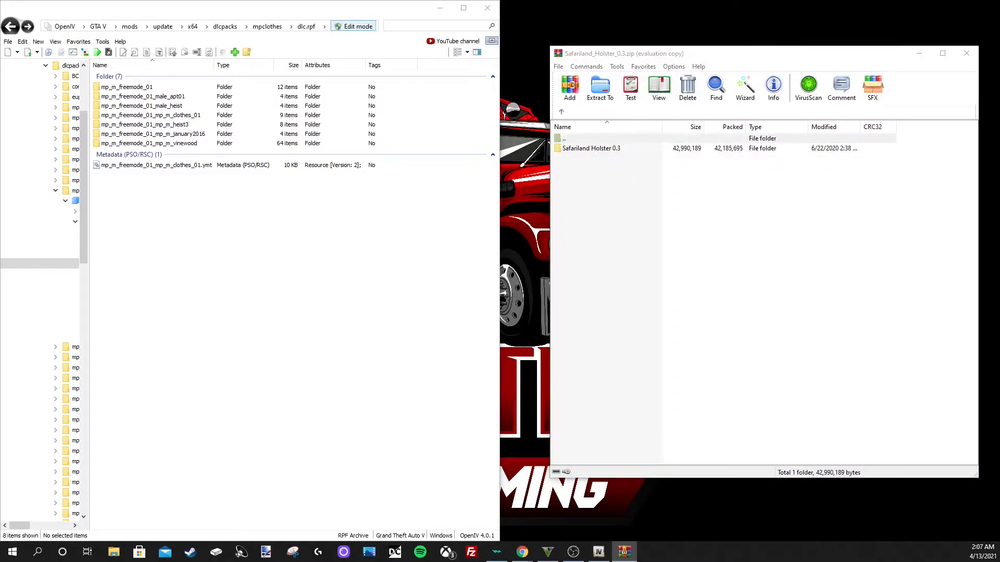
double_click(596, 149)
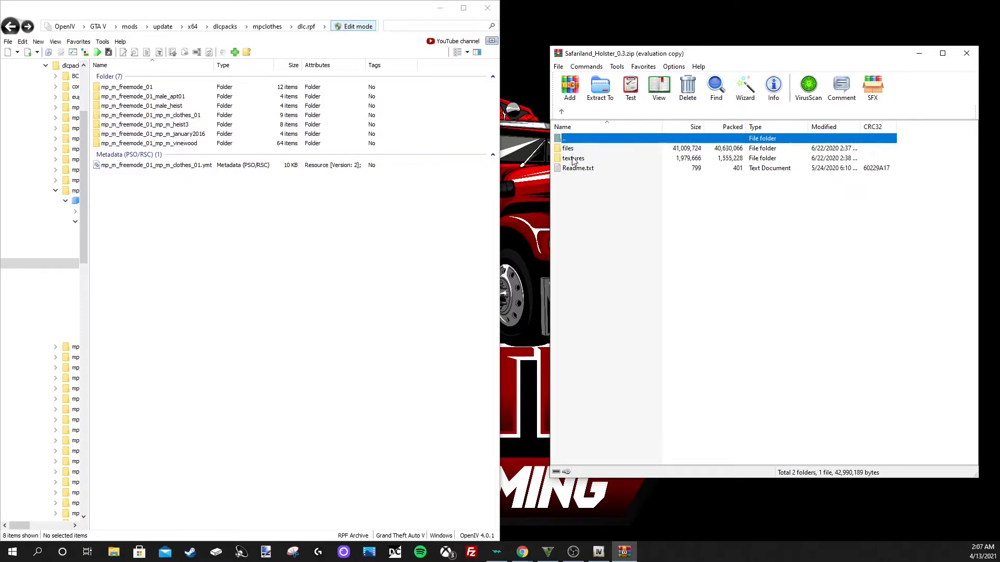
- Check the archive's textures folder and the with Taser Leg Holster folder inside files
double_click(573, 159)
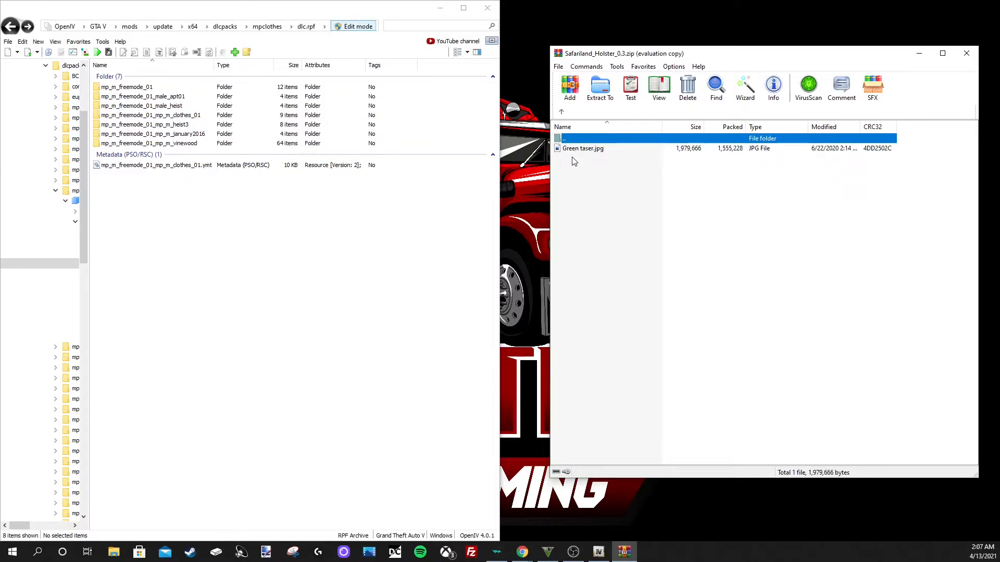
left_click(560, 112)
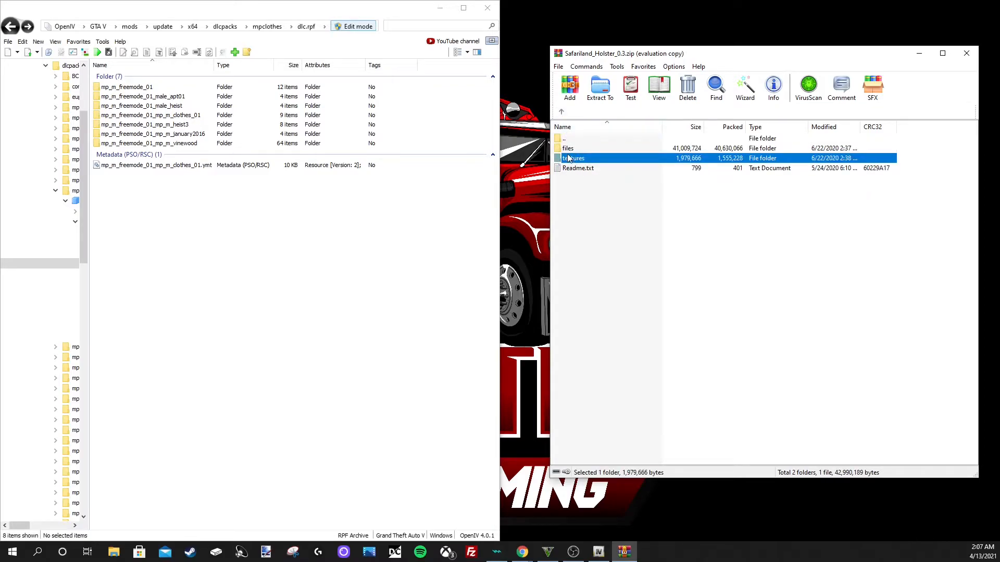
double_click(571, 150)
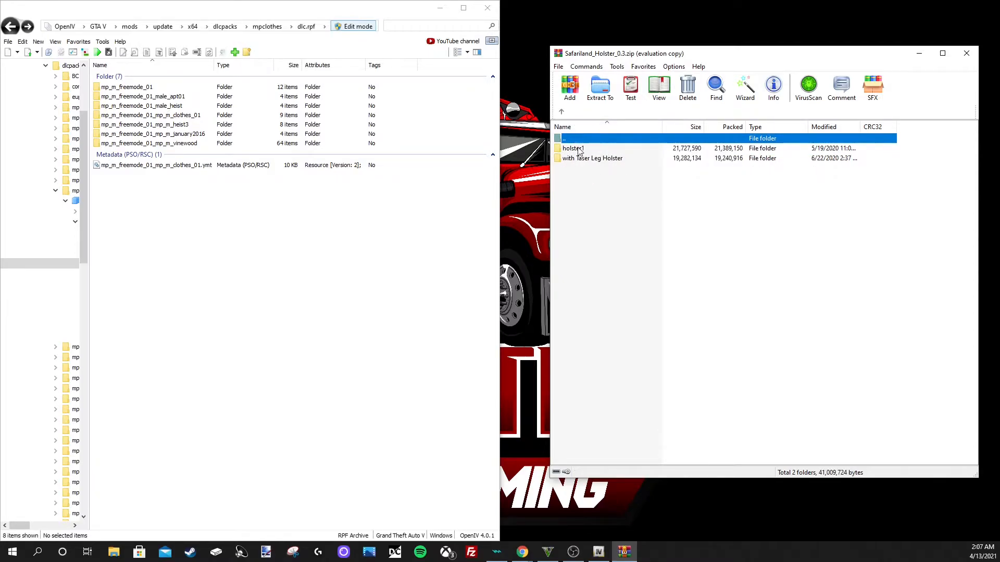
left_click(580, 150)
left_click(585, 159)
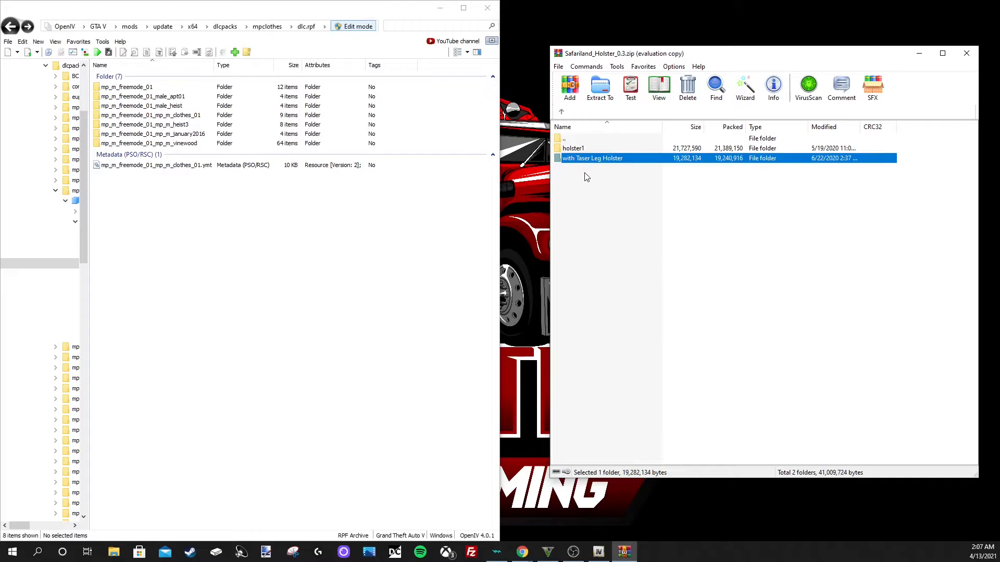
double_click(589, 159)
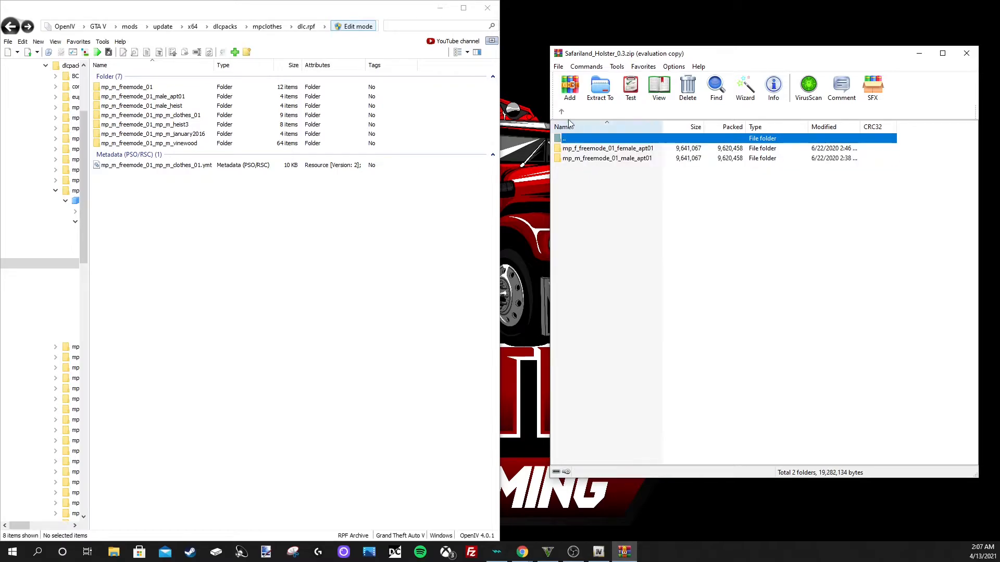
left_click(561, 113)
- Check the contents of mp_f_freemode_01 and mp_m_freemode_01 inside the archive's holster1 folder
double_click(578, 149)
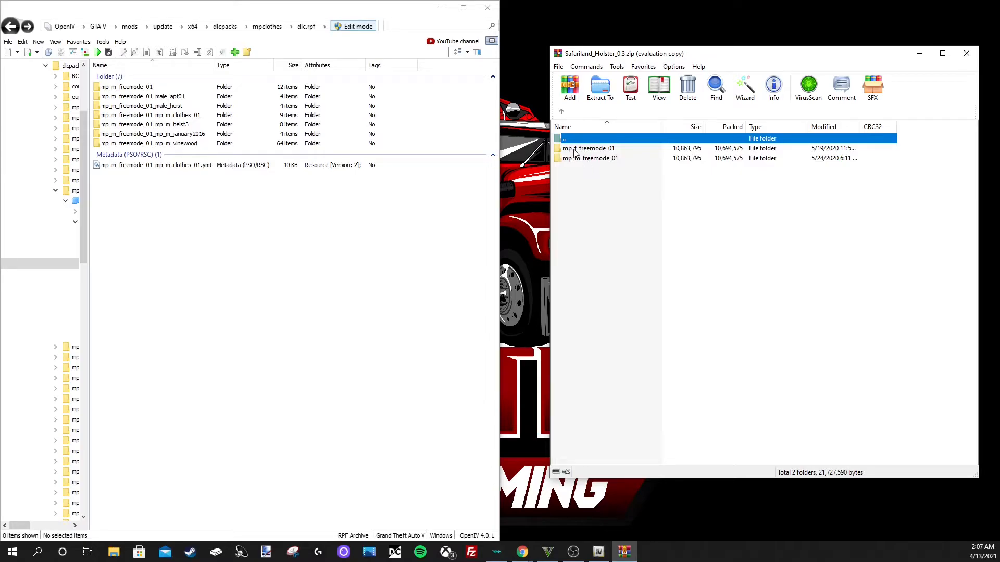
double_click(615, 149)
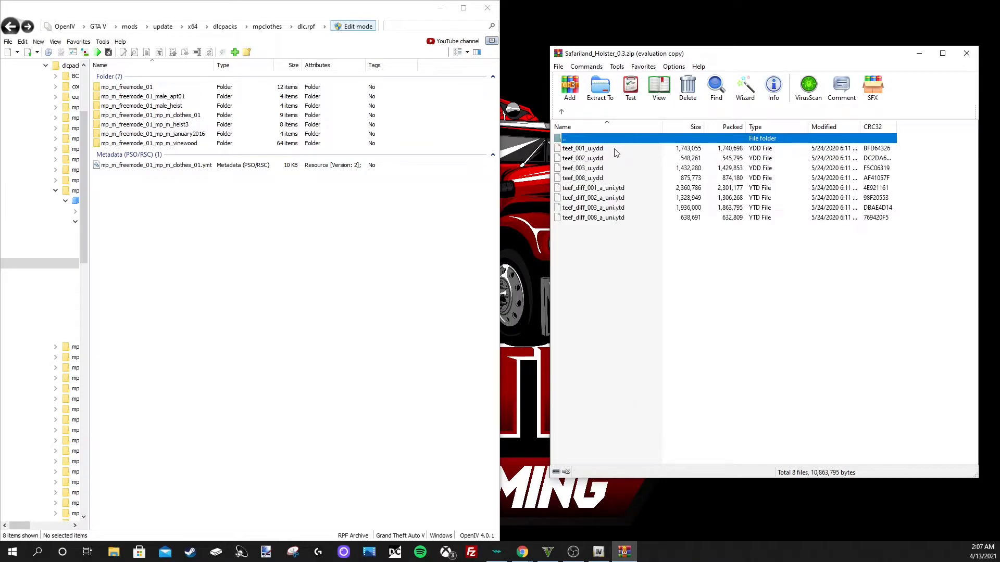
left_click(562, 112)
double_click(586, 160)
left_click(561, 113)
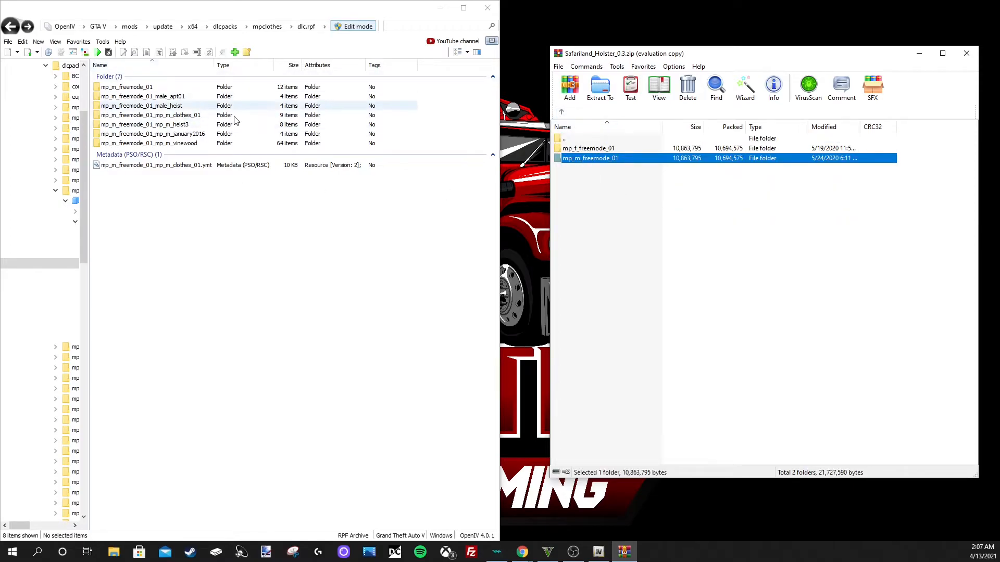
- Look inside mpclothes_female.rpf, then go back and reopen mpclothes_male.rpf in dlc.rpf
left_click(11, 26)
double_click(129, 87)
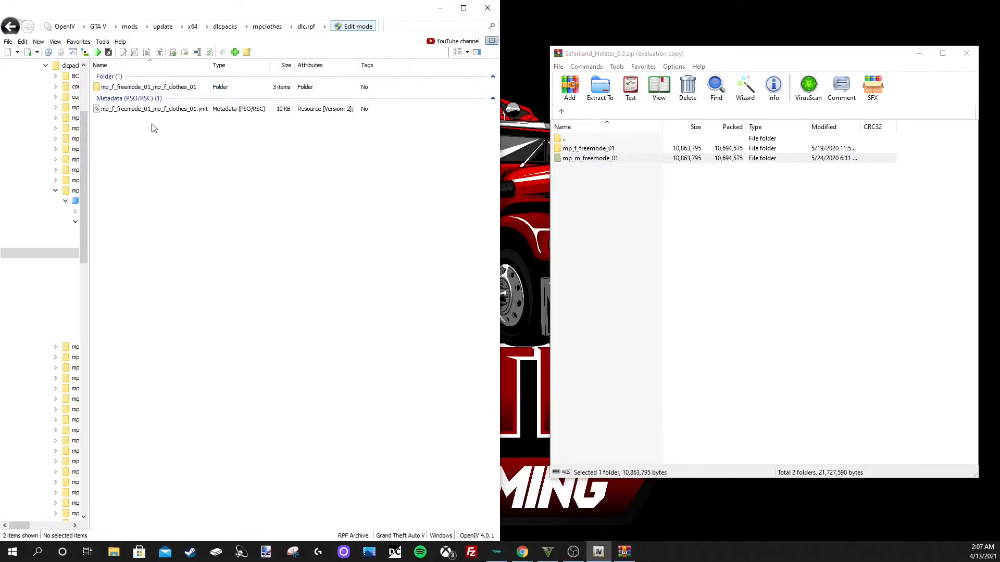
left_click(11, 26)
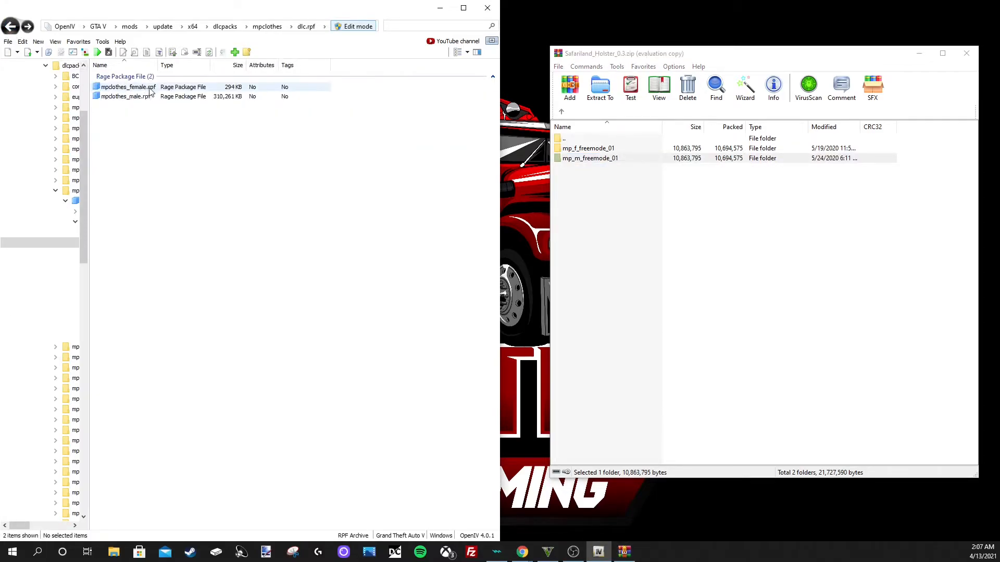
left_click(136, 103)
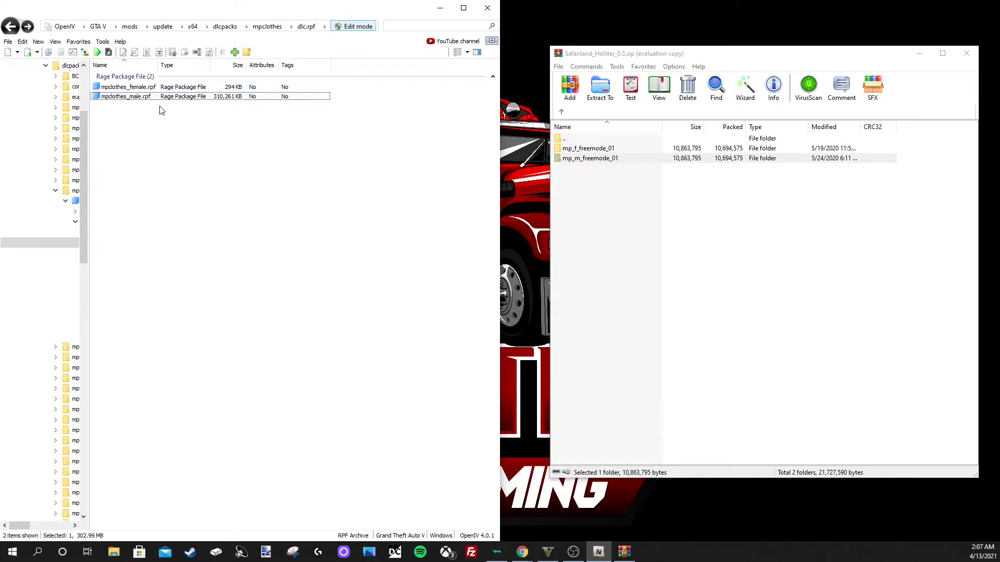
double_click(151, 101)
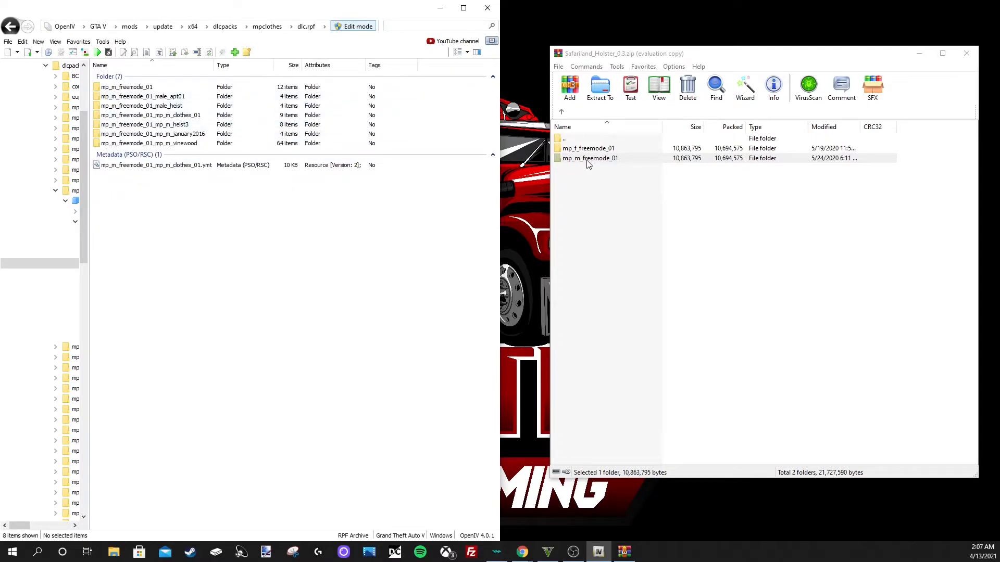
- Open mp_m_freemode_01 in both mpclothes_male.rpf and the holster1 archive folder to compare their files
left_click(588, 159)
left_click(637, 161)
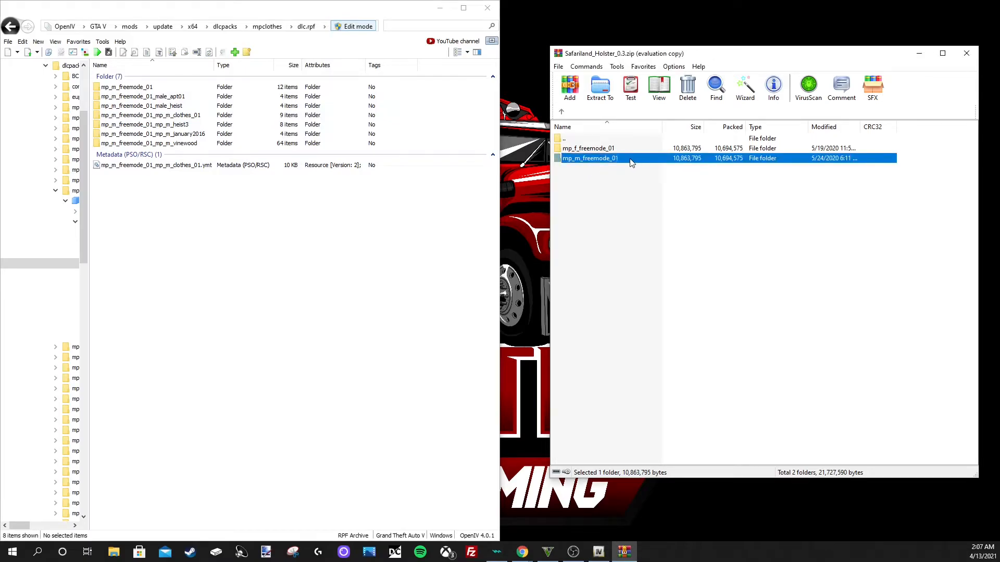
left_click_drag(602, 163, 629, 168)
double_click(149, 88)
double_click(615, 158)
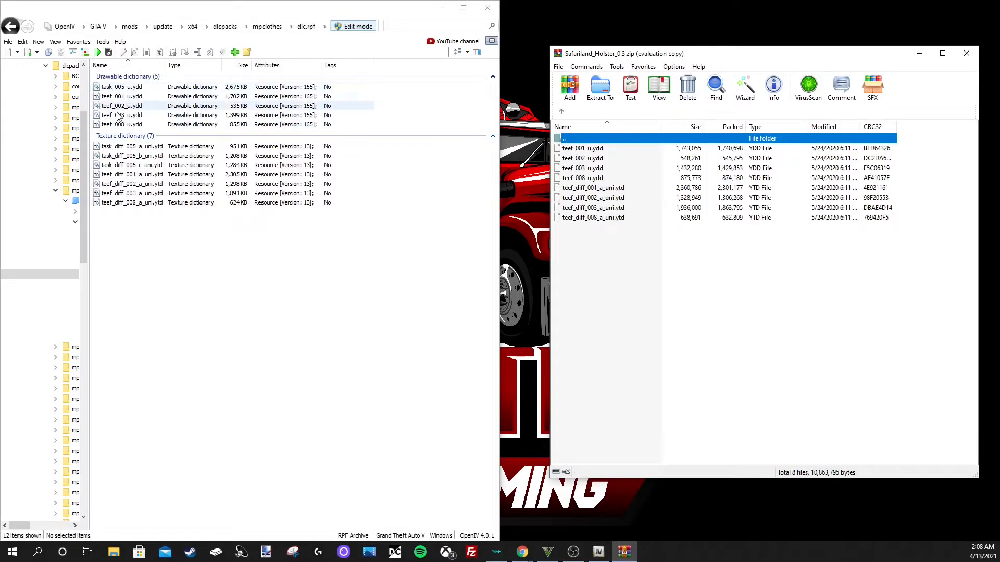
- Inspect the leg holster model teef_001_u.ydd in mp_m_freemode_01 from several angles and close its preview
double_click(120, 97)
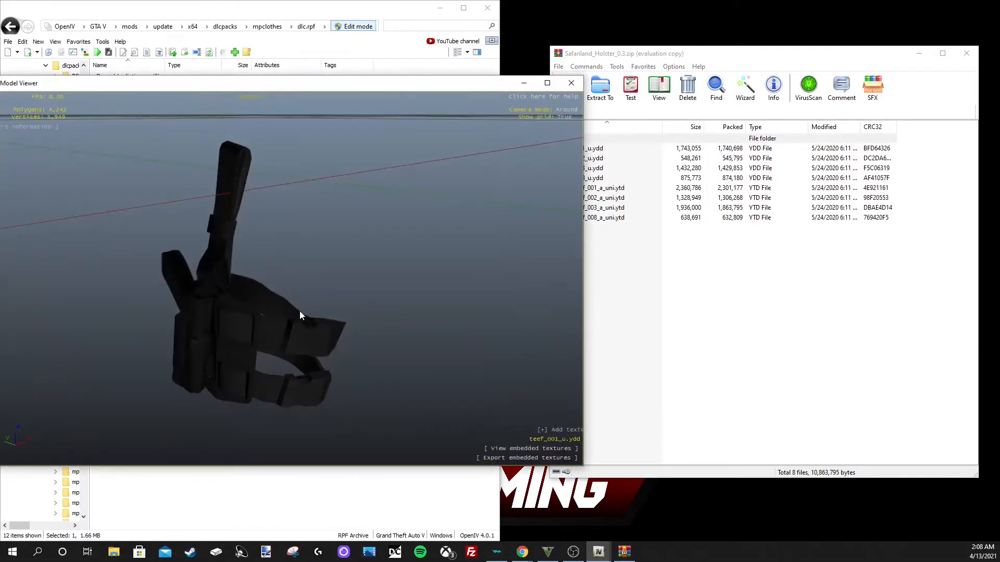
mouse_move(300, 314)
left_mouse_down()
mouse_move(205, 335)
mouse_move(341, 281)
mouse_move(263, 326)
mouse_move(301, 297)
left_mouse_up()
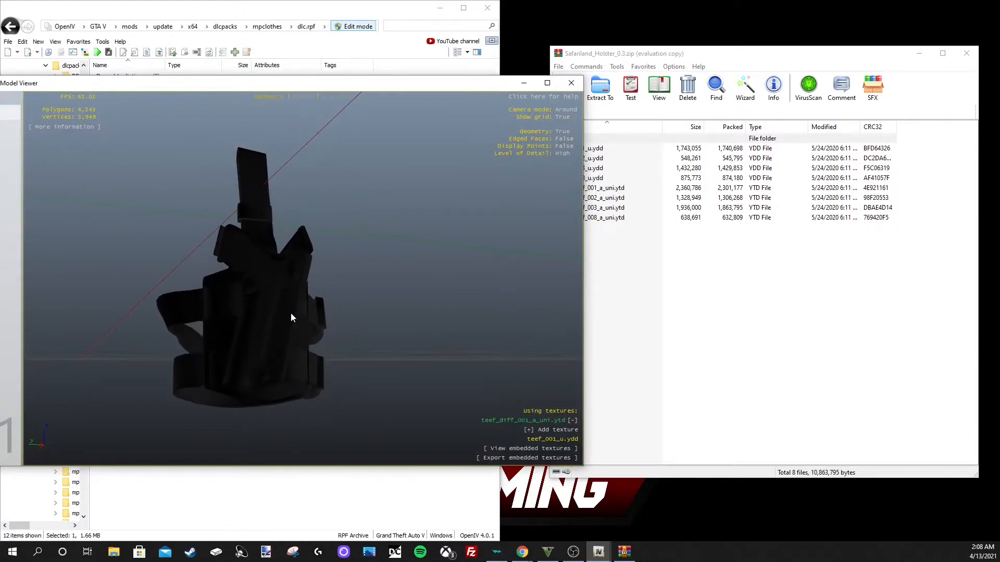
left_click_drag(259, 383, 278, 307)
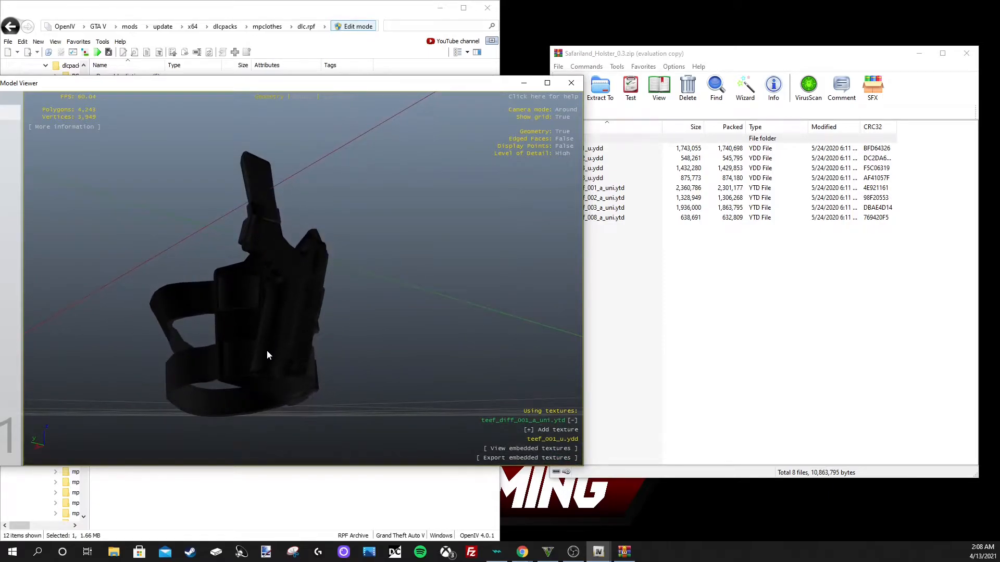
left_click_drag(264, 353, 251, 323)
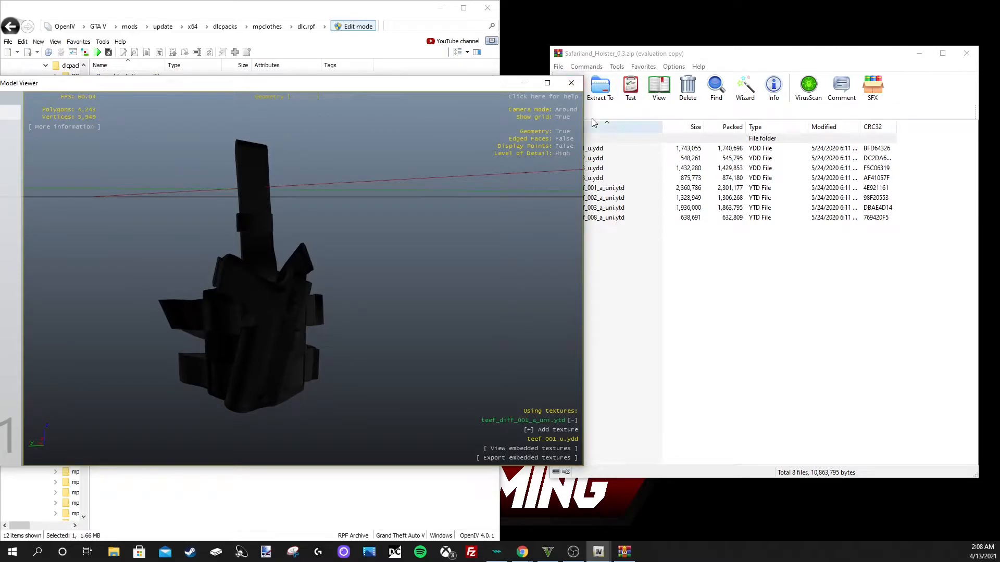
left_click_drag(308, 328, 371, 338)
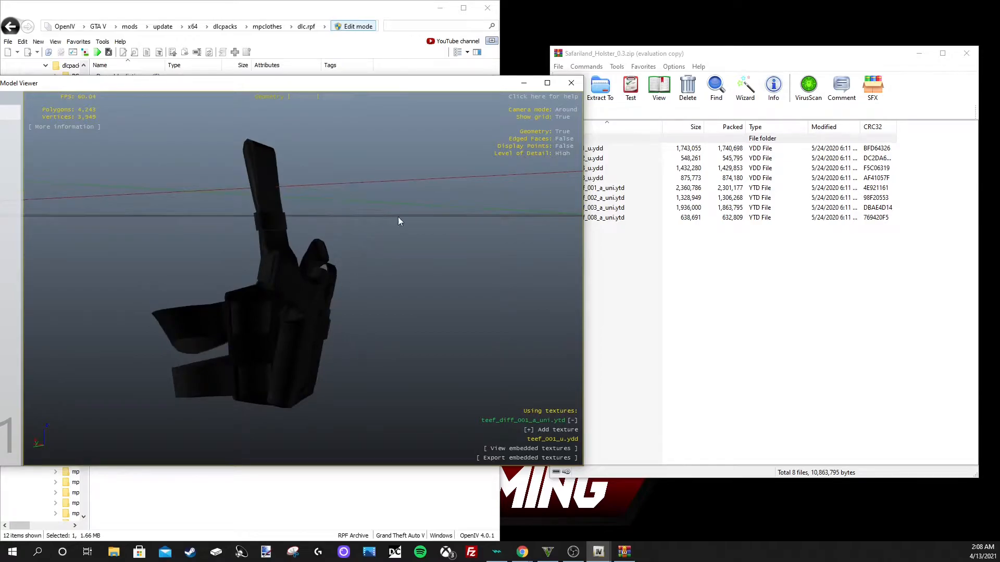
left_click(571, 82)
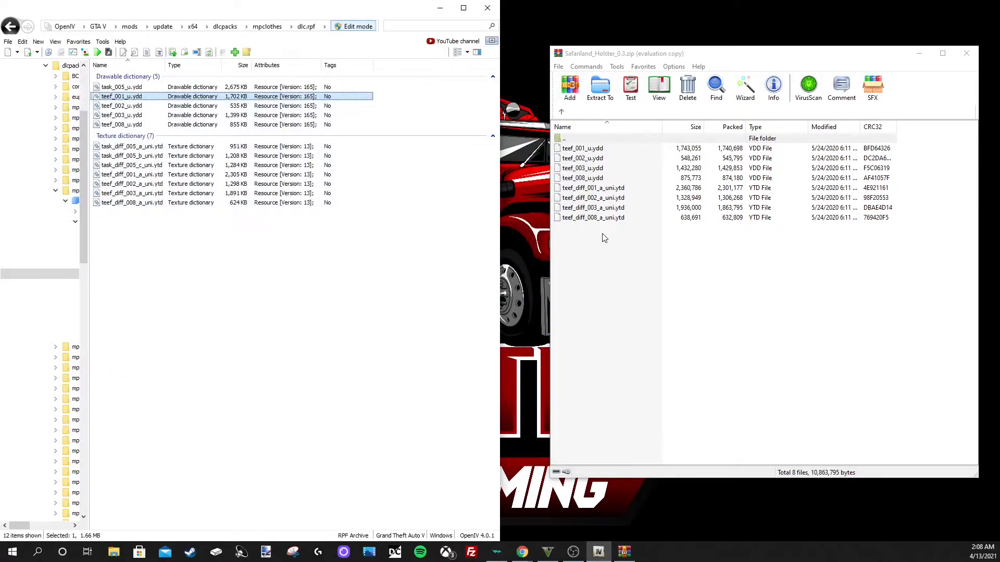
- Return to the male package's folder list and the archive's holster1 folder list, putting the OpenIV window back in place
left_click_drag(4, 32, 8, 29)
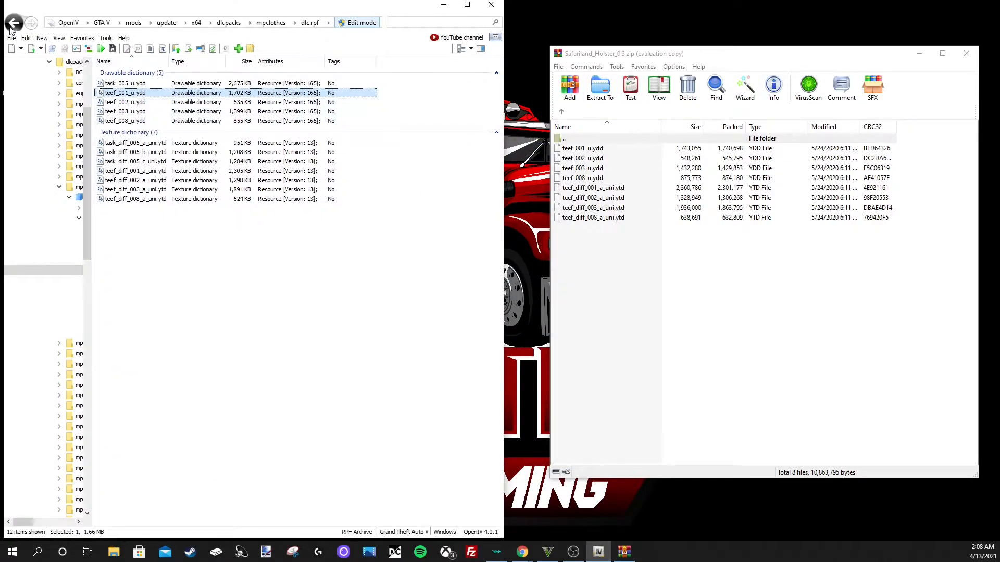
left_click(14, 23)
left_click_drag(138, 5, 1, 6)
left_click(625, 208)
left_click(586, 158)
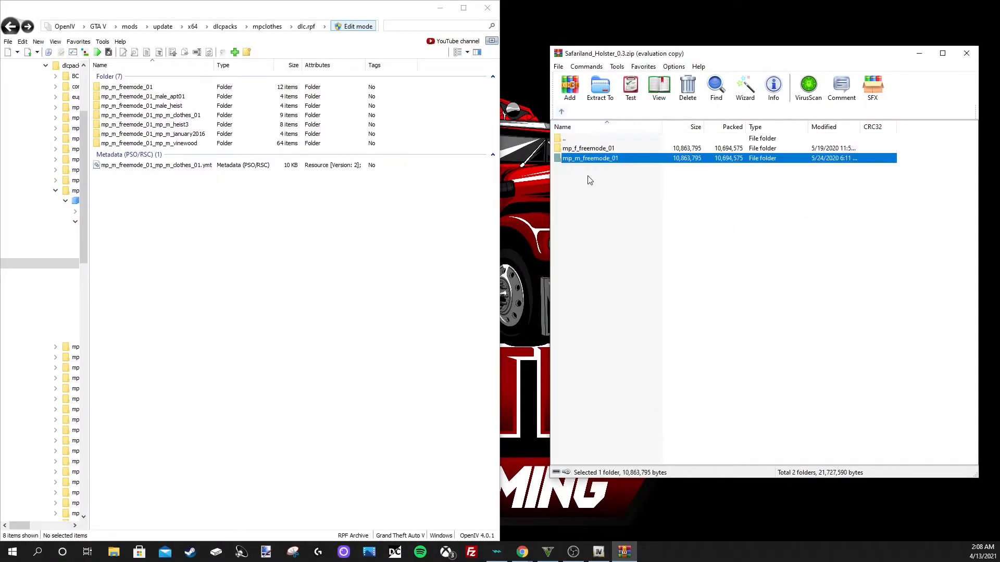
- Locate mp_m_freemode_01_male_apt01 in the archive's with Taser Leg Holster folder and open the matching folder in mpclothes_male.rpf
left_click(561, 112)
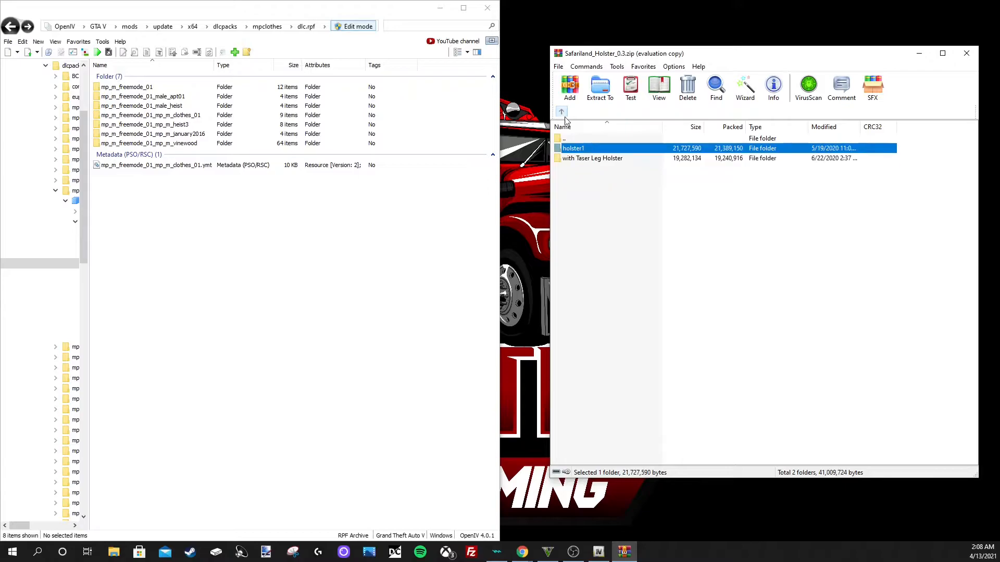
double_click(590, 161)
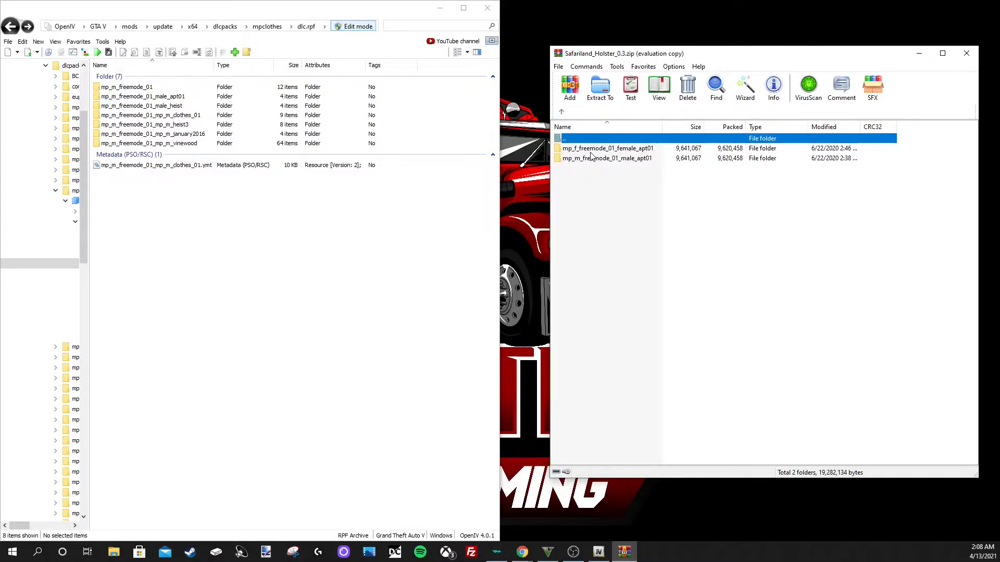
left_click(596, 161)
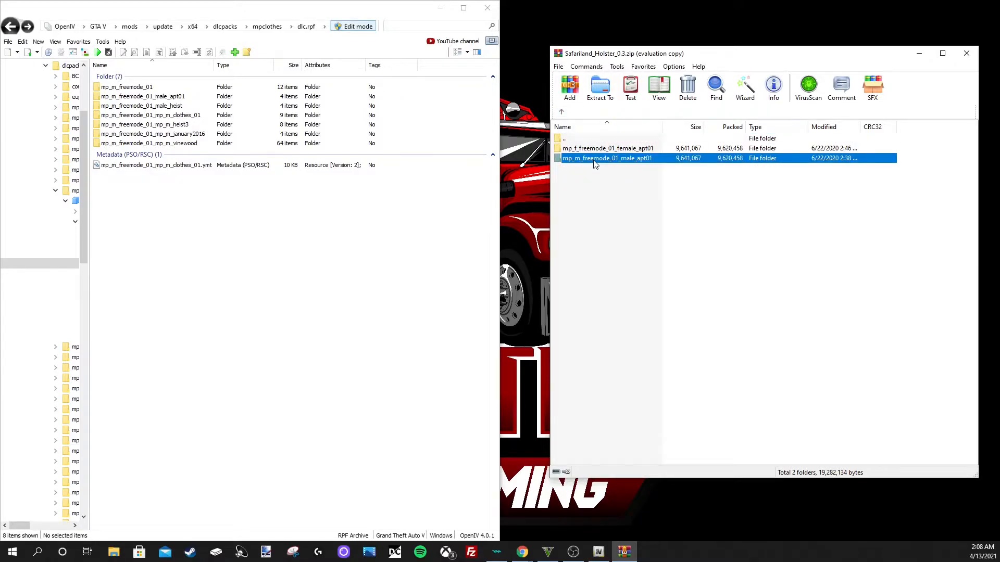
left_click_drag(596, 164, 225, 278)
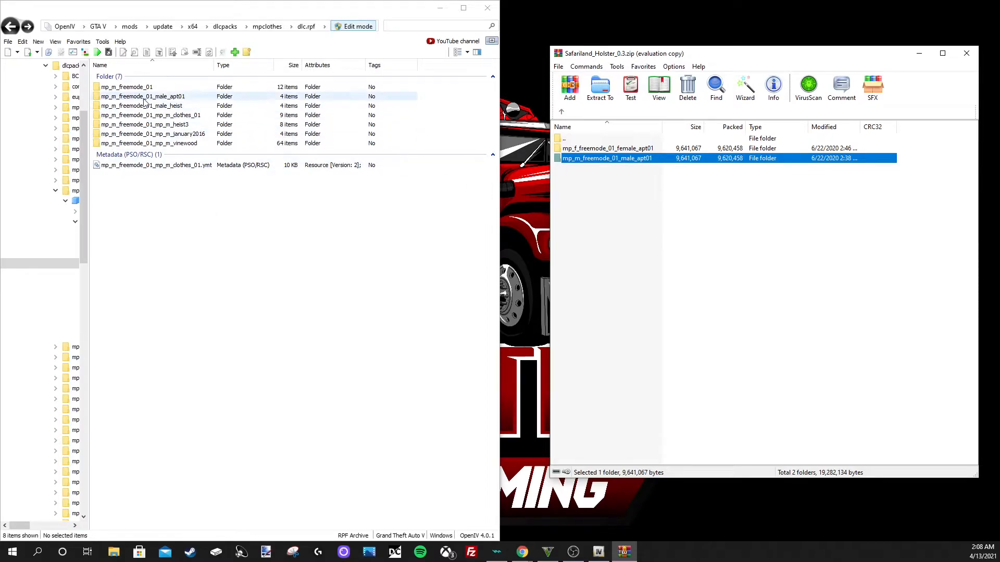
double_click(127, 97)
- Inspect the taser leg holster model teef_001_u.ydd in mp_m_freemode_01_male_apt01 from several angles and close its preview
double_click(121, 88)
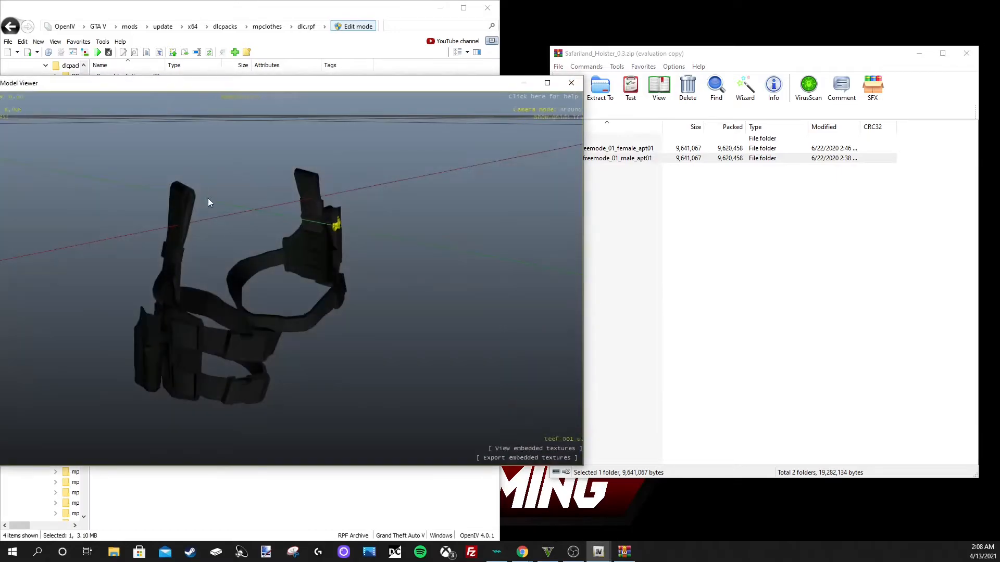
left_click_drag(208, 202, 194, 291)
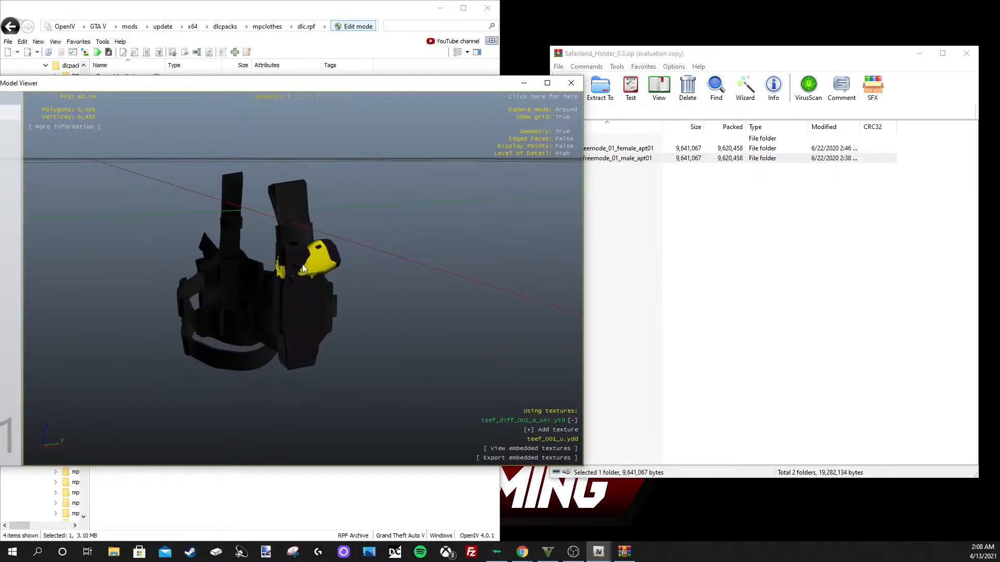
left_click_drag(243, 332, 314, 327)
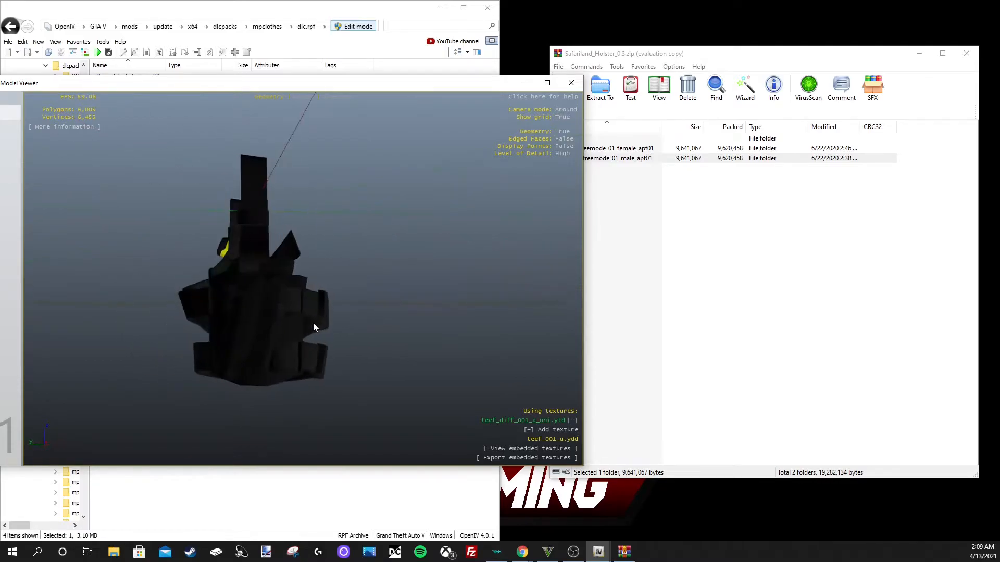
left_click(572, 82)
- Inspect the holster model teef_002_u.ydd in mp_m_freemode_01_male_apt01 from several angles and close its preview
double_click(133, 97)
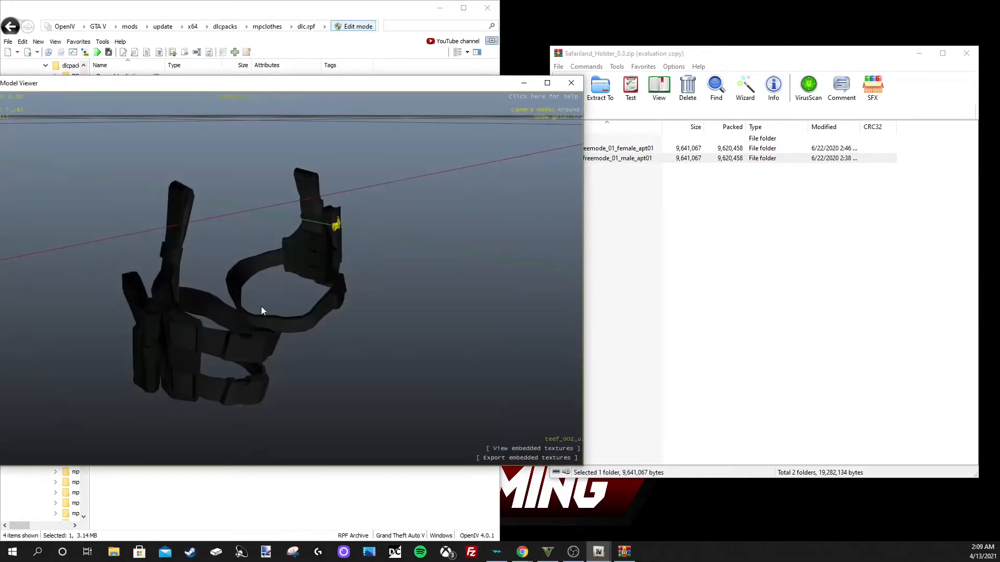
left_click_drag(261, 306, 317, 293)
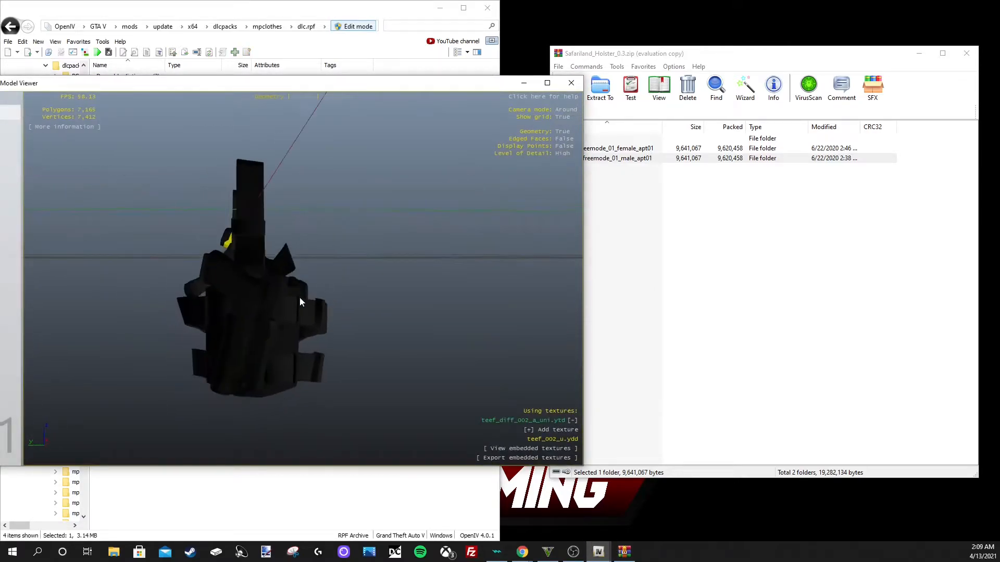
left_click_drag(223, 290, 429, 323)
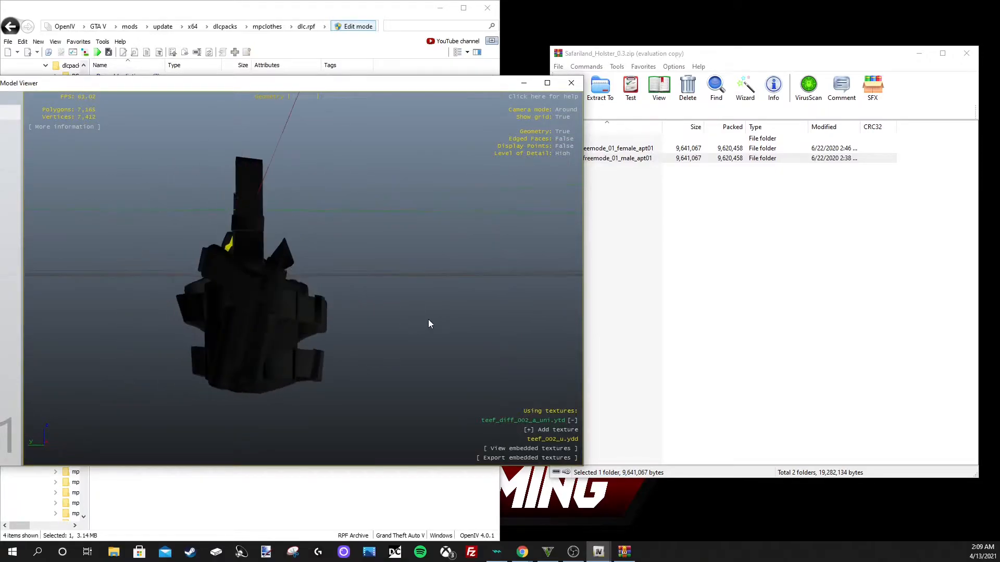
left_click(573, 87)
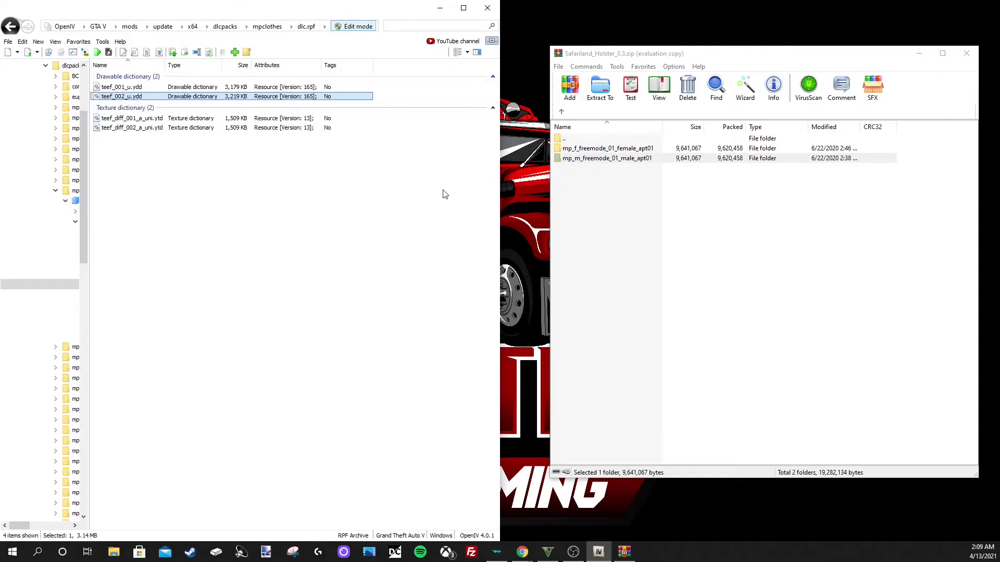
- Return to the male package's folder list, close the Safariland archive, and show the Textures folder of EUP_VEST_EARPIECE_1.1.zip
left_click(11, 26)
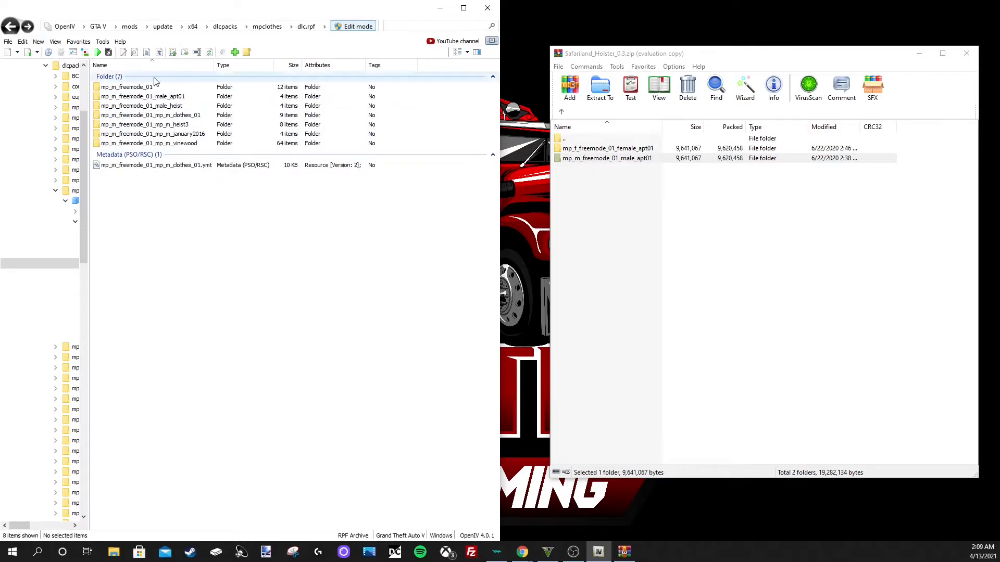
left_click(966, 53)
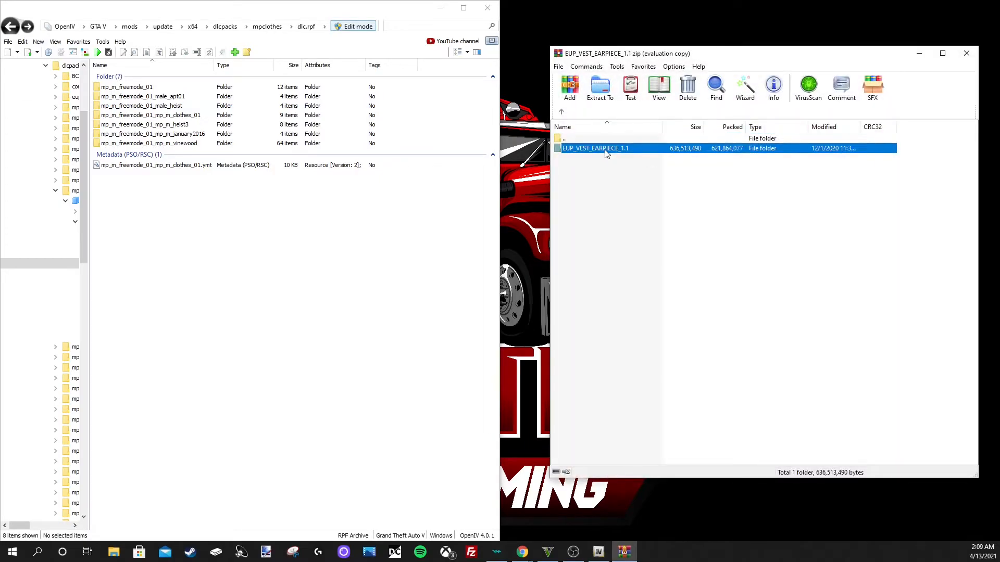
double_click(599, 141)
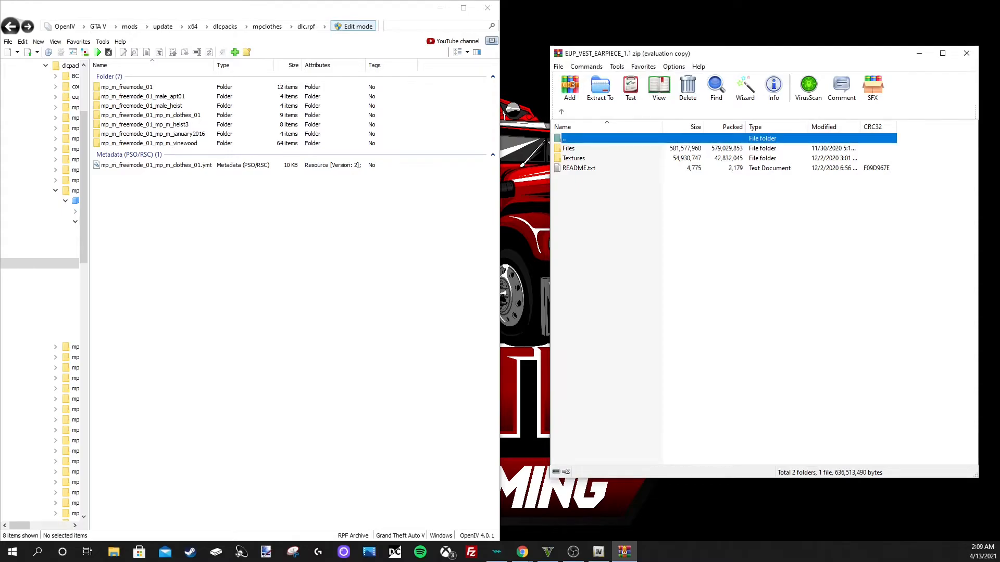
double_click(578, 158)
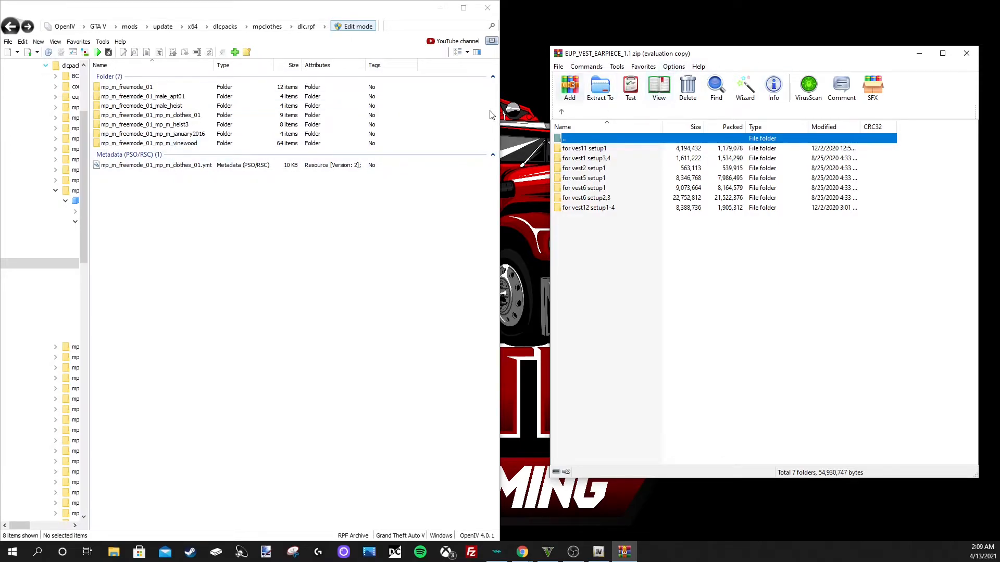
- Open mp_m_freemode_01_mp_m_vinewood from the archive's Files/vest1/setup4 size1(normal), and its matching folder in the male package
left_click(562, 114)
double_click(576, 148)
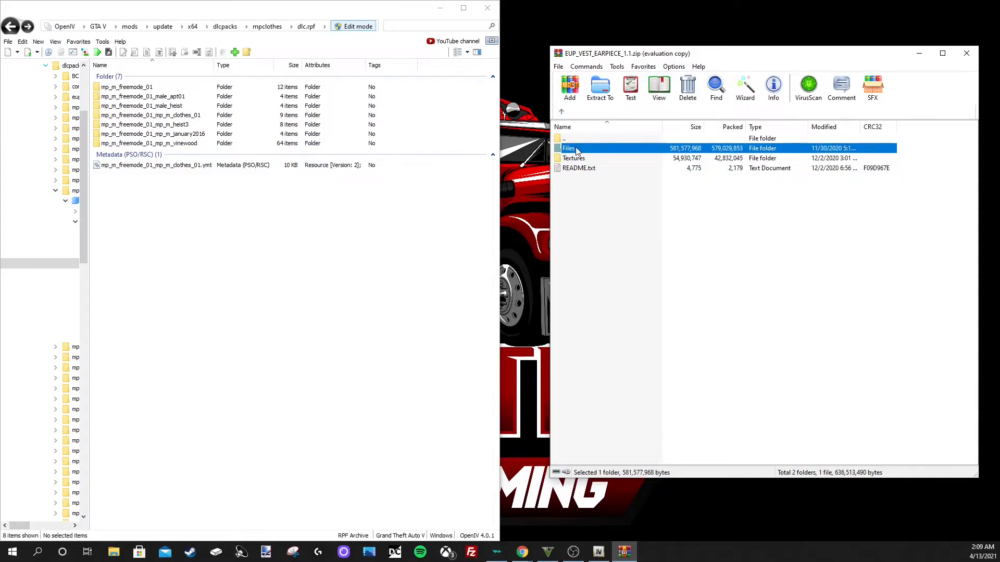
left_click(576, 178)
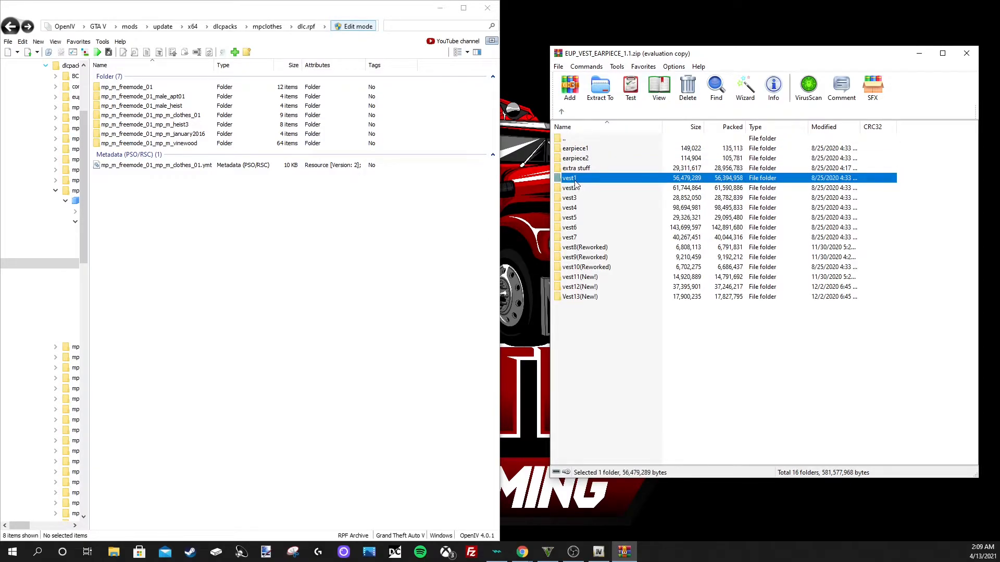
double_click(576, 181)
left_click(577, 168)
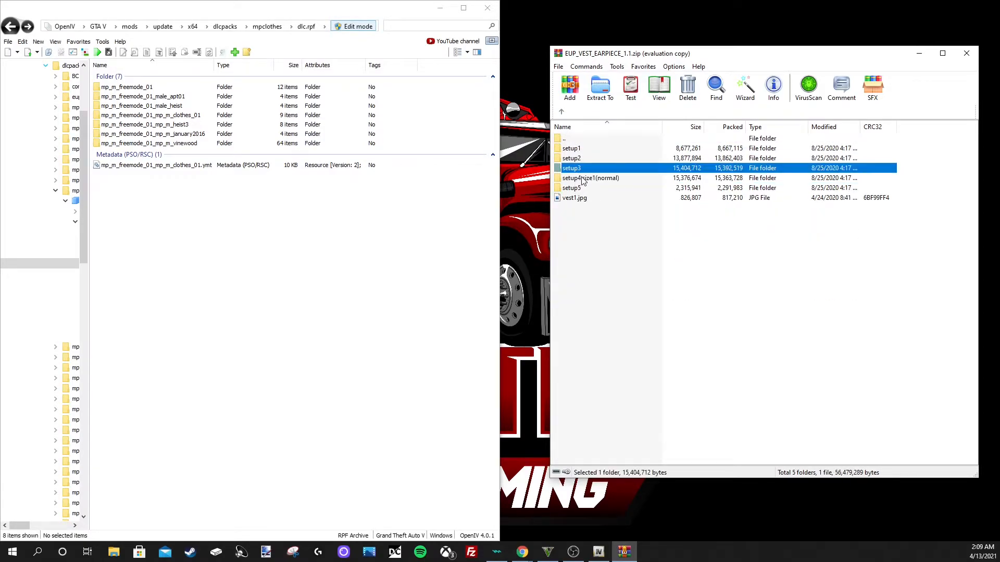
left_click(582, 179)
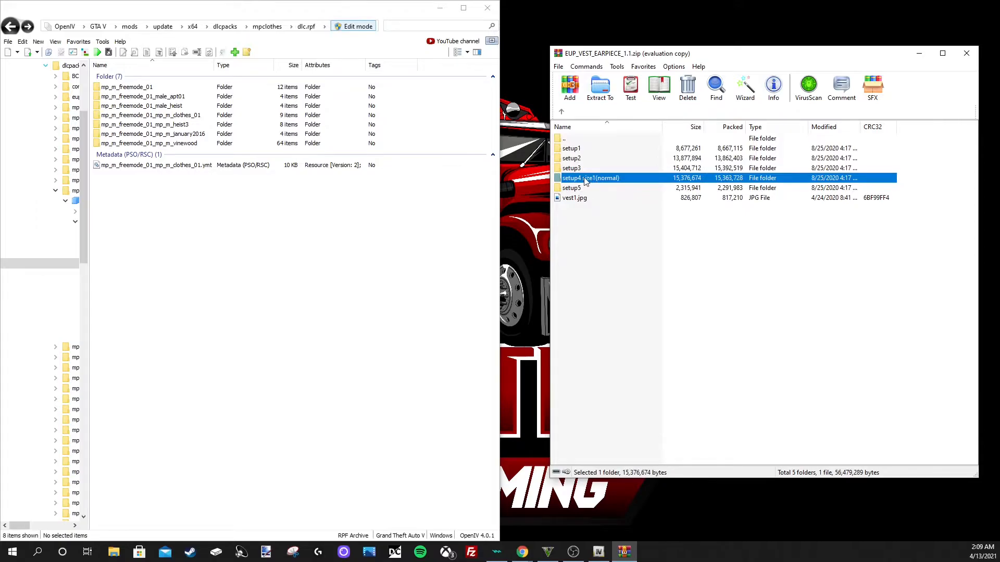
double_click(584, 181)
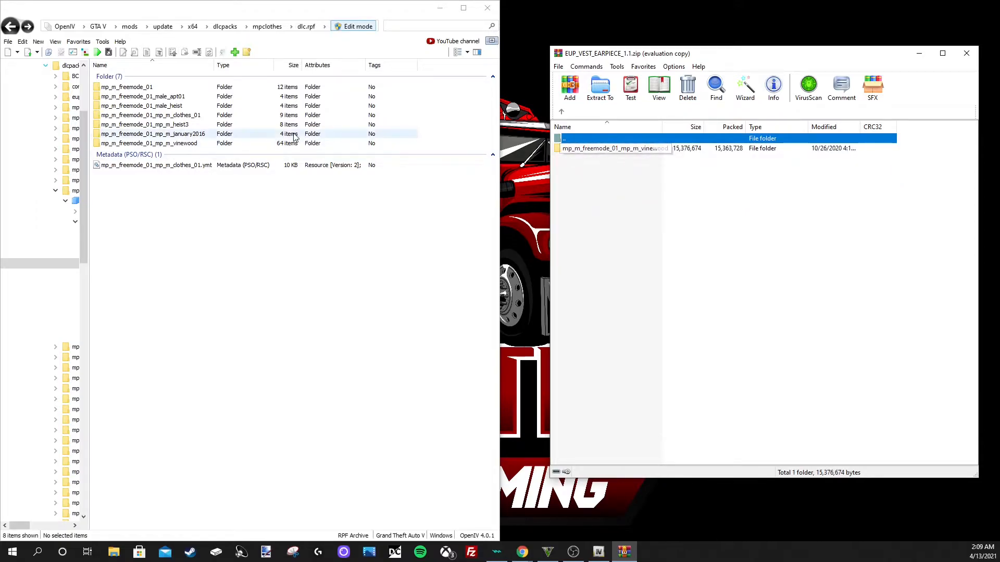
double_click(197, 145)
double_click(631, 150)
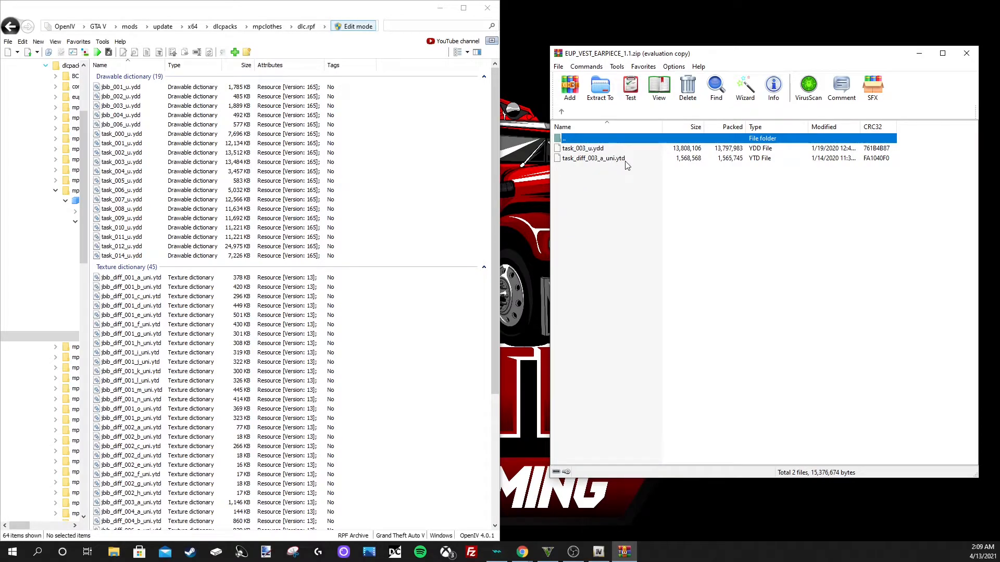
- Open the male package's task_diff_003_a_uni.ytd in the texture editor and place the editor beside the archive window
left_click(386, 340)
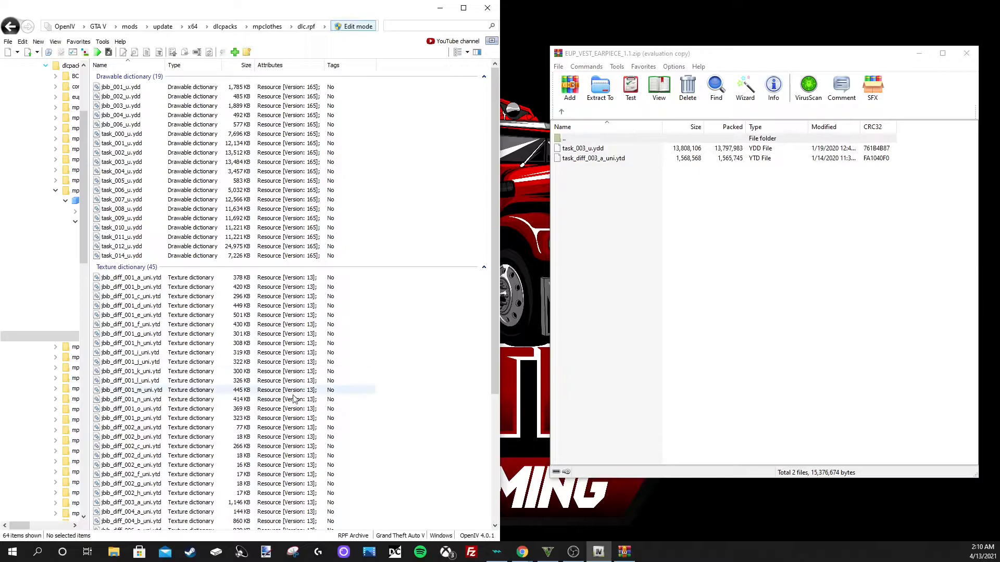
scroll(252, 398, "down", 2)
scroll(252, 398, "down", 5)
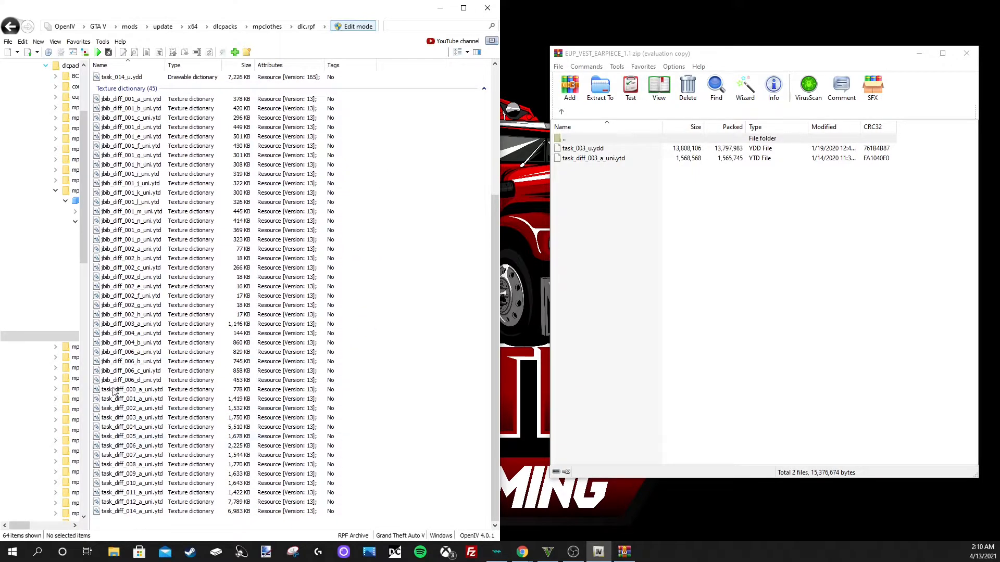
double_click(125, 419)
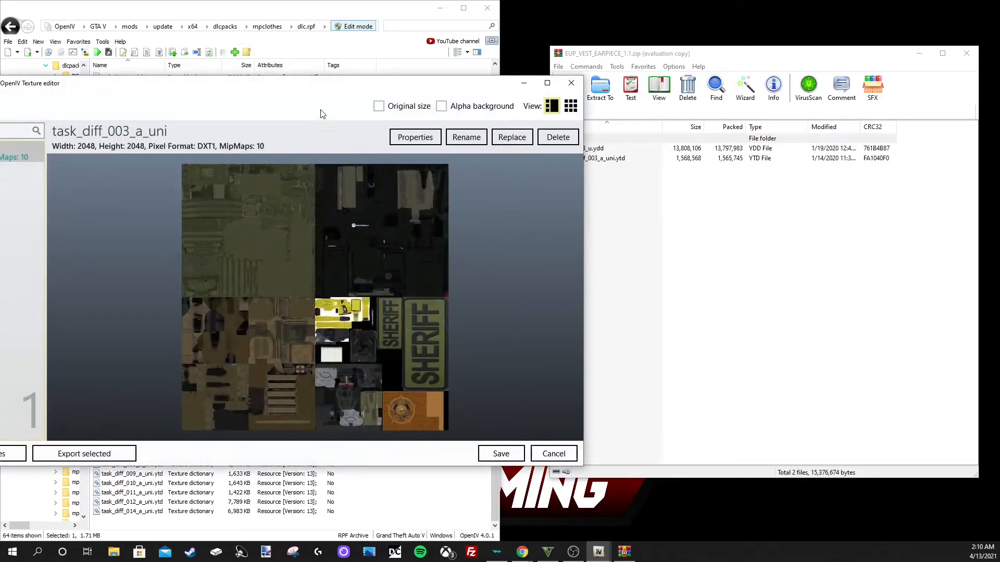
left_click_drag(219, 95, 78, 146)
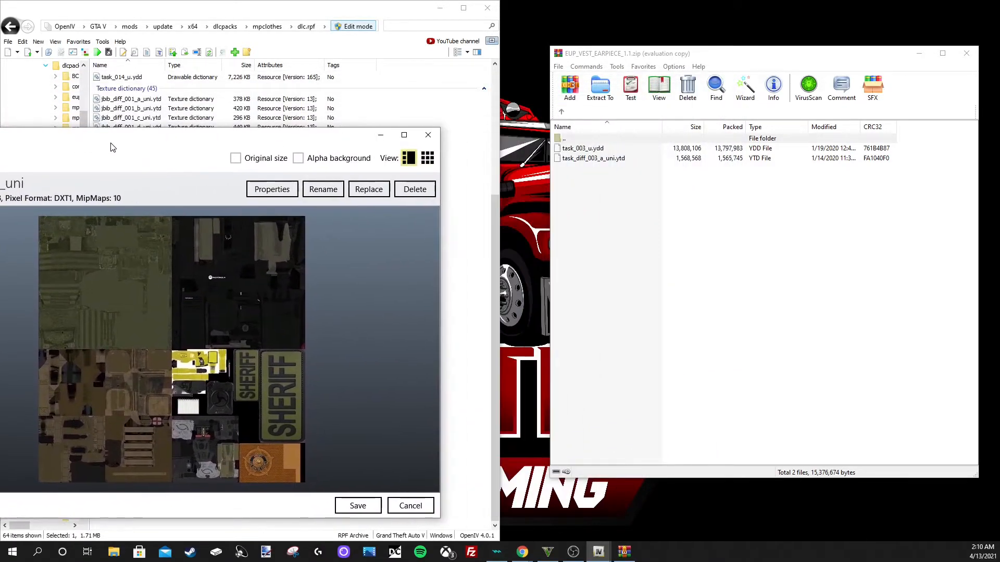
- Go back up in the EUP vest archive and open the for vest1 setup3,4 folder under Textures
left_click(562, 112)
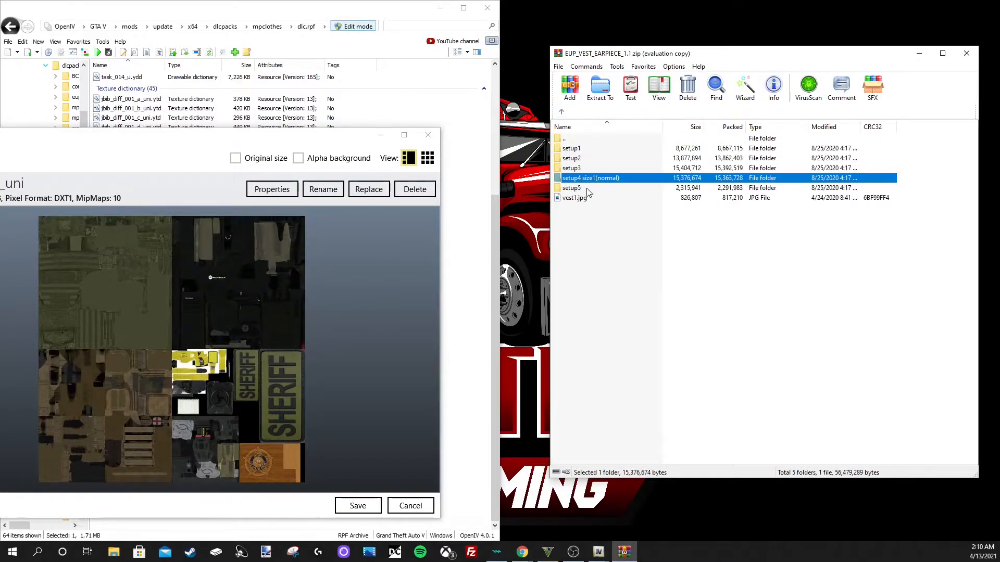
left_click(561, 111)
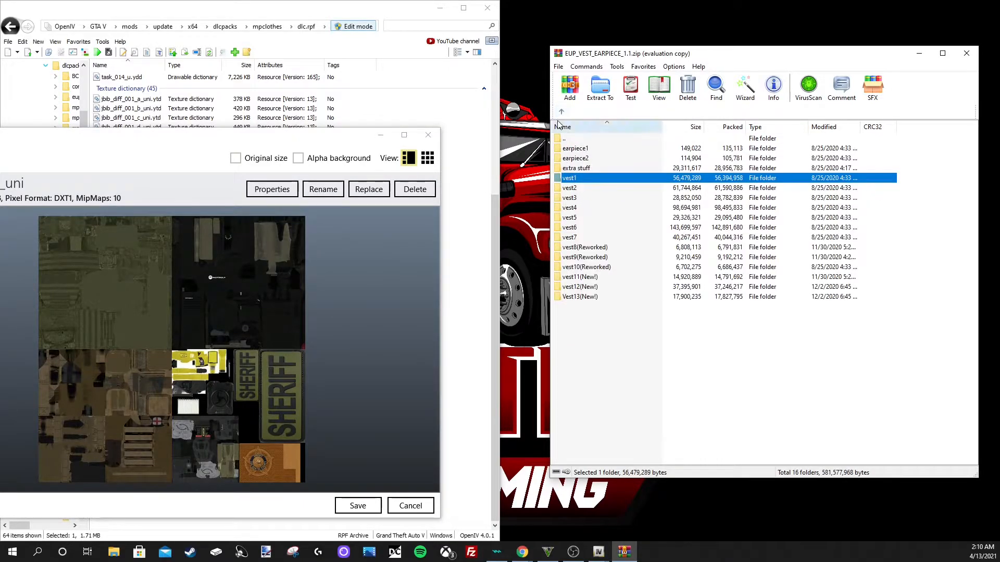
left_click(561, 112)
double_click(575, 158)
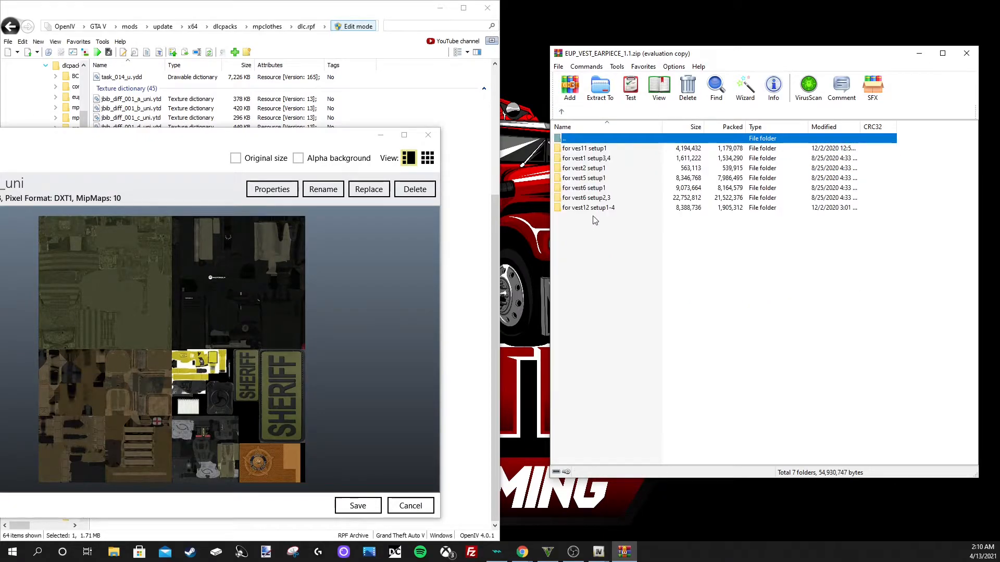
double_click(578, 159)
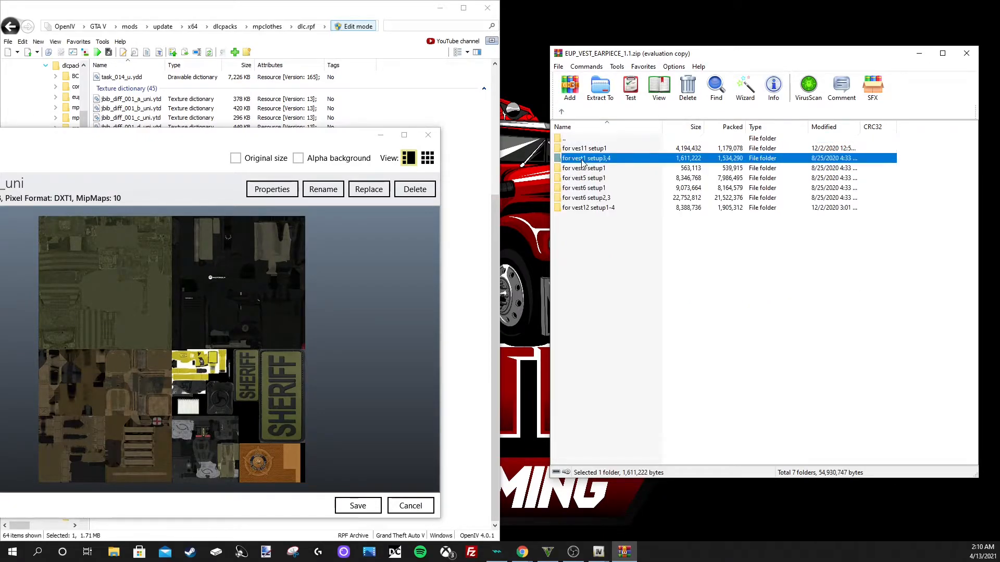
double_click(566, 139)
double_click(578, 158)
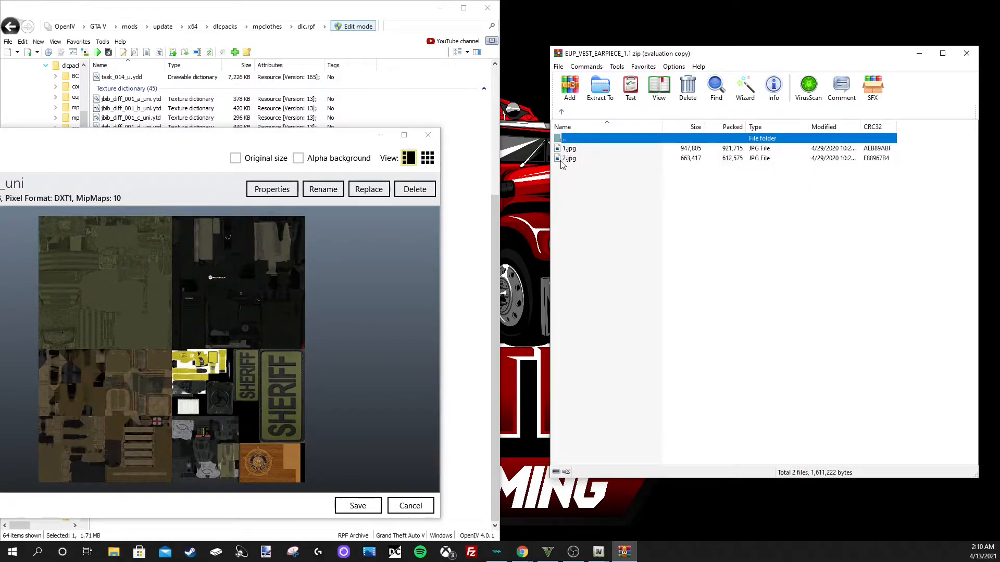
- View the vest textures 2.jpg and 1.jpg to compare them with task_diff_003_a_uni, closing each image
double_click(568, 161)
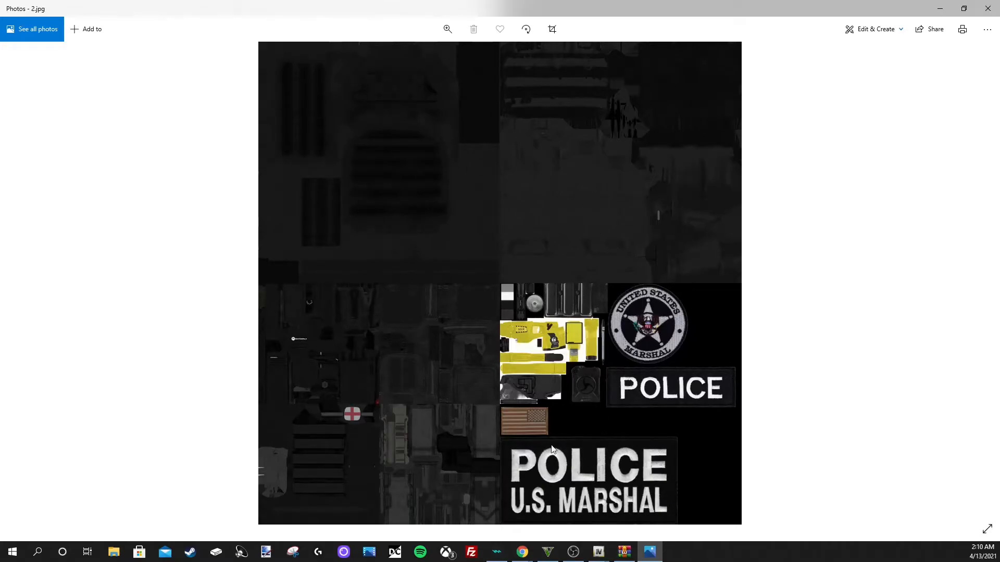
left_click(987, 9)
double_click(583, 149)
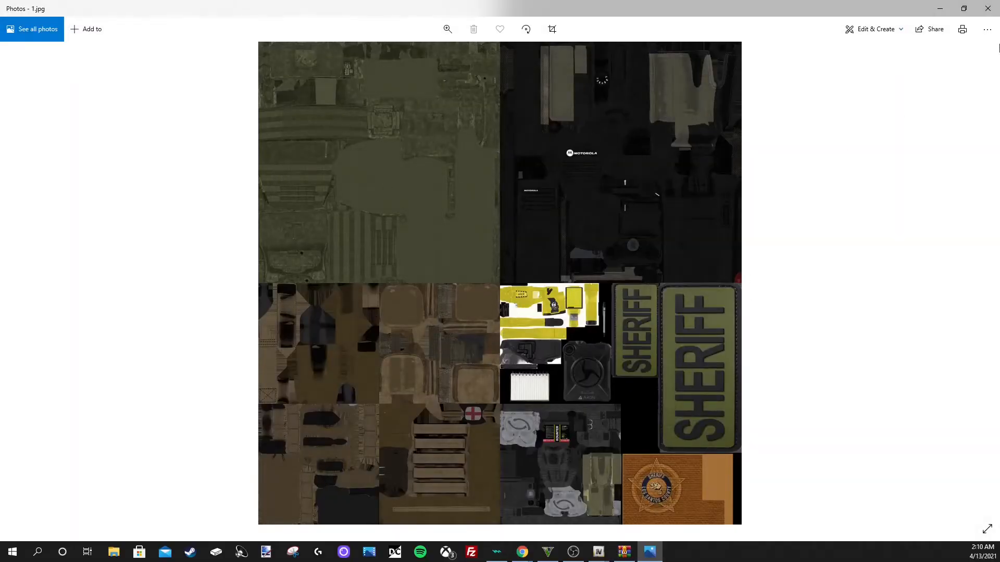
left_click(988, 9)
- Extract 1.jpg from the archive to the desktop and minimize the archive window
left_click_drag(636, 54, 737, 59)
left_click_drag(681, 158, 583, 117)
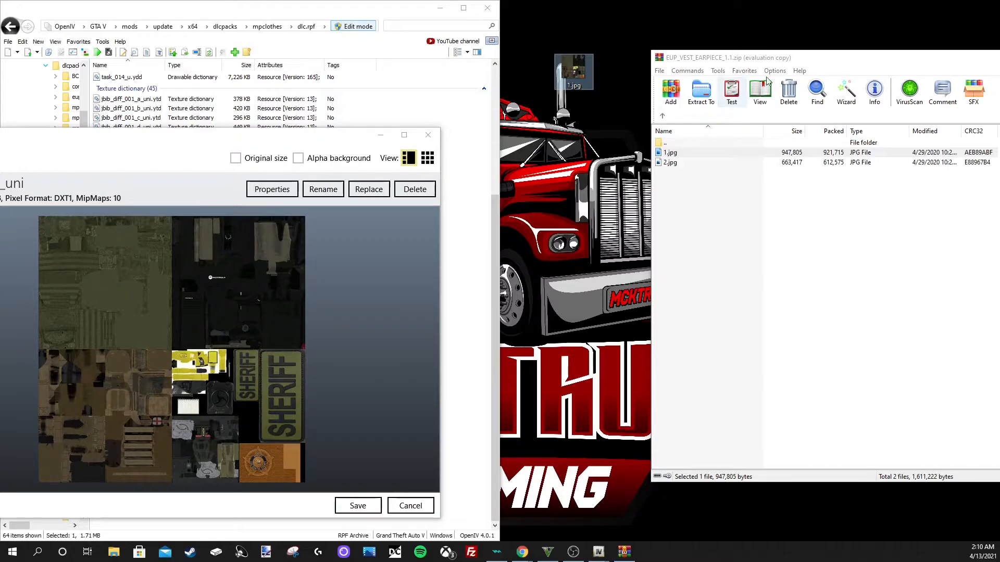
left_click_drag(777, 59, 705, 68)
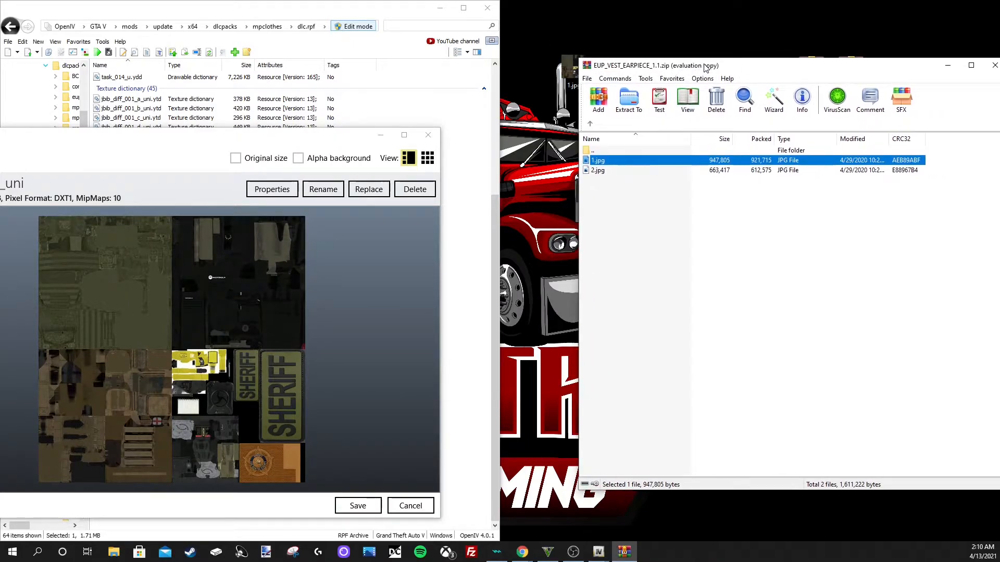
left_click(948, 66)
- Bring the texture editor fully into view and copy the texture's name task_diff_003_a_uni without renaming it
left_click_drag(198, 144, 497, 144)
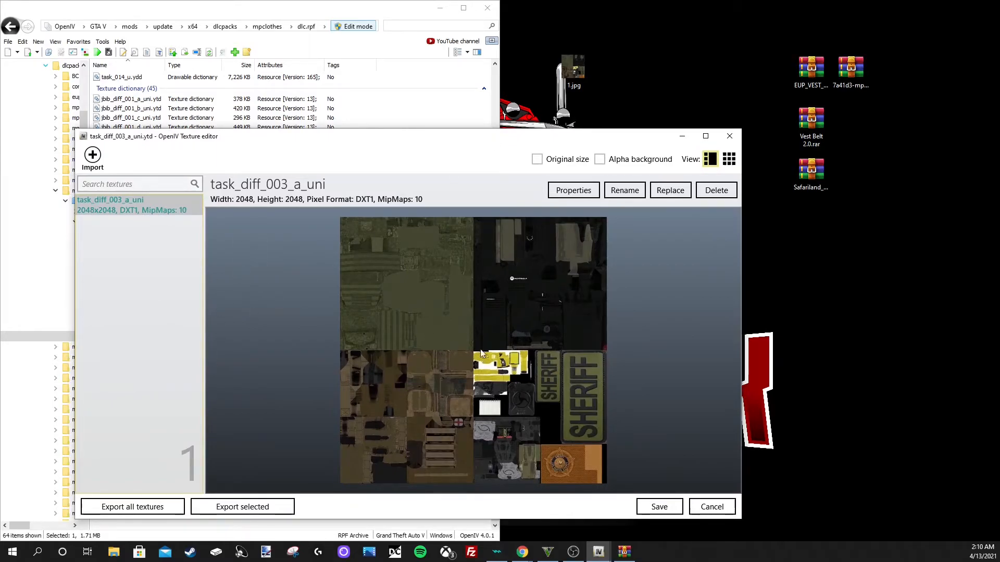
left_click(623, 194)
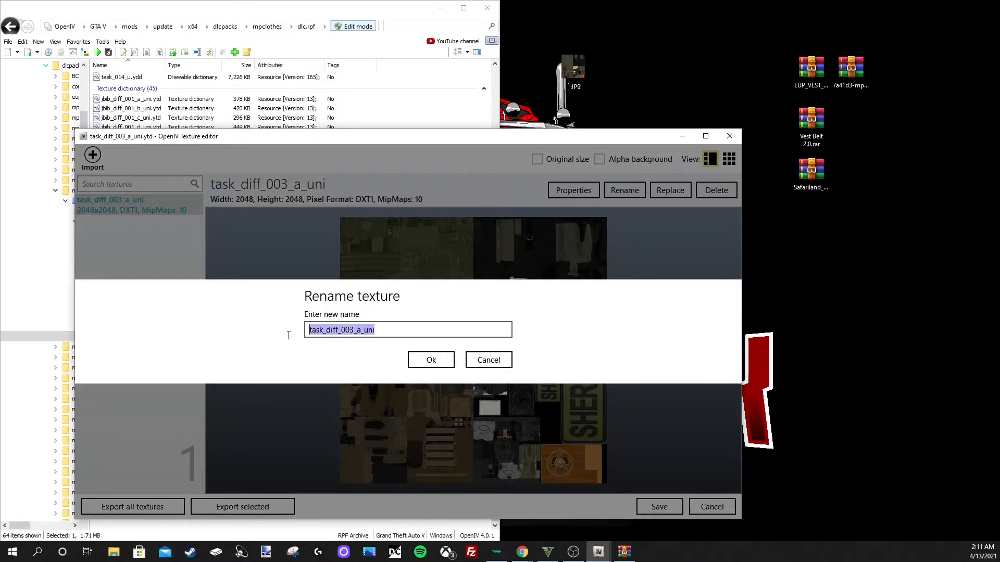
right_click(343, 329)
left_click(360, 380)
left_click(488, 360)
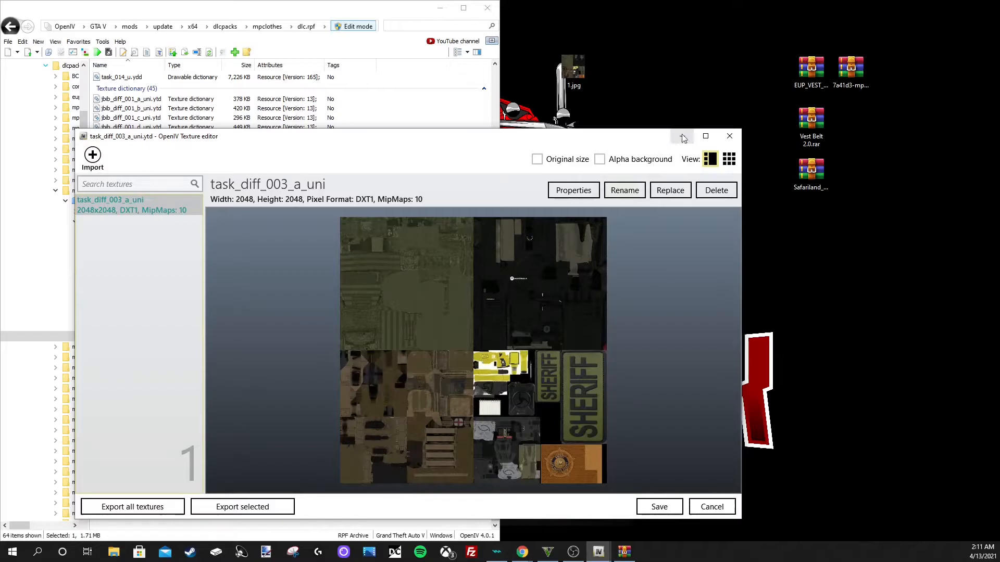
- Move the extracted 1.jpg aside on the desktop and rename it as task_diff_003_a_uni.jpg
left_click(579, 77)
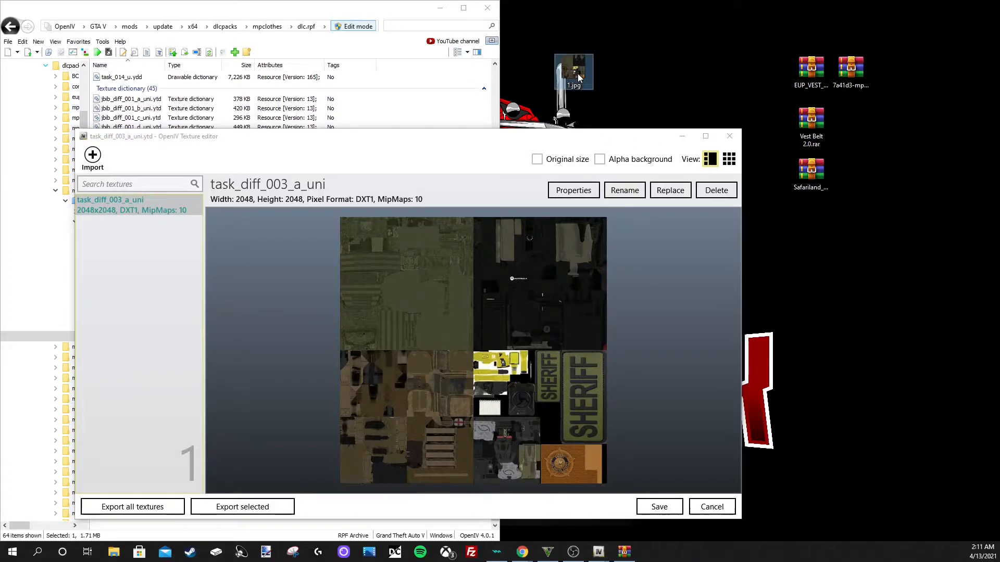
right_click(578, 75)
left_click(560, 99)
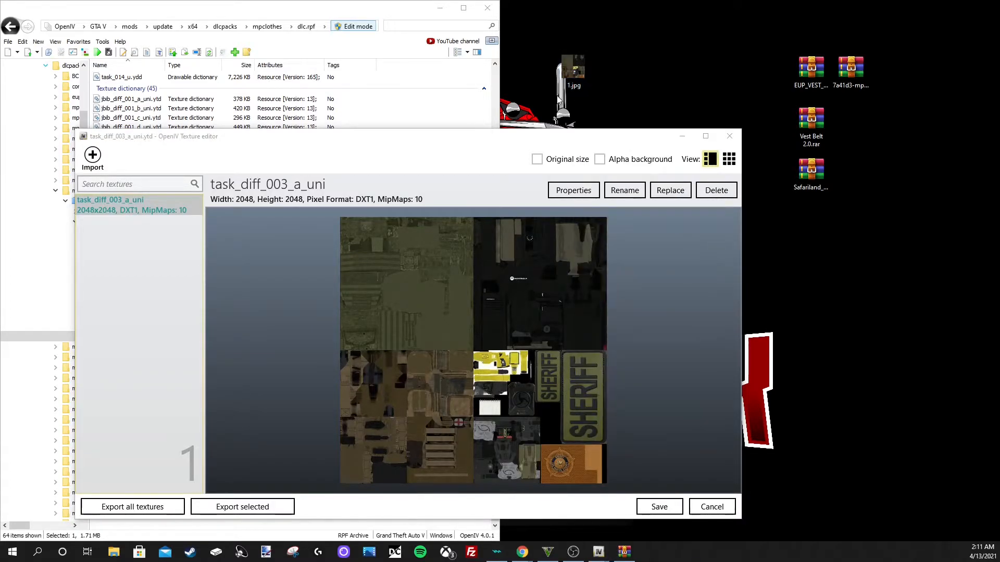
left_click_drag(555, 74, 634, 76)
right_click(651, 70)
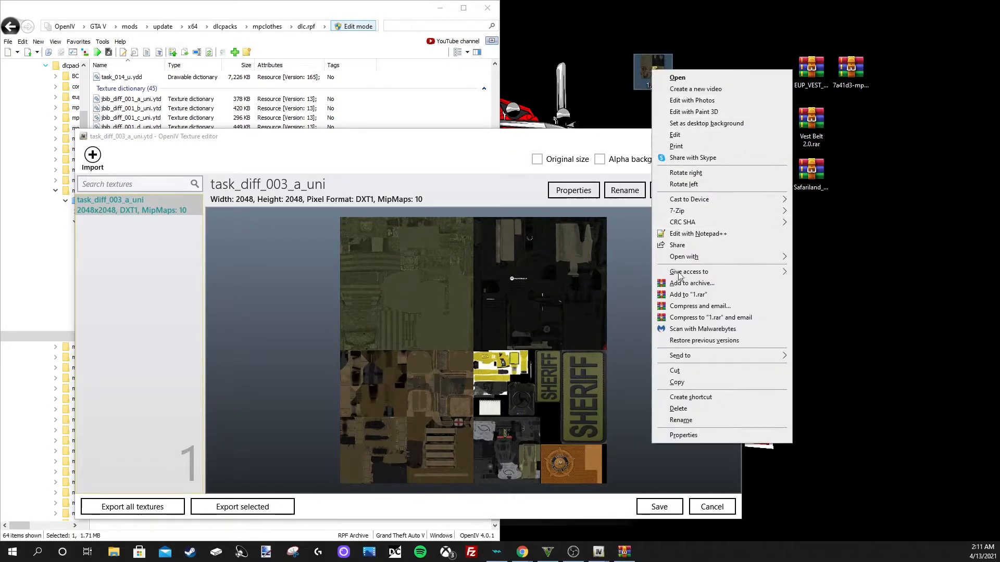
left_click(680, 420)
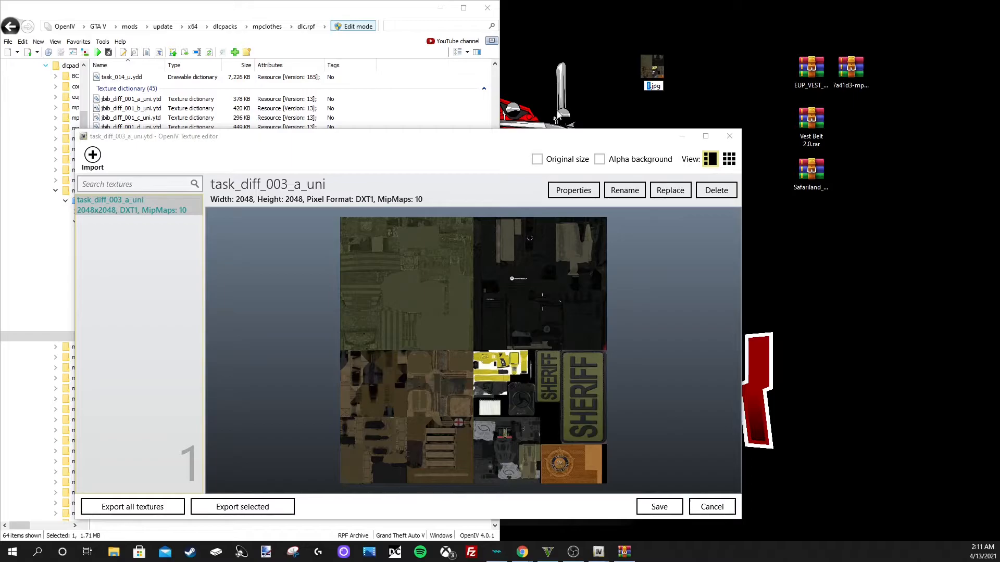
key("ctrl+v")
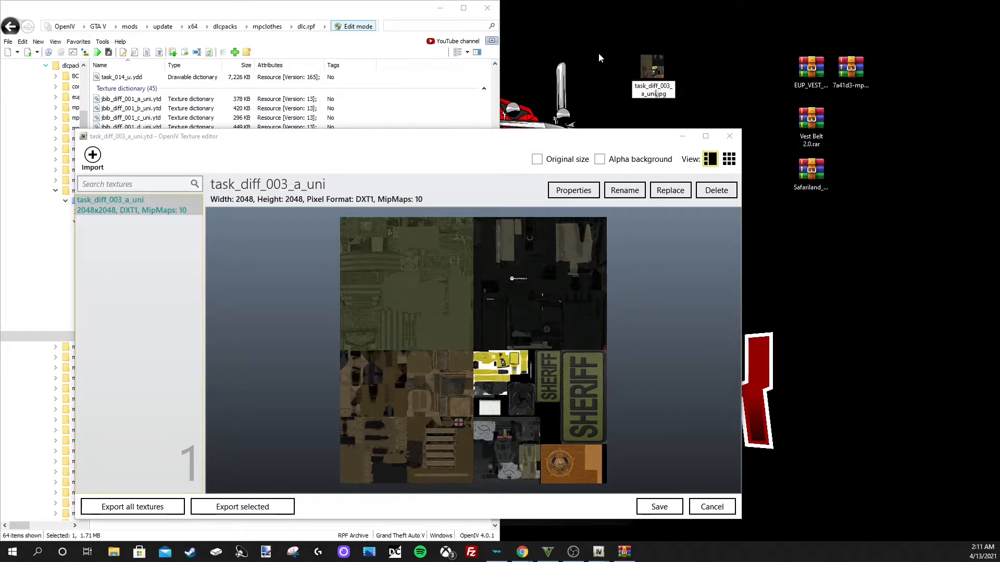
key("Return")
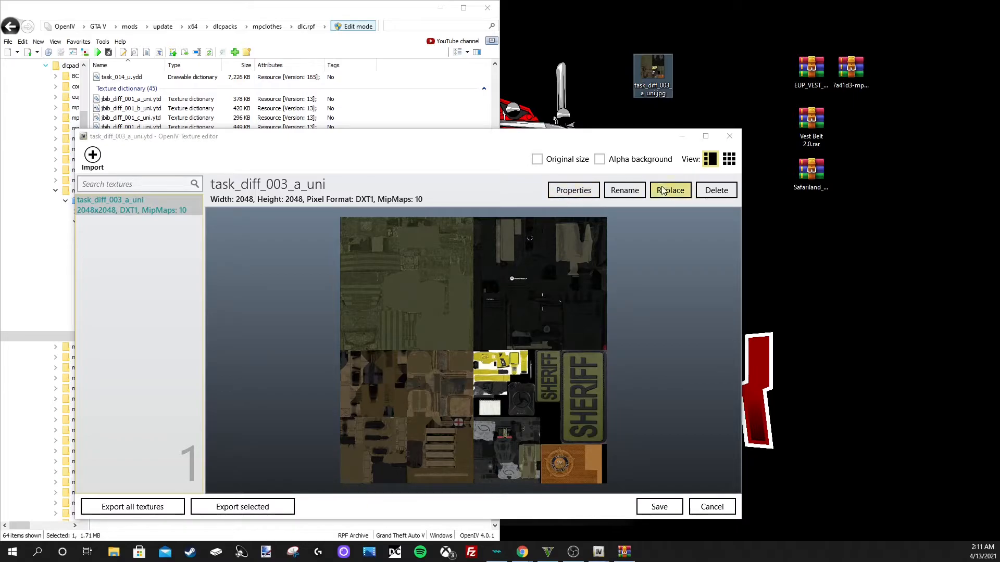
- Replace the task_diff_003_a_uni texture with task_diff_003_a_uni.jpg from the desktop and save the texture dictionary
mouse_move(450, 150)
left_mouse_down()
mouse_move(409, 144)
mouse_move(466, 136)
mouse_move(447, 140)
left_mouse_up()
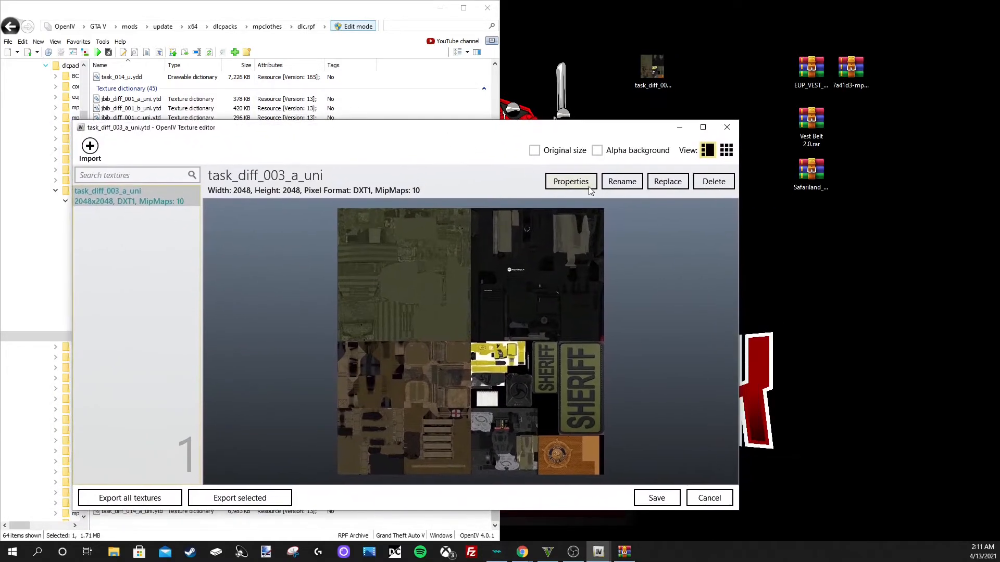
left_click(654, 184)
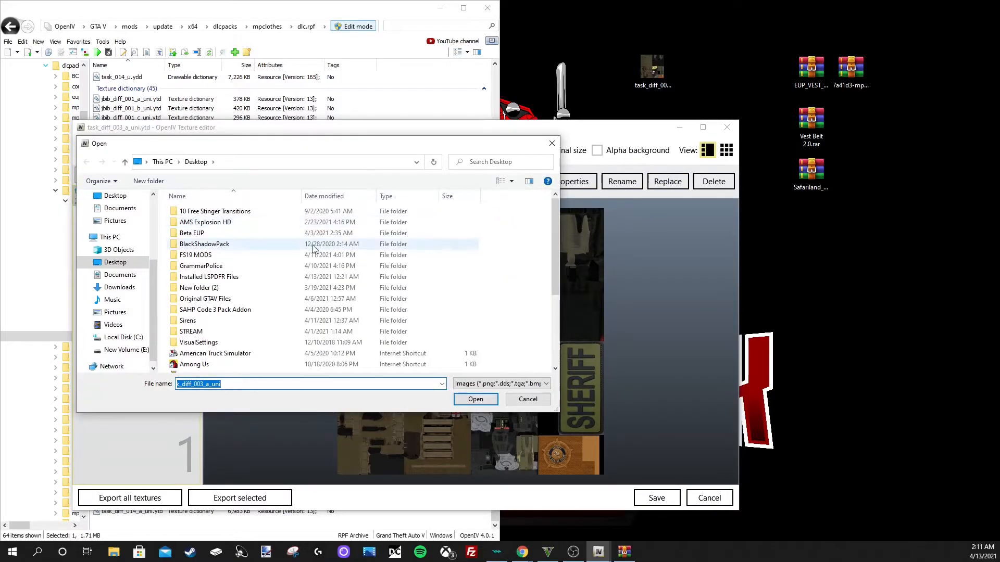
left_click(125, 265)
scroll(556, 253, "down", 3)
scroll(556, 252, "down", 4)
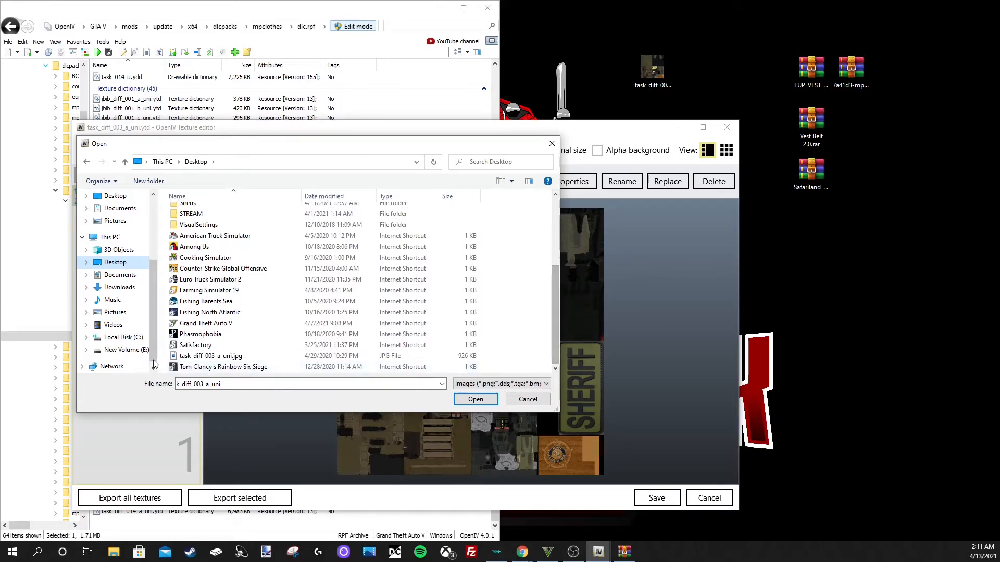
left_click(218, 357)
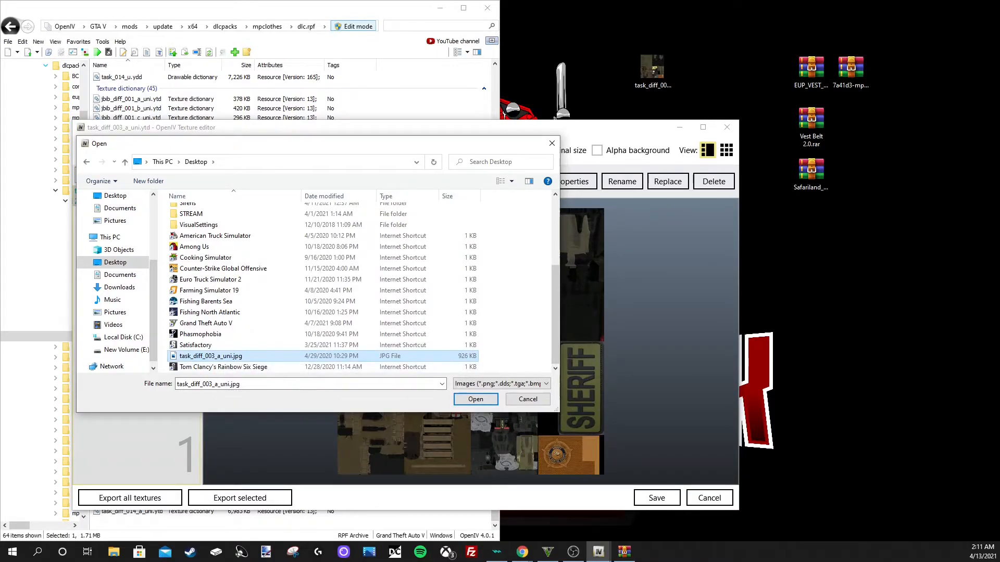
left_click(478, 401)
left_click(471, 401)
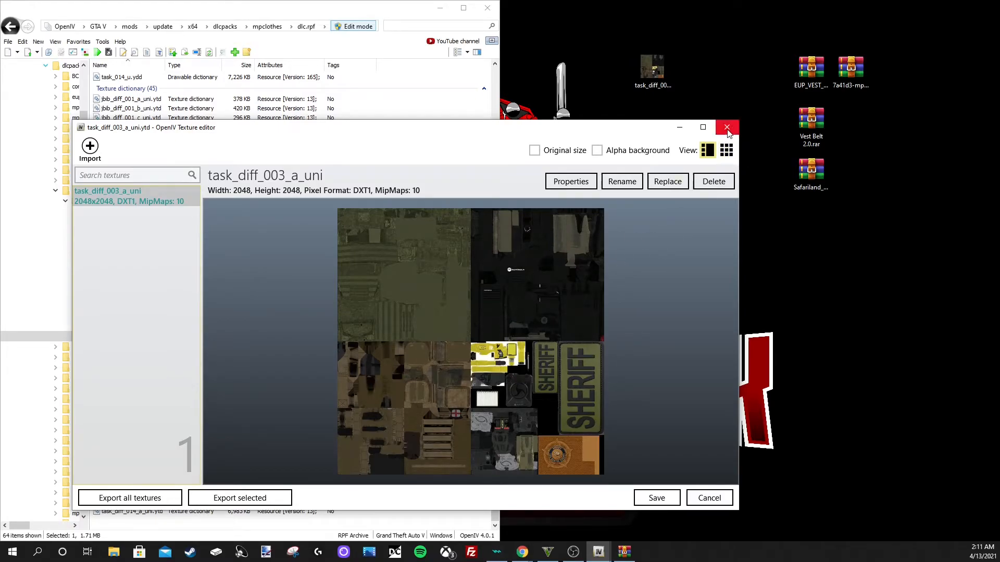
left_click(652, 500)
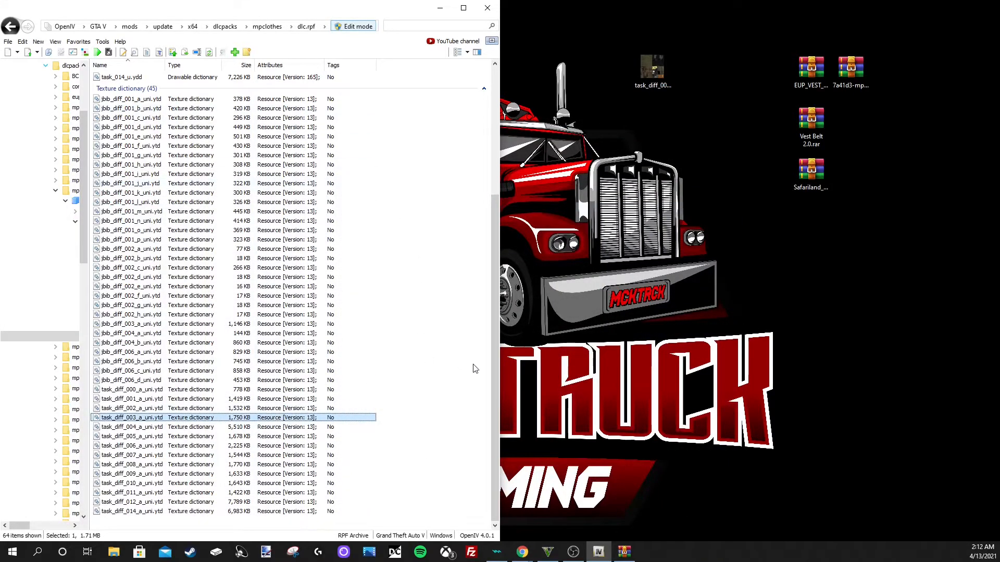
- Open the task_003_u.ydd model, rotate the vest to inspect its texture, and close the model viewer
left_click_drag(494, 370, 491, 217)
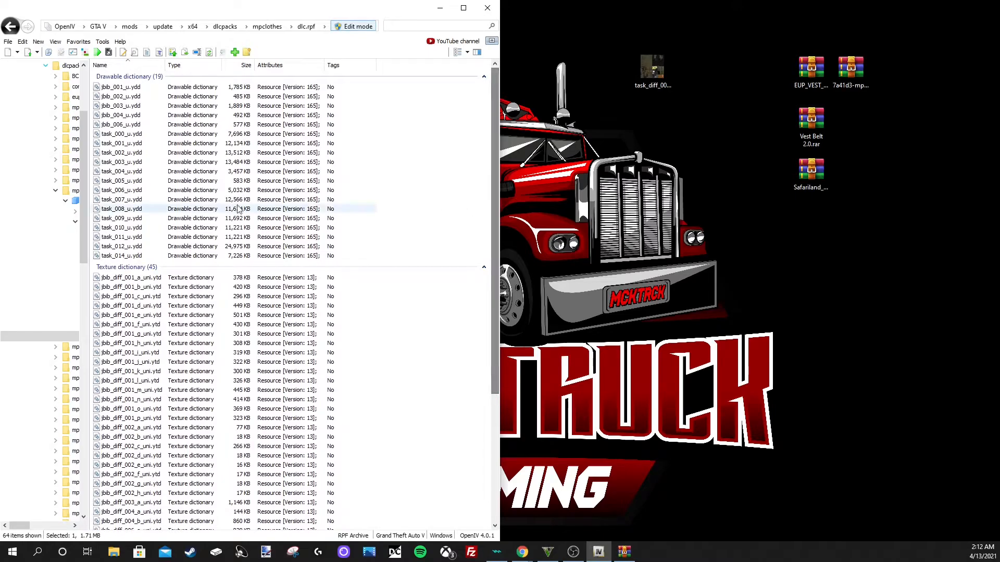
scroll(172, 445, "down", 4)
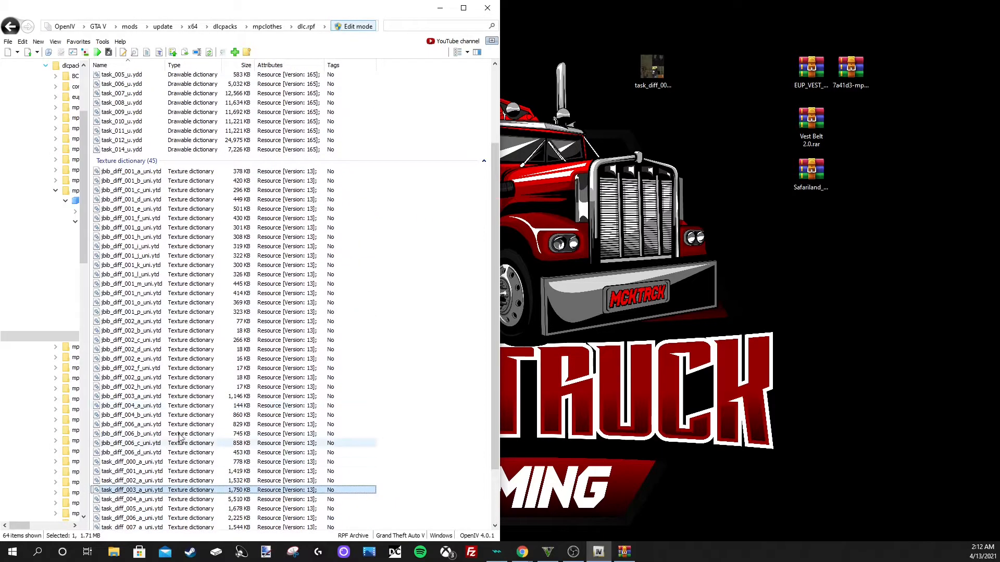
scroll(172, 445, "down", 2)
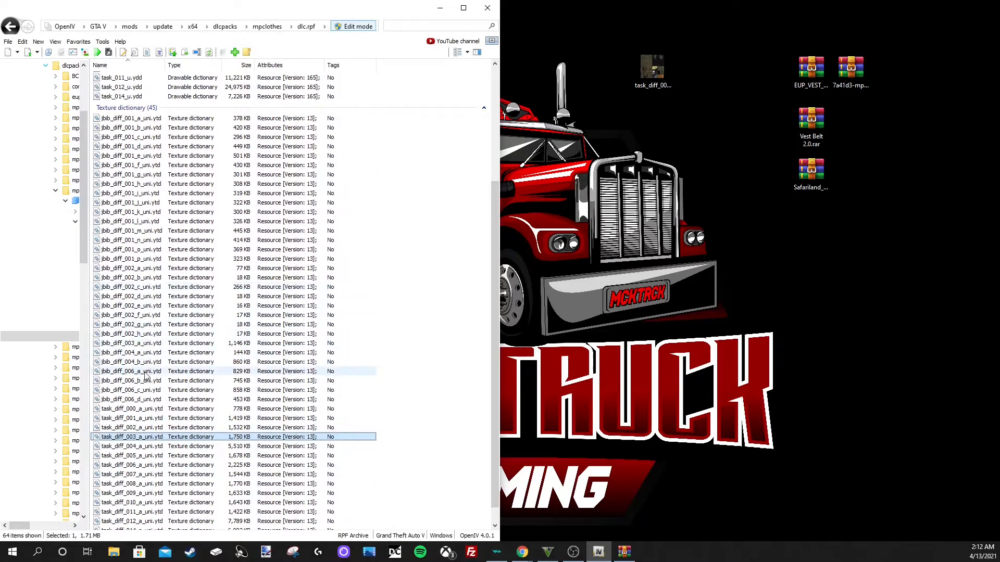
scroll(141, 323, "up", 6)
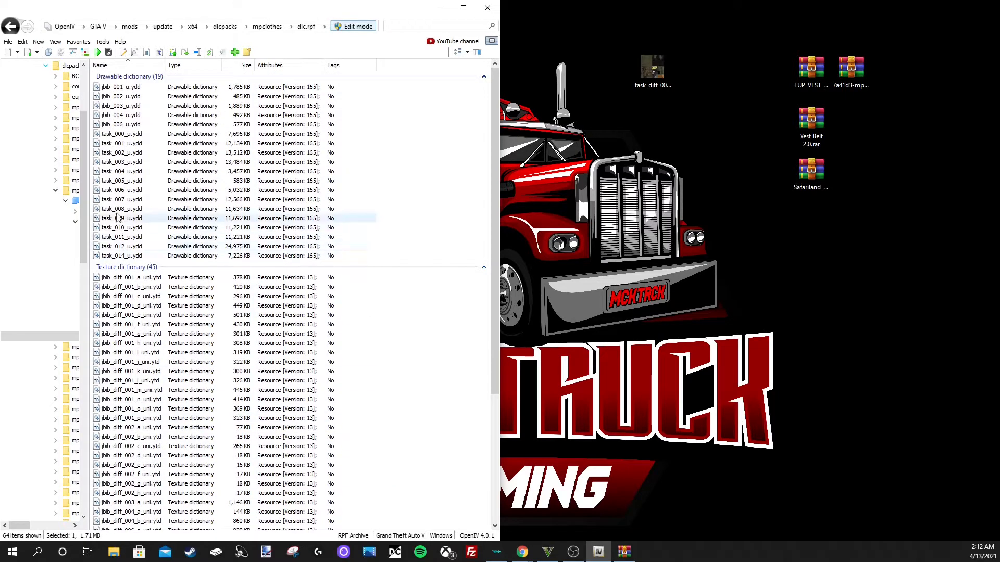
double_click(120, 162)
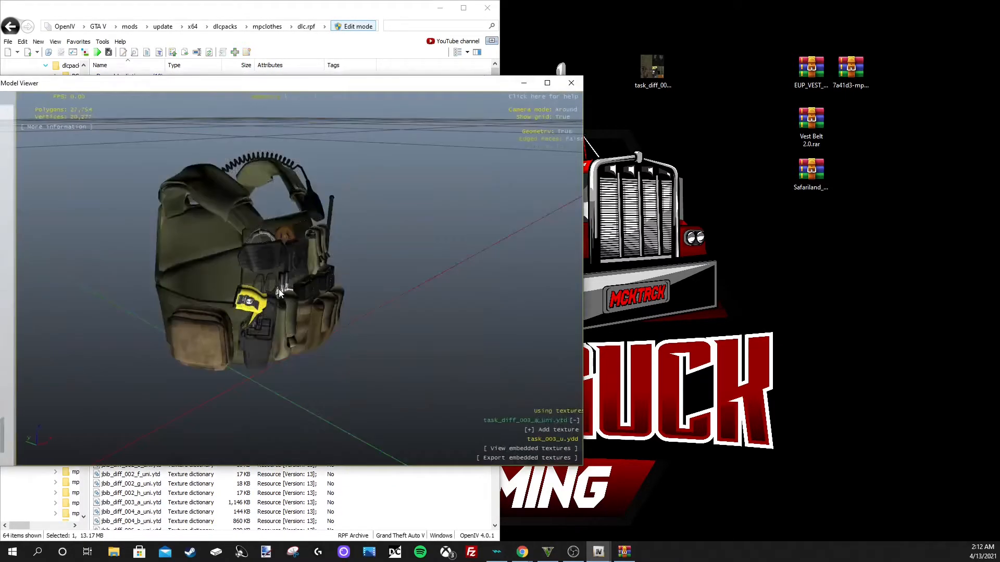
left_click_drag(280, 289, 349, 334)
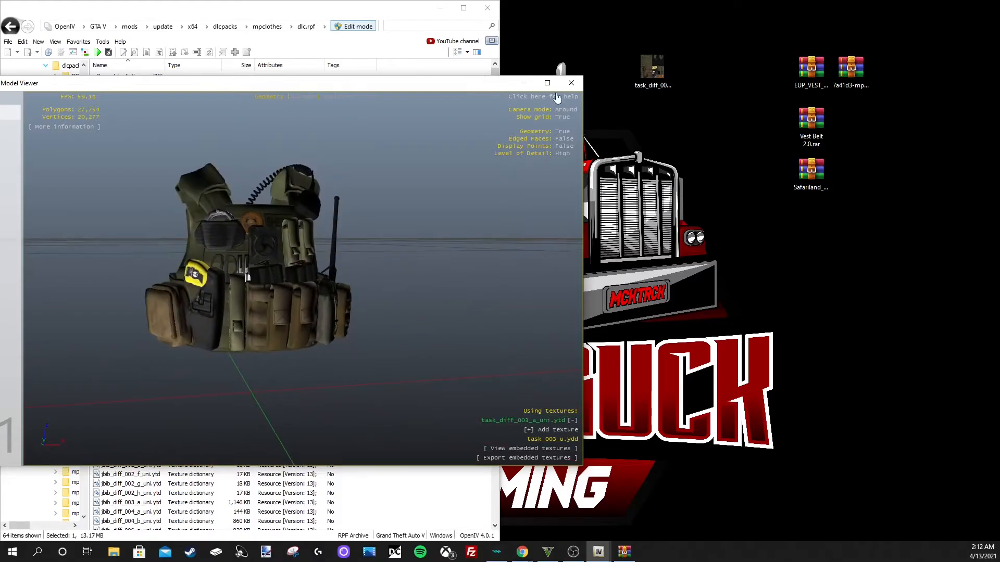
left_click(571, 83)
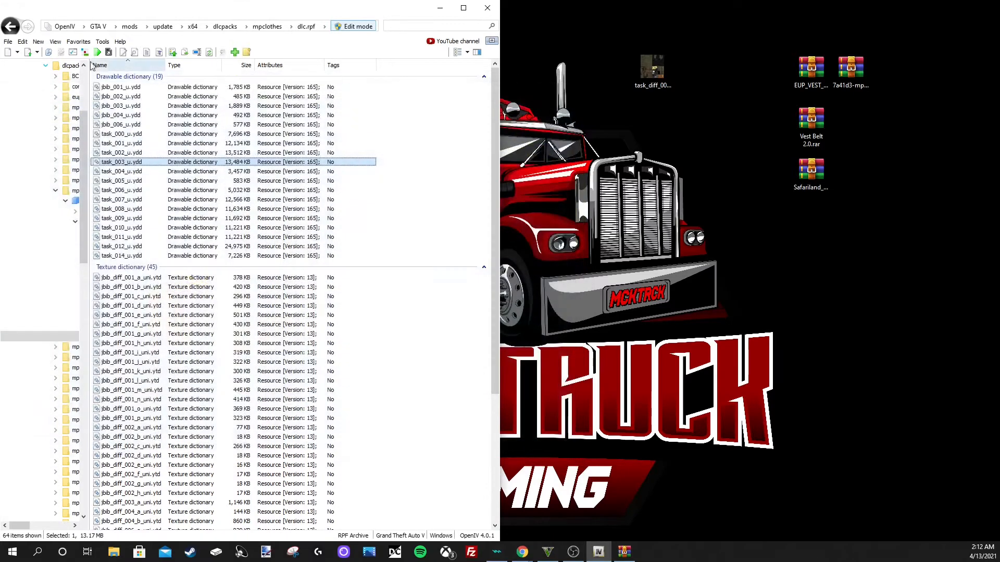
- Go back out of the clothing archive folders and close the archive browser
left_click(9, 27)
left_click(9, 27)
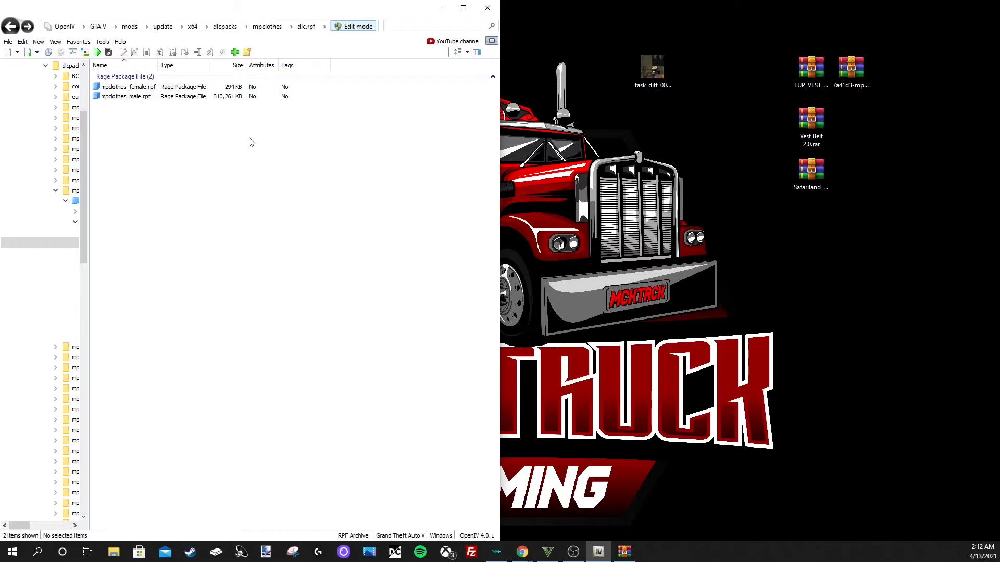
left_click(9, 27)
left_click(487, 7)
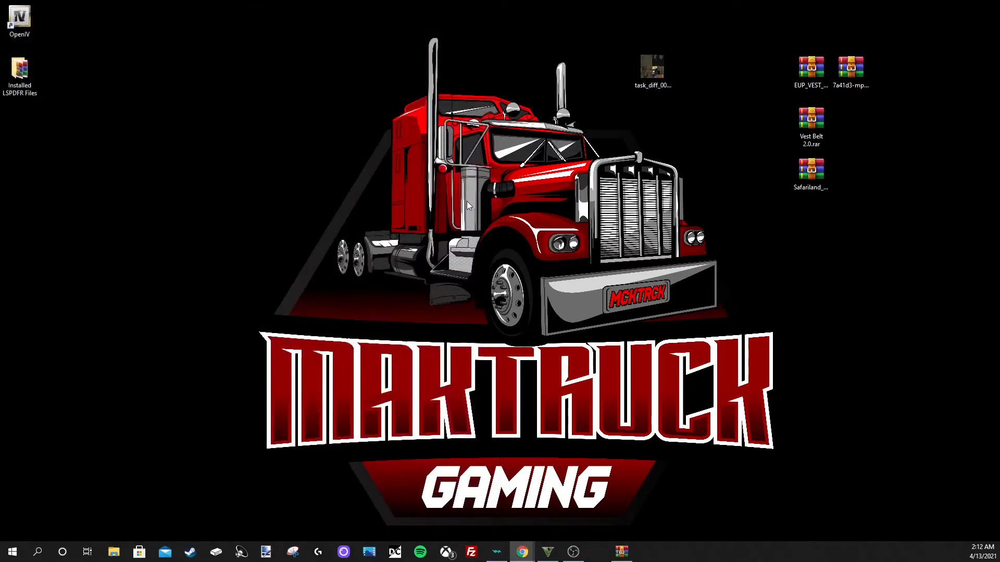
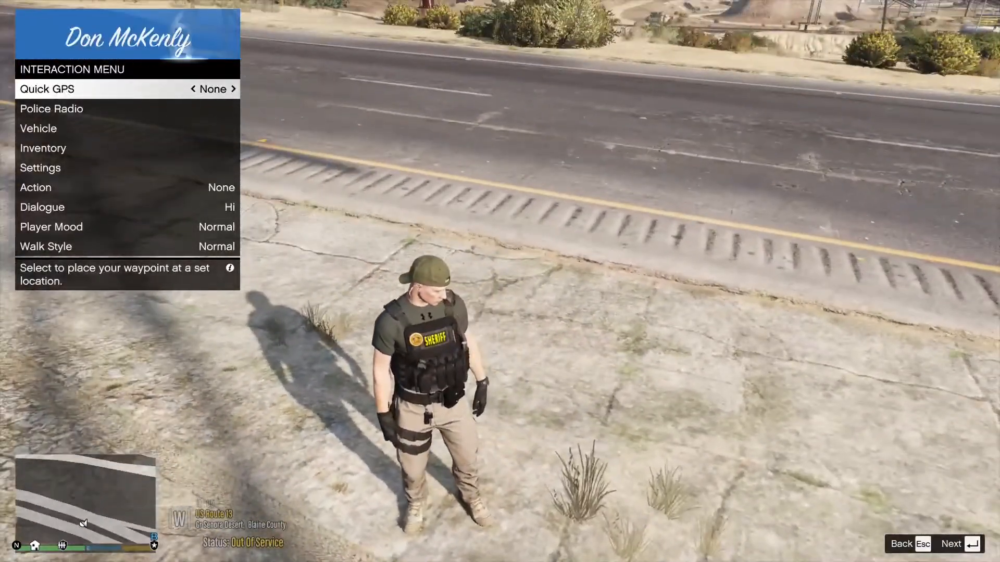
- Close the in-game interaction menu and cycle the camera views to look at the character's vest
key("Escape")
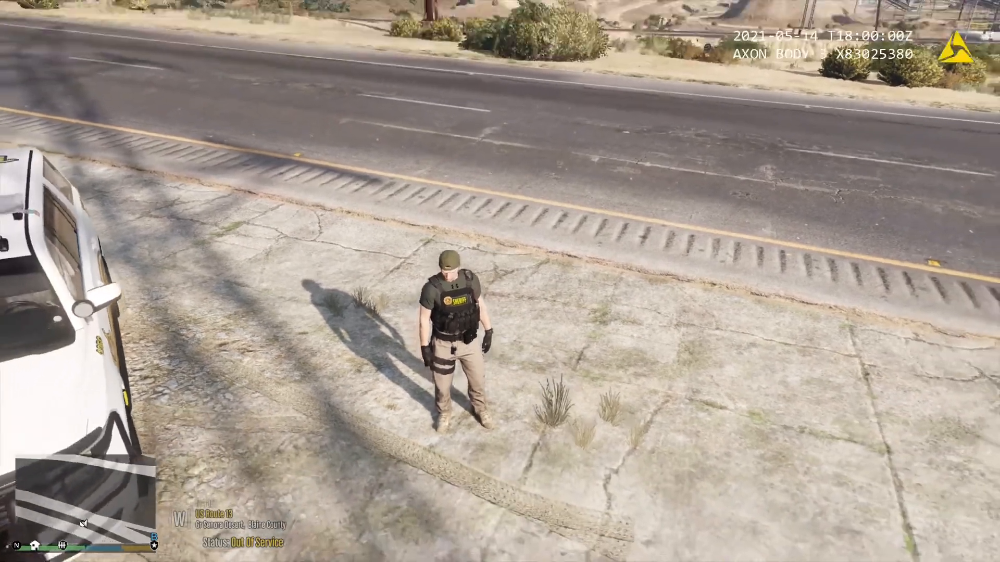
key("v")
key("v")
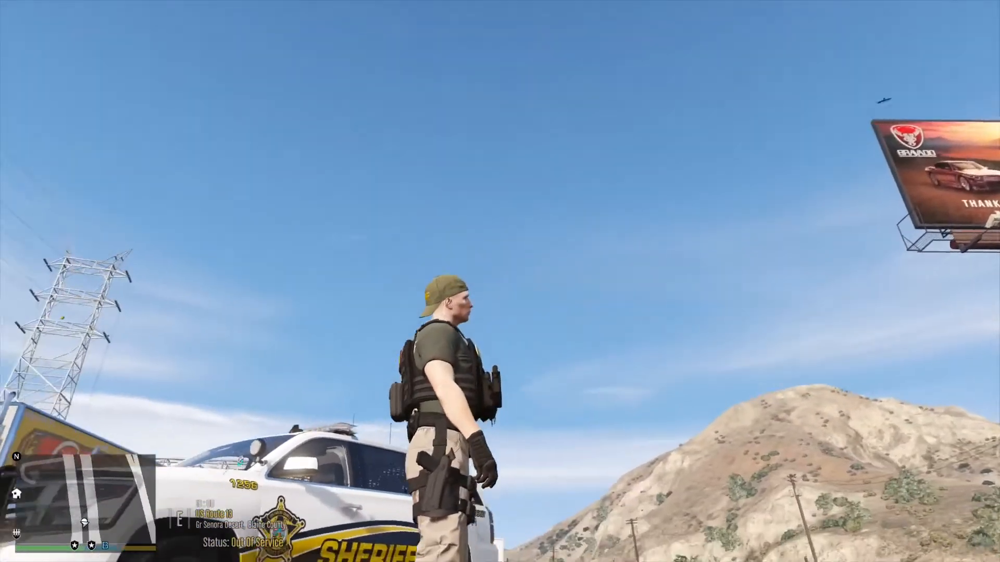
key("F11")
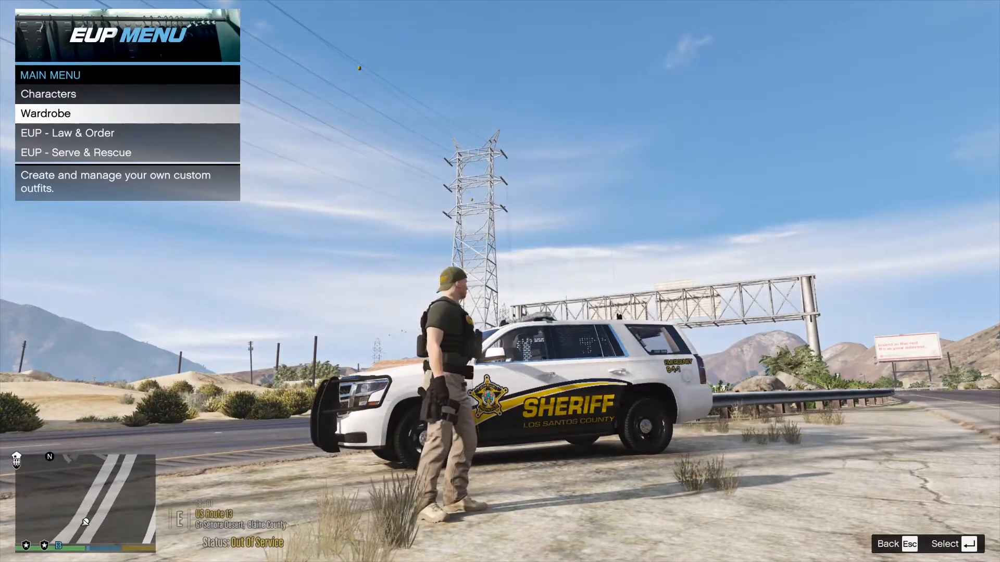
key("Return")
key("Down")
key("Down")
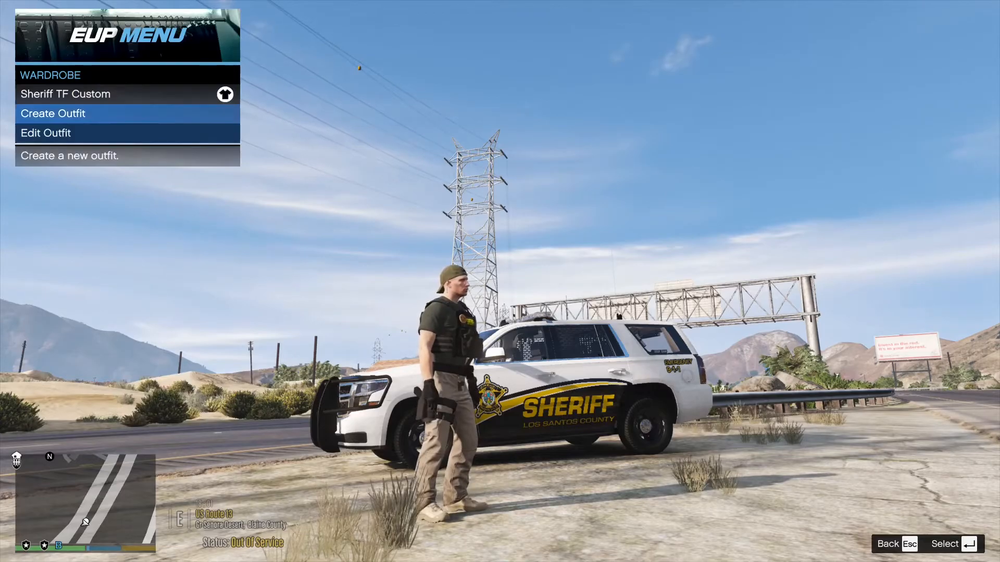
key("Return")
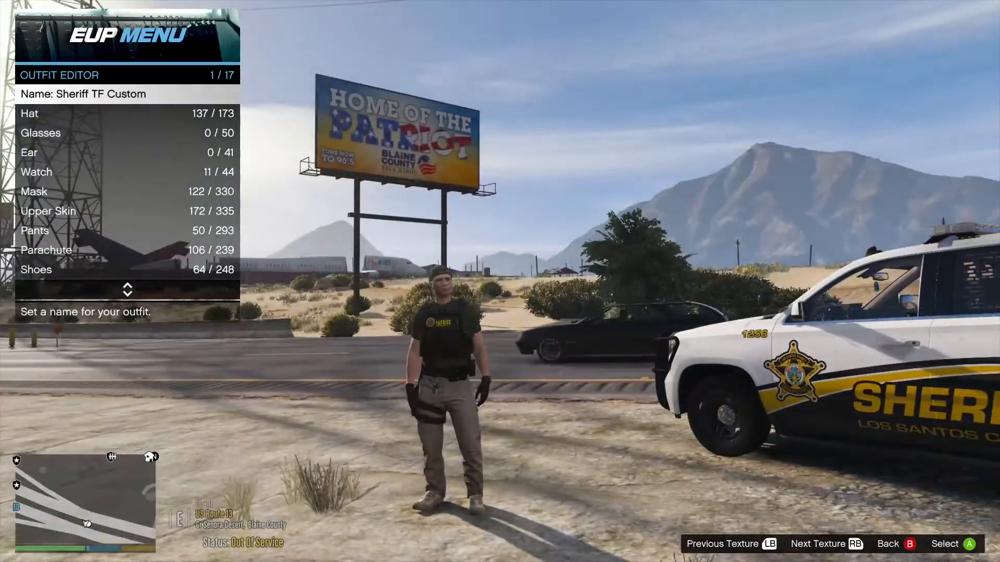
key("BackSpace")
key("BackSpace")
key("BackSpace")
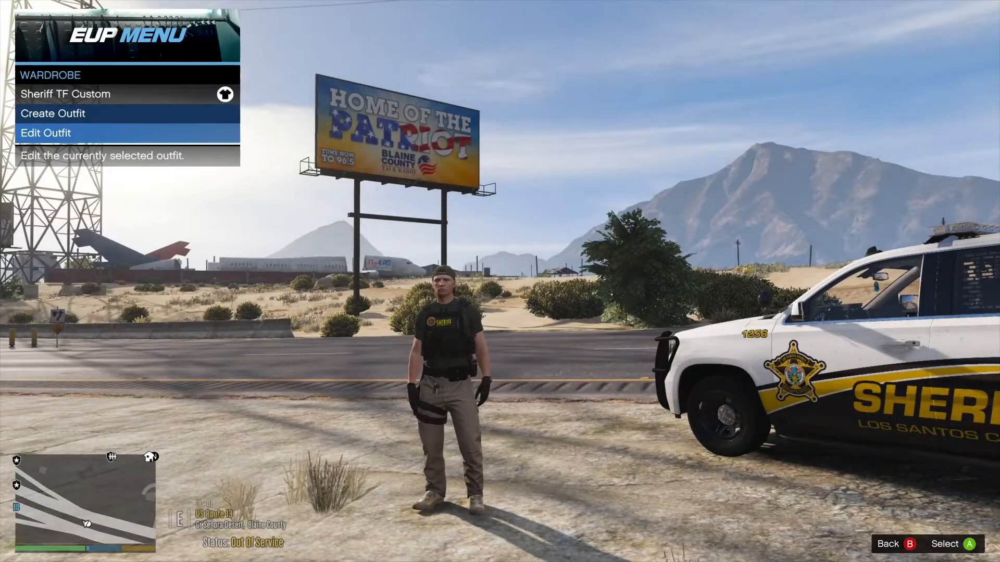
- Return to a close third-person view and open the Sheriff TF Custom outfit for editing in the EUP wardrobe
key("v")
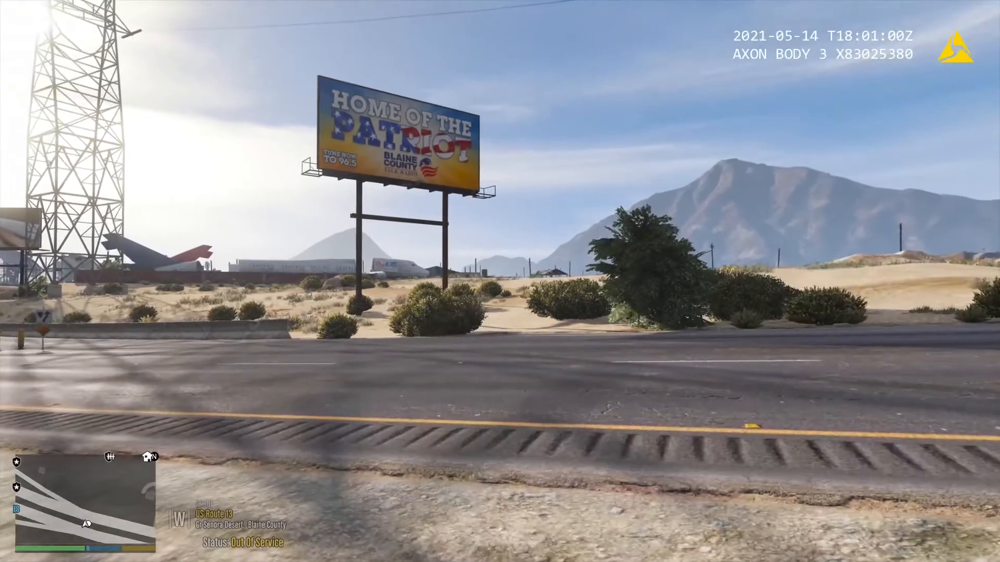
key("v")
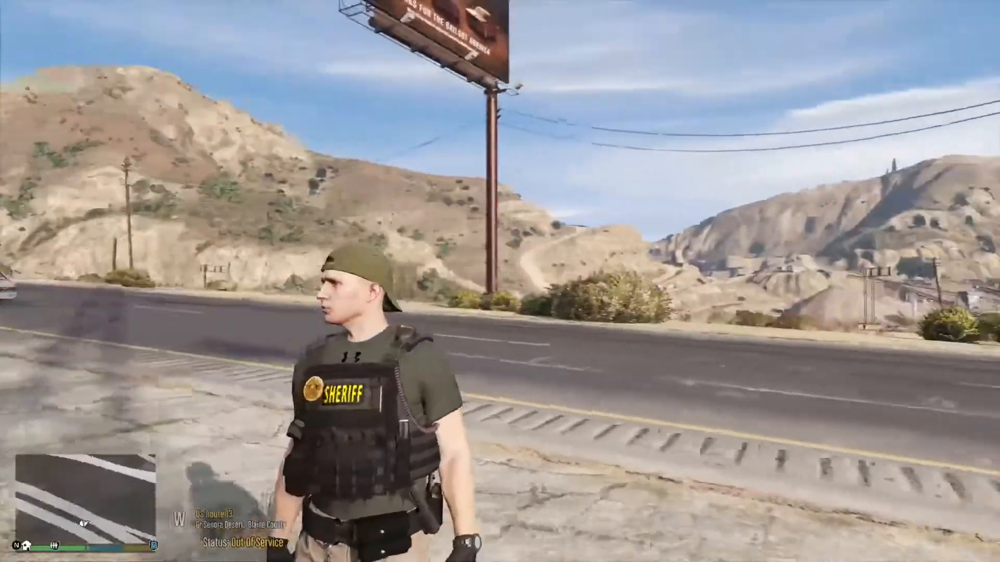
key("F9")
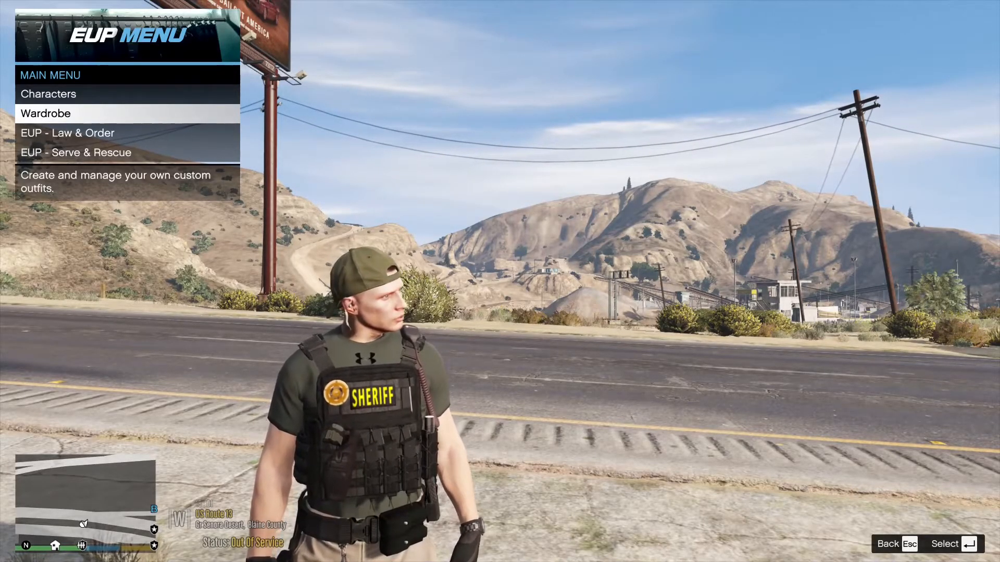
key("Return")
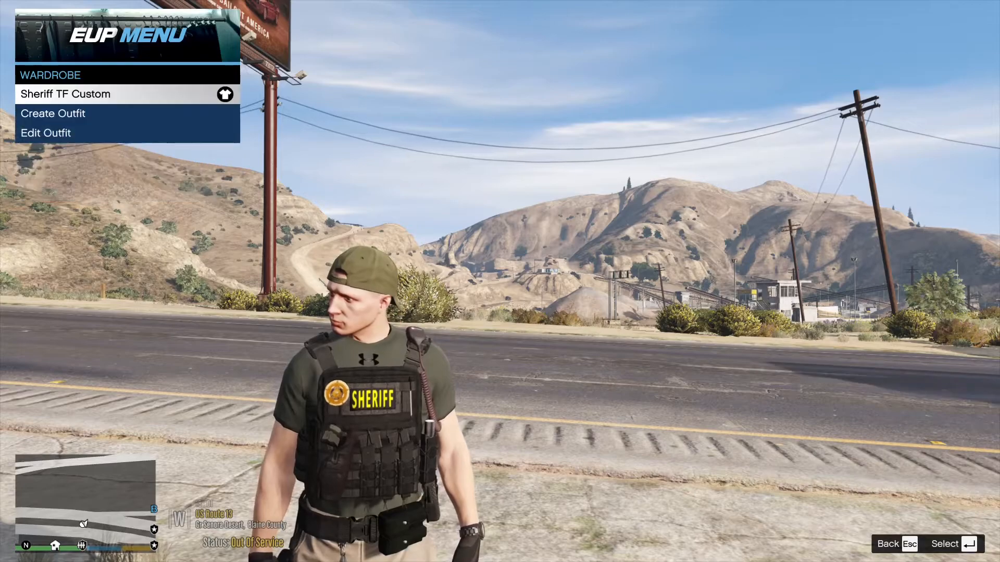
key("Down")
key("Down")
key("Return")
- Go to the outfit's Armor entry and browse its vest options up to number 58
key("Down")
key("Up")
key("Up")
key("Up")
key("Up")
key("Up")
key("Up")
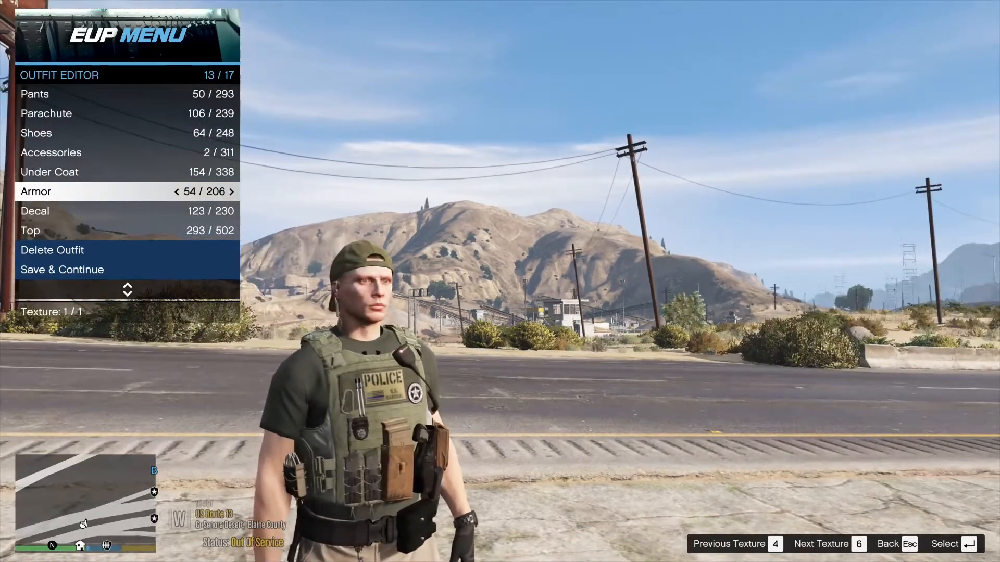
key("Right")
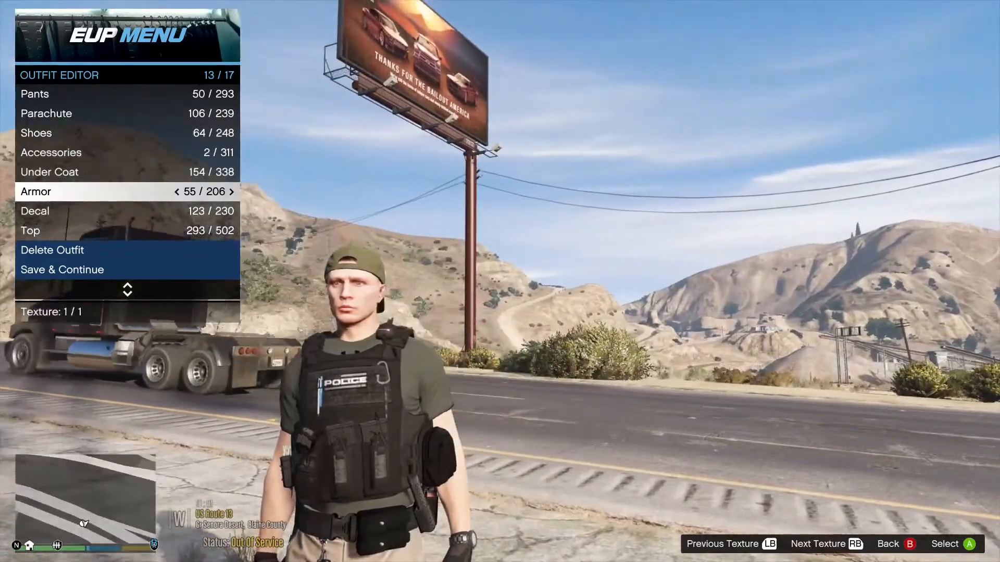
key("Right")
key("Right")
key("Right")
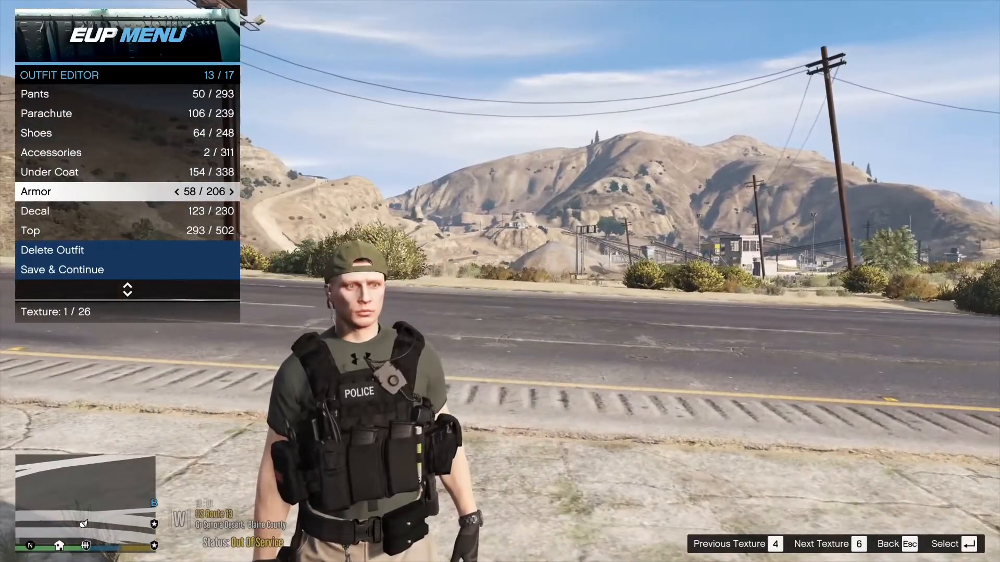
- Preview several textures of Armor options 58 and 59 on the character's vest
key("6")
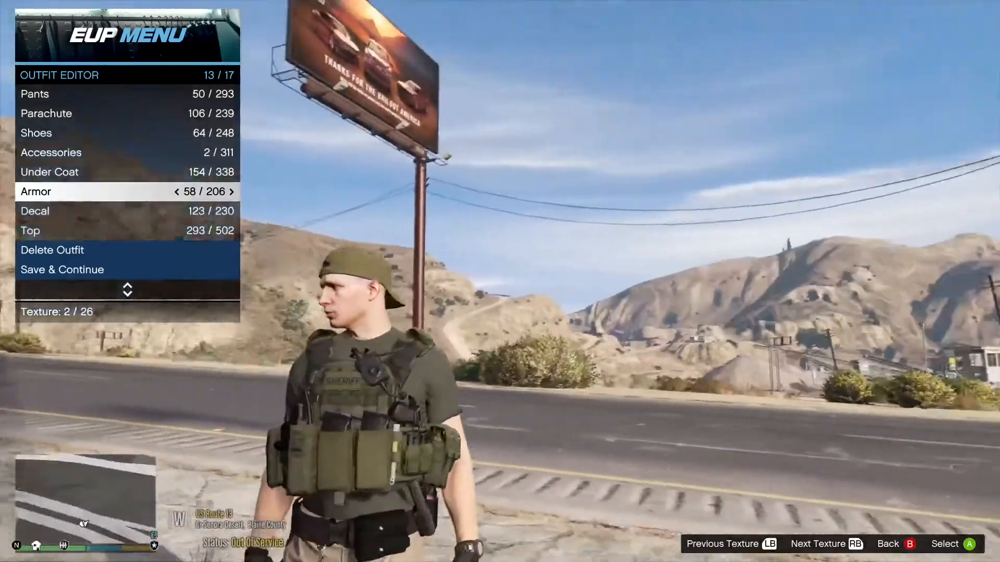
key("6")
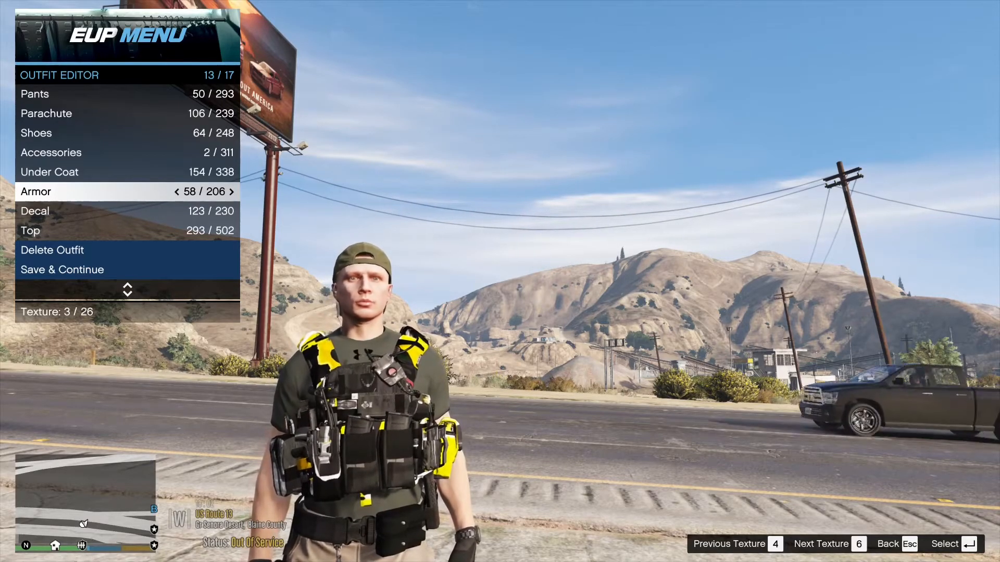
key("4")
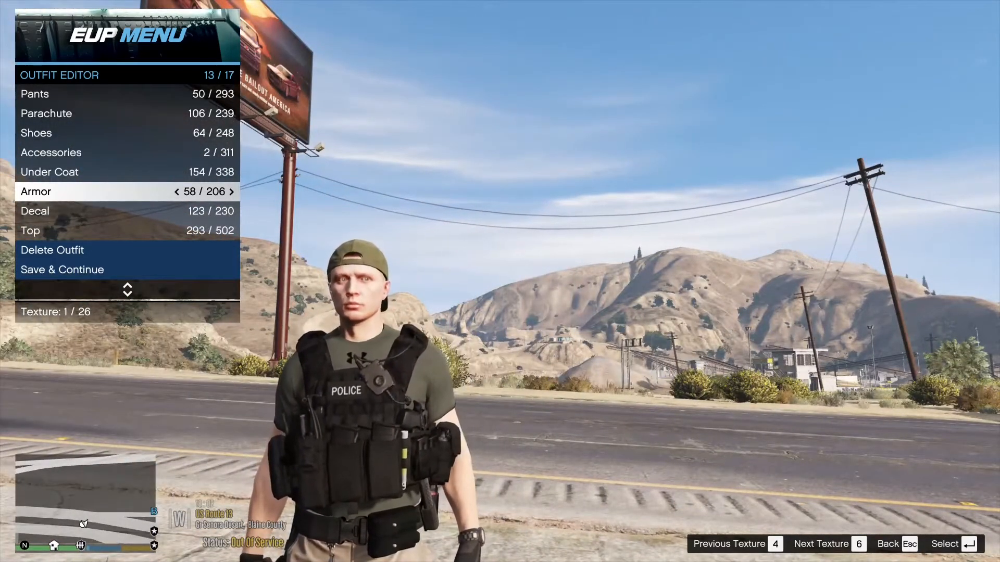
key("4")
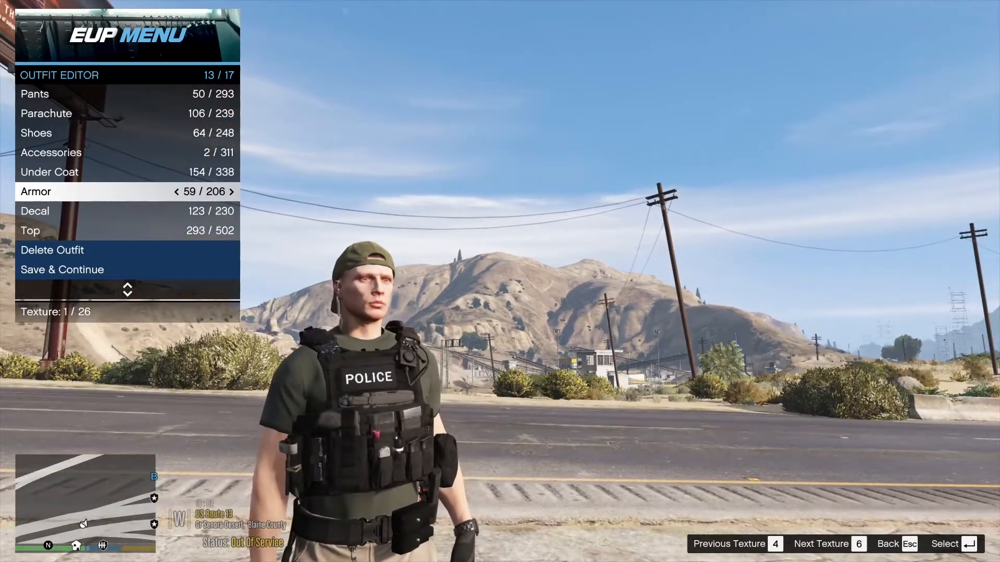
key("6")
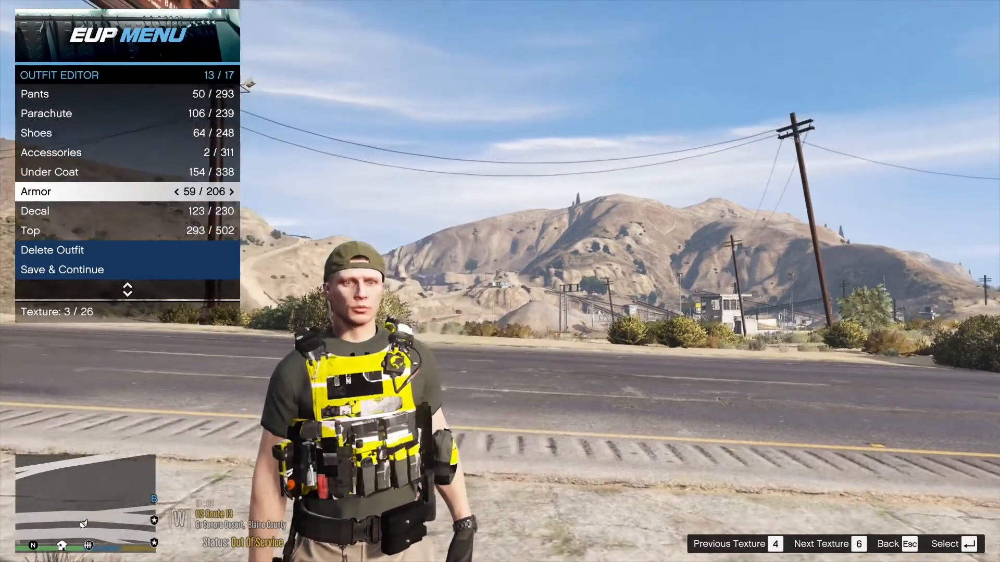
key("4")
key("6")
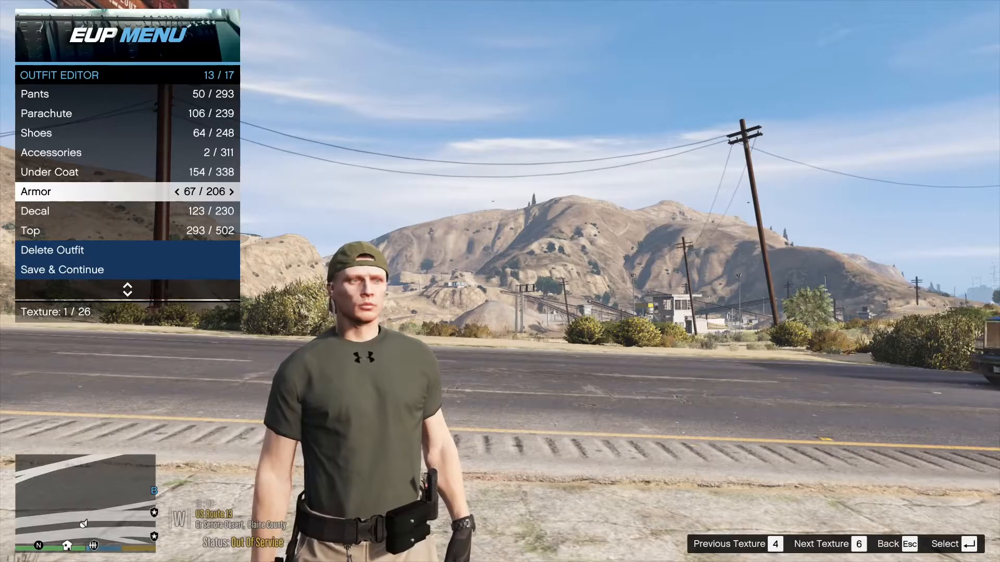
- Step the outfit's Armor back from option 67 to option 59
key("Left")
key("Left")
key("Left")
key("Left")
key("Left")
key("Left")
key("Left")
key("Left")
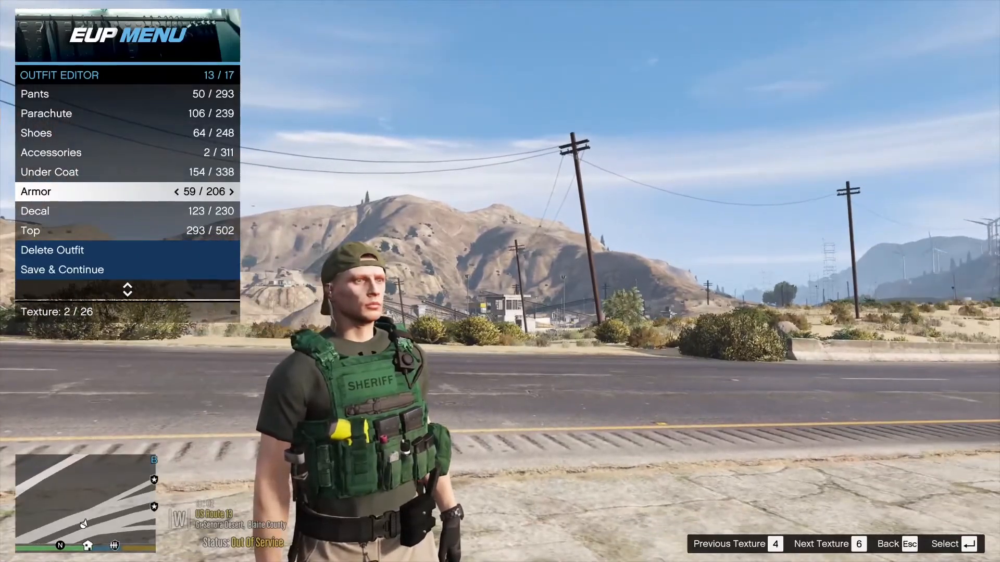
- Browse the lower-numbered Armor options from 59 down to 51 to compare the vest models
key("Left")
key("Left")
key("Left")
key("Left")
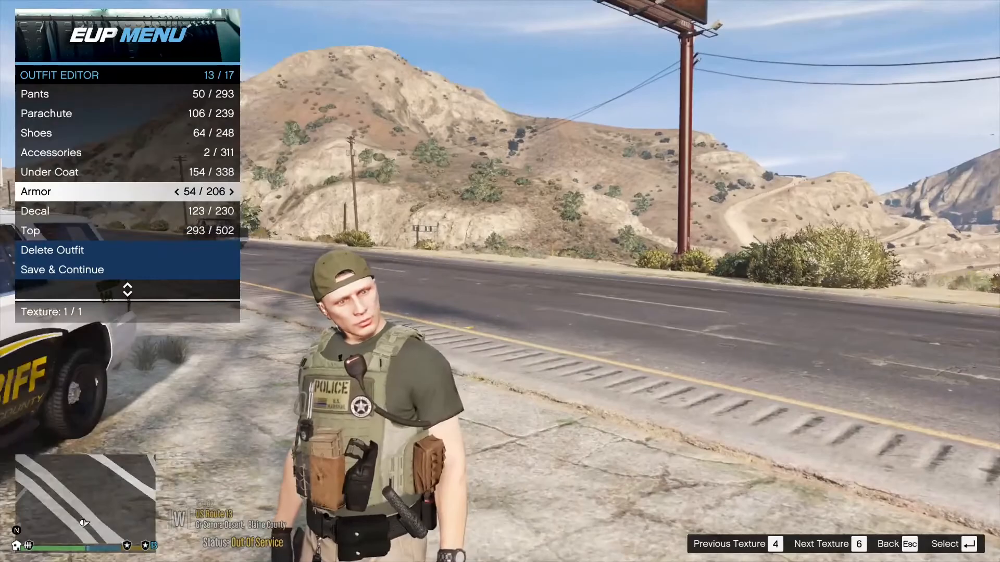
key("Left")
key("Left")
key("Left")
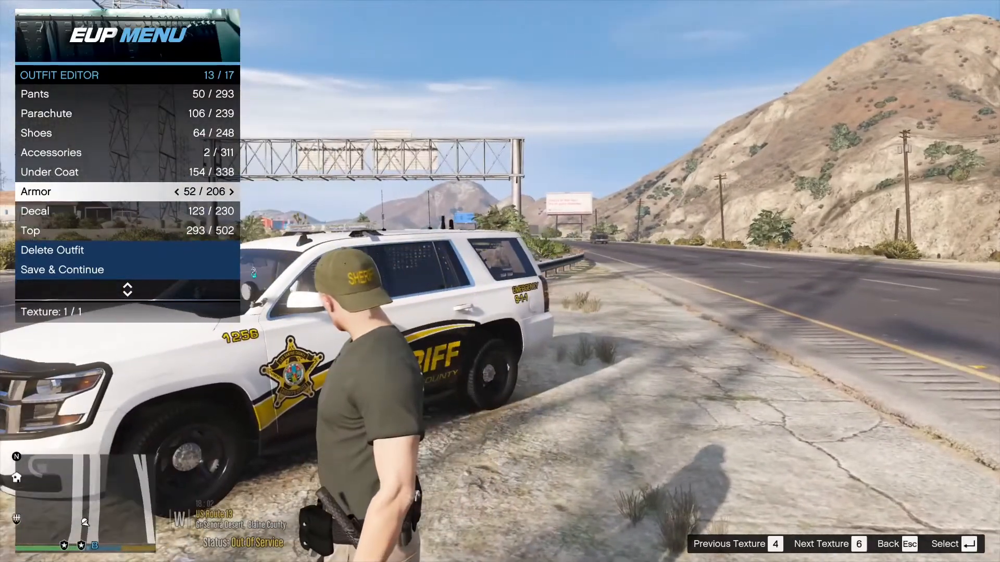
key("Left")
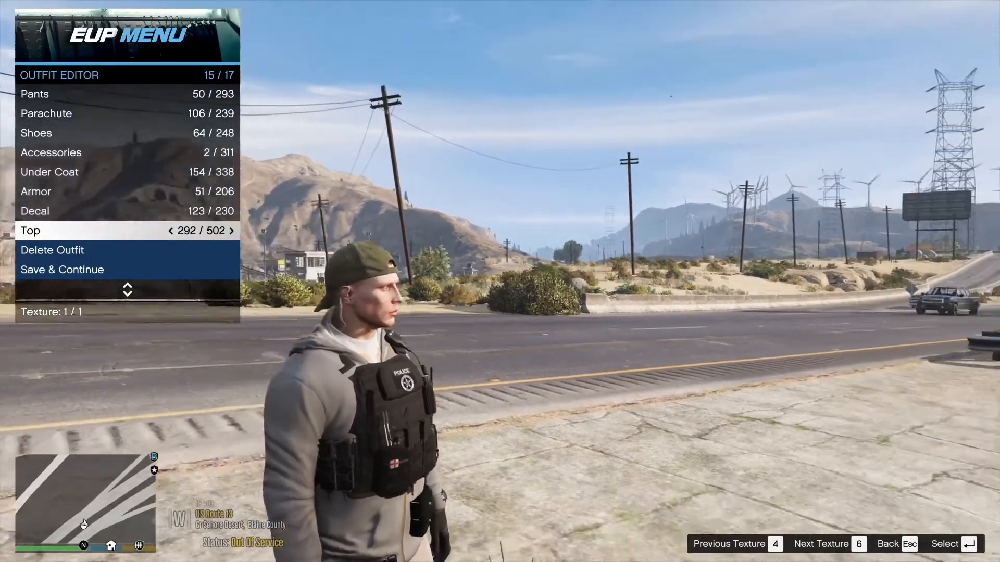
- Try the vest over other shirts by browsing the outfit's Top options down to number 272
key("Left")
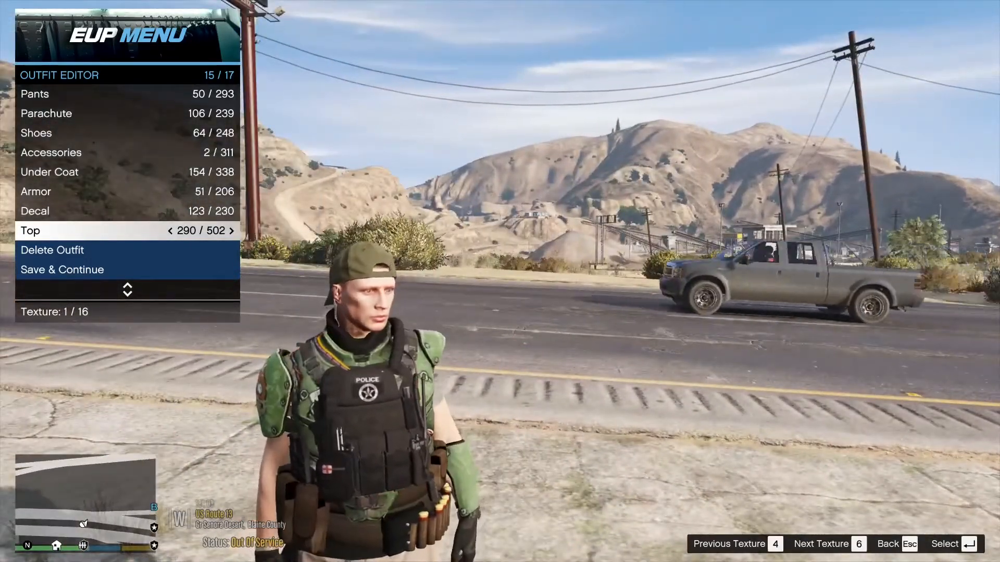
key("Left")
key("Left")
key("Left")
key("Left")
key("Left")
key("Left")
key("Left")
key("Left")
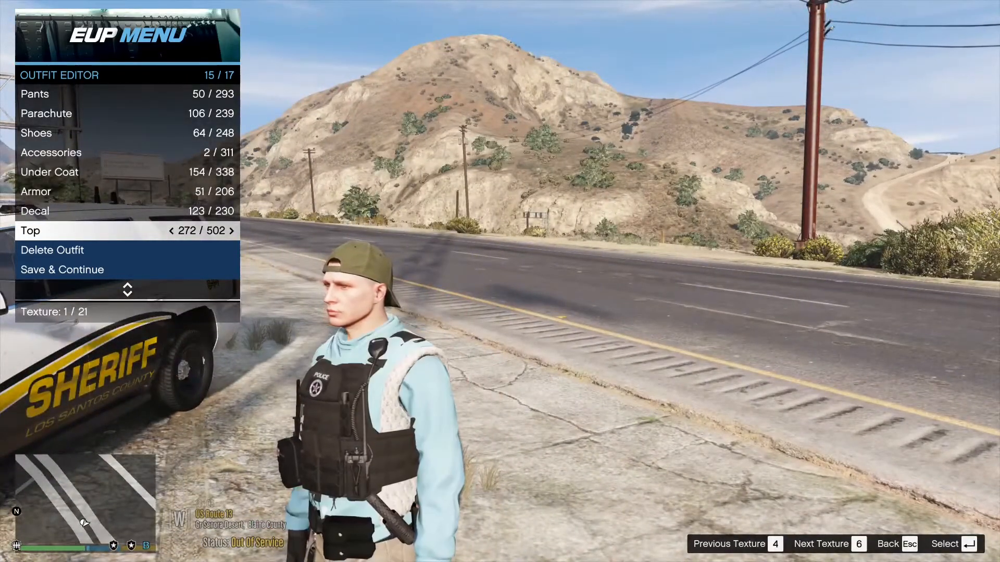
key("Right")
key("Left")
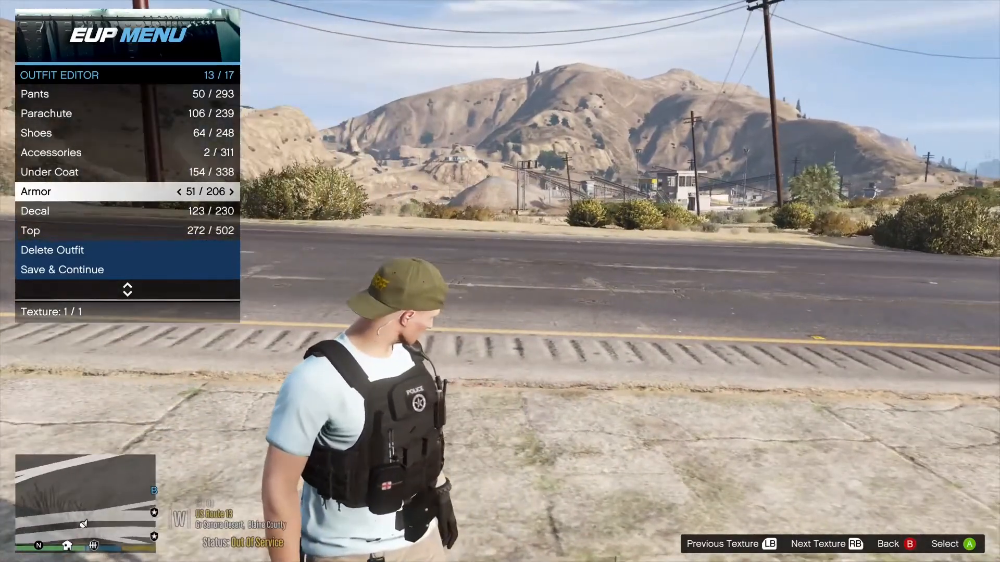
- Switch the Armor to option 50 and browse the Top options up to number 297 beneath it
key("Down")
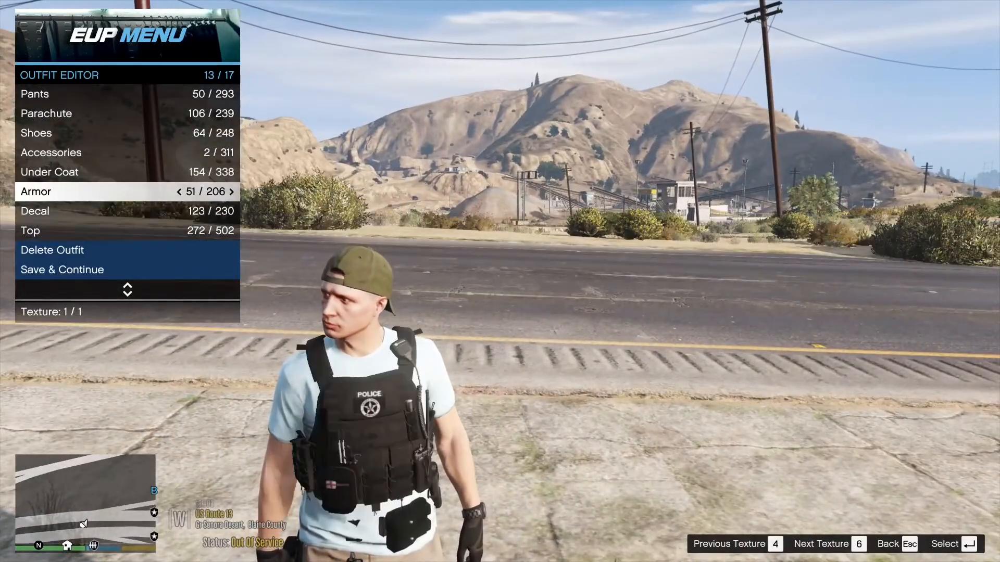
key("Right")
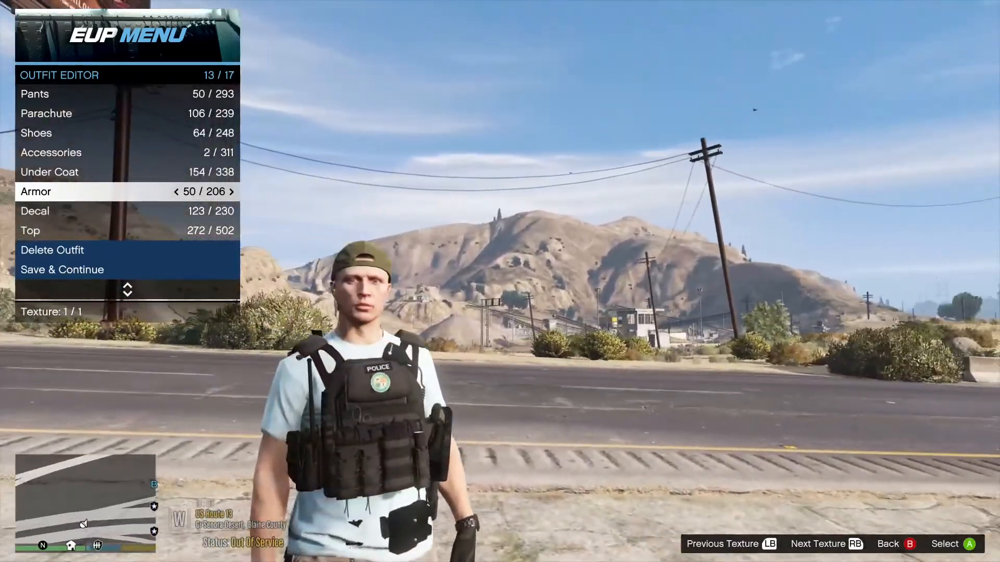
key("Down")
key("Down")
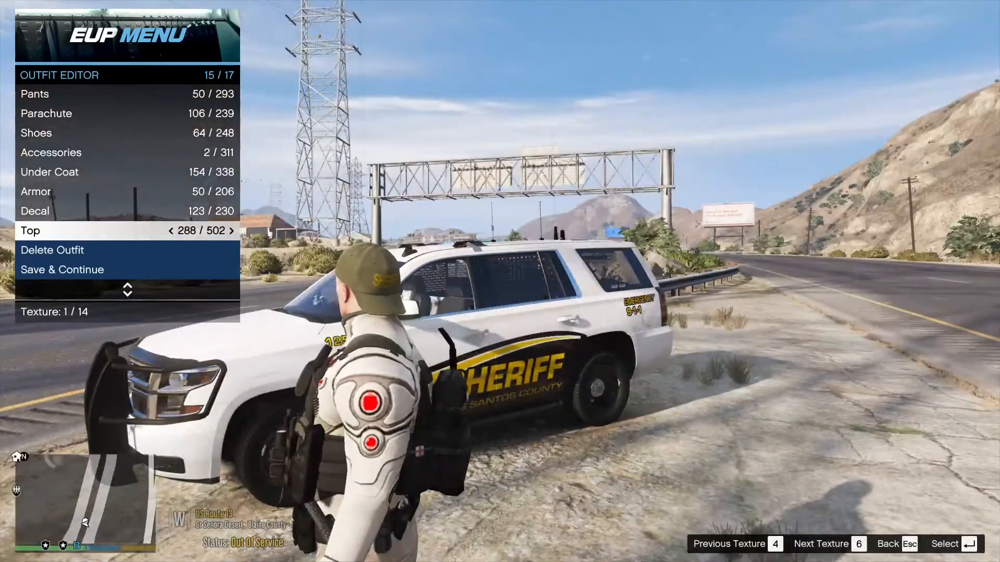
key("Right")
key("Right")
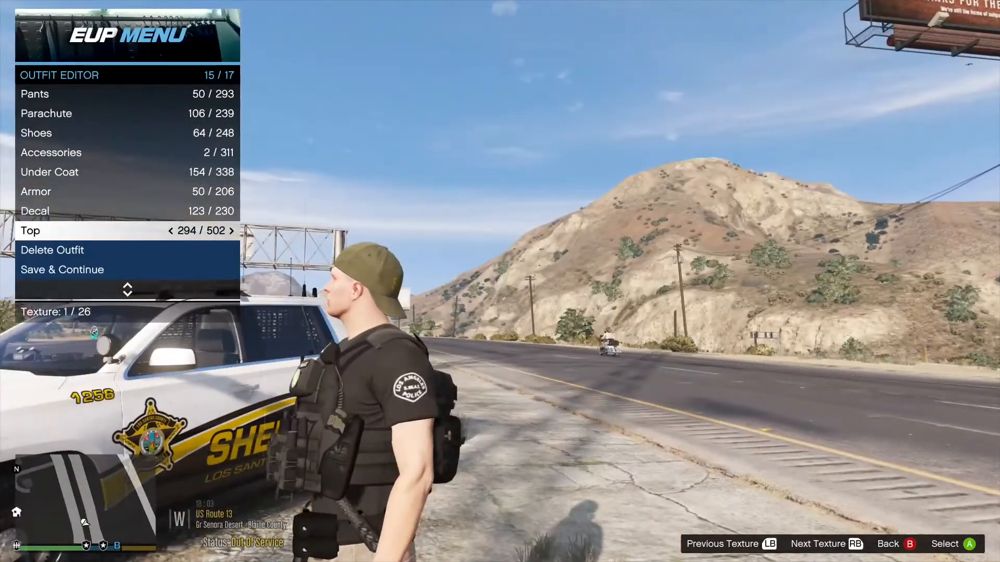
key("Right")
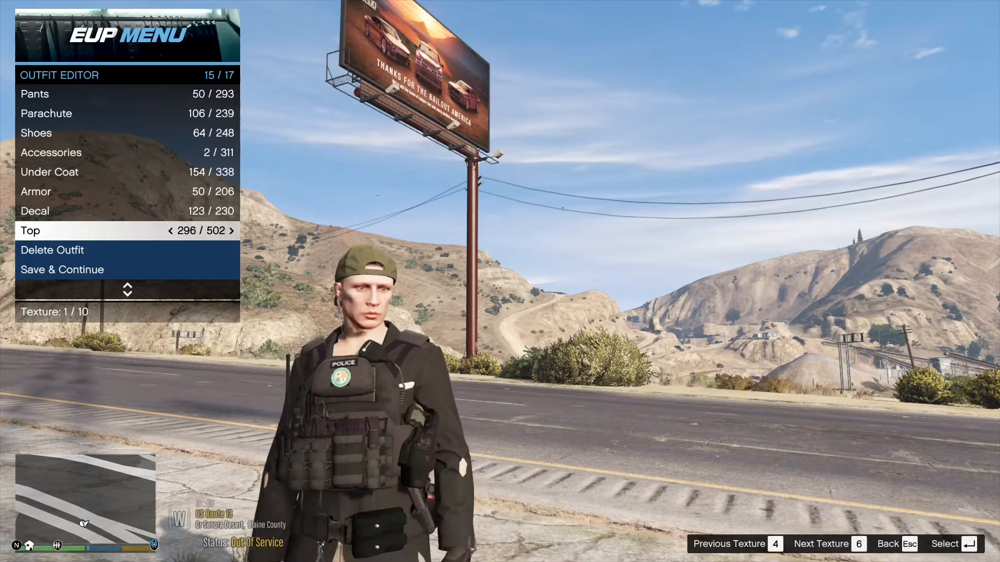
key("Left")
key("Left")
key("Right")
key("Right")
key("Right")
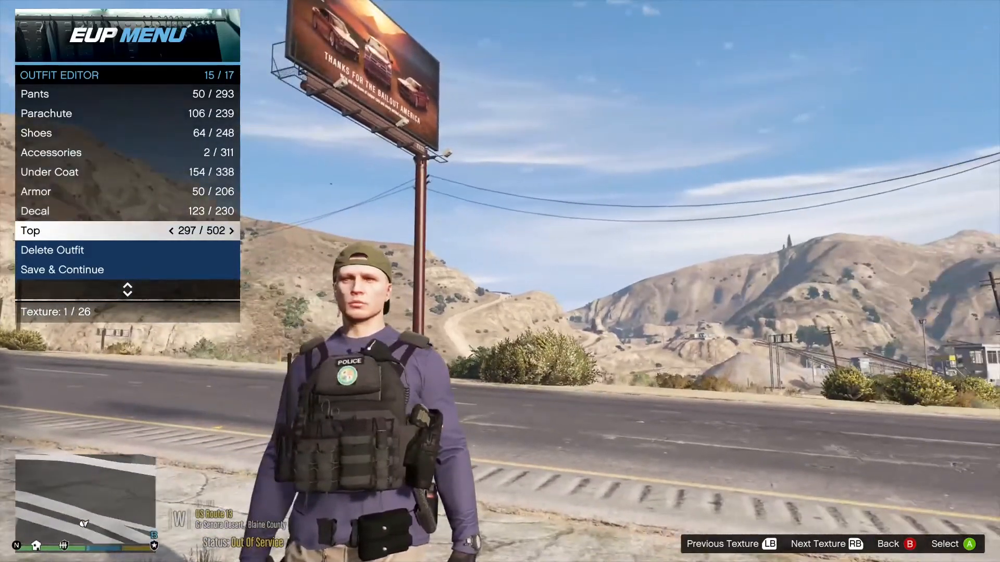
- Look through the outfit's component entries up to Watch and back down to Top
key("Up")
key("Up")
key("Up")
key("Up")
key("Up")
key("Up")
key("Up")
key("Up")
key("Up")
key("Up")
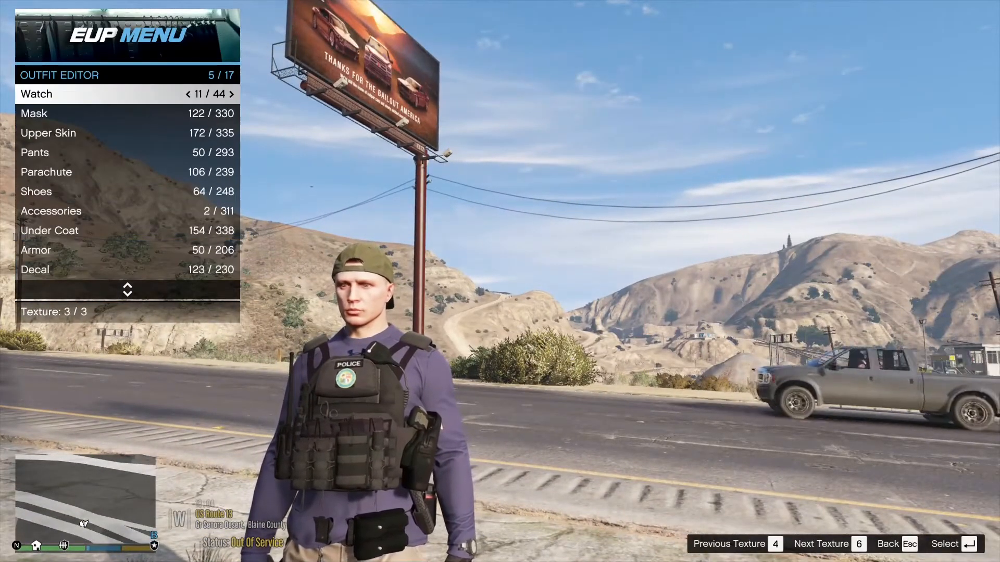
key("Down")
key("Down")
key("Down")
key("Down")
key("Down")
key("Down")
key("Down")
key("Down")
key("Down")
key("Down")
key("Down")
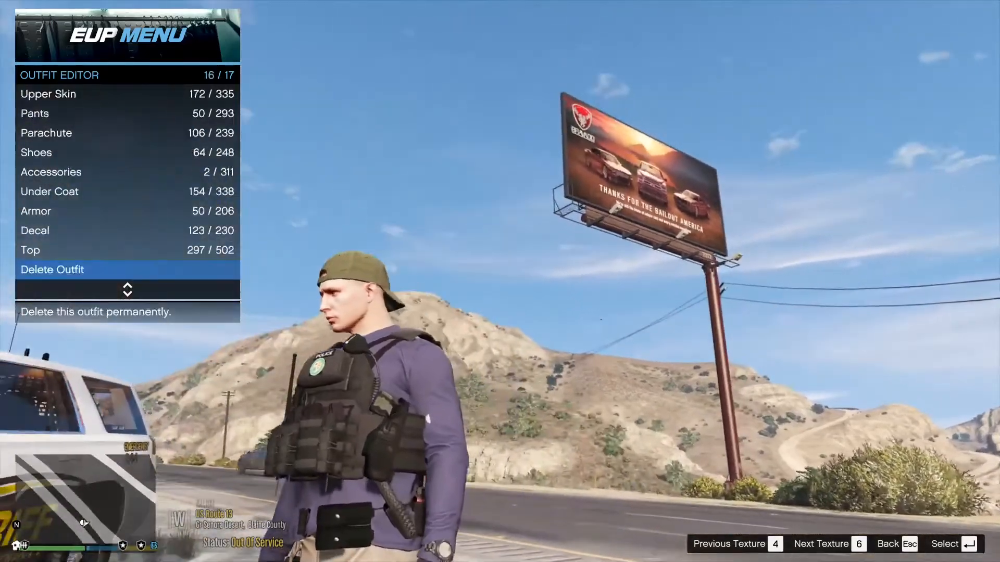
key("Up")
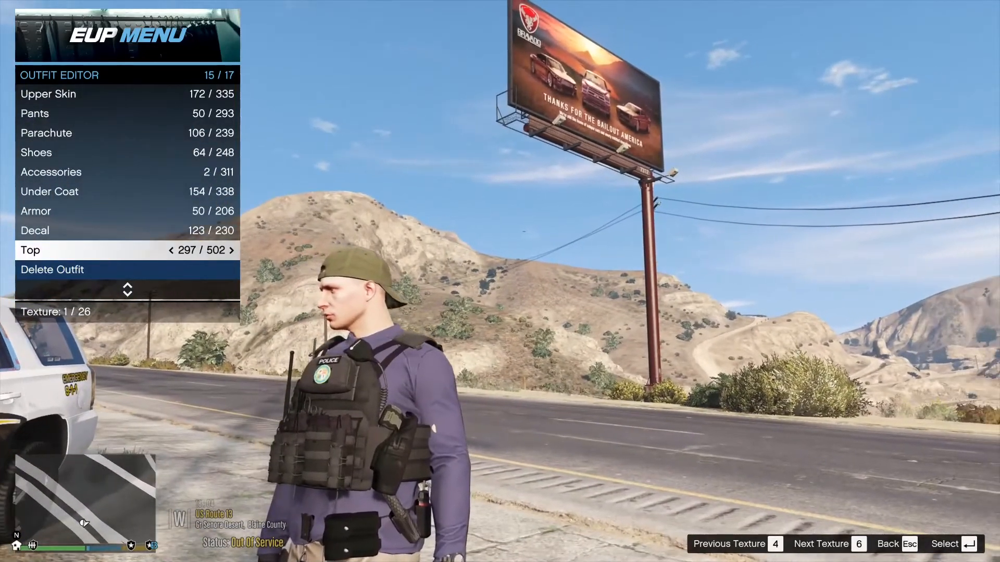
key("Up")
key("Down")
- Set the outfit's Top to option 293 with texture 4
key("Left")
key("Left")
key("Left")
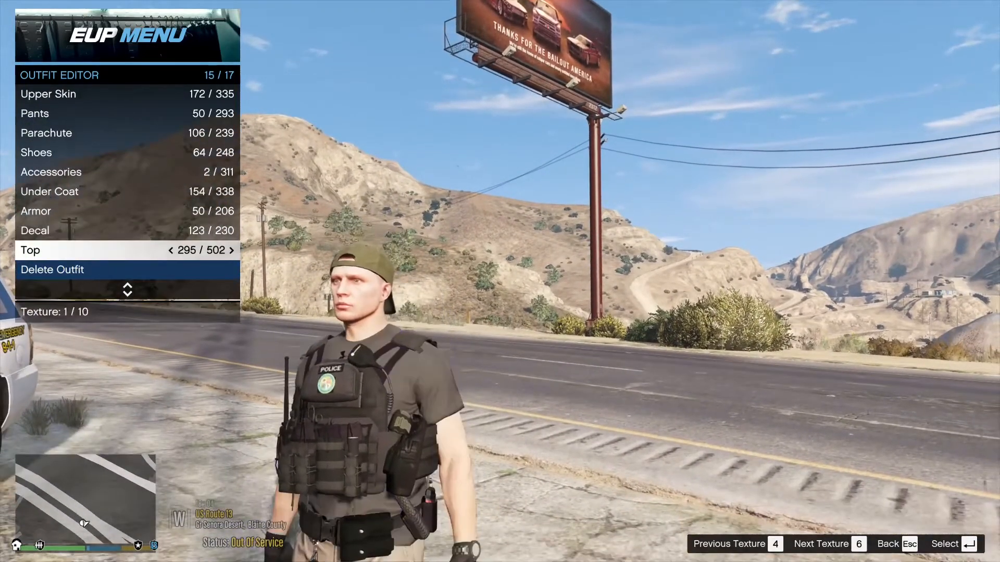
key("Right")
key("Left")
key("Left")
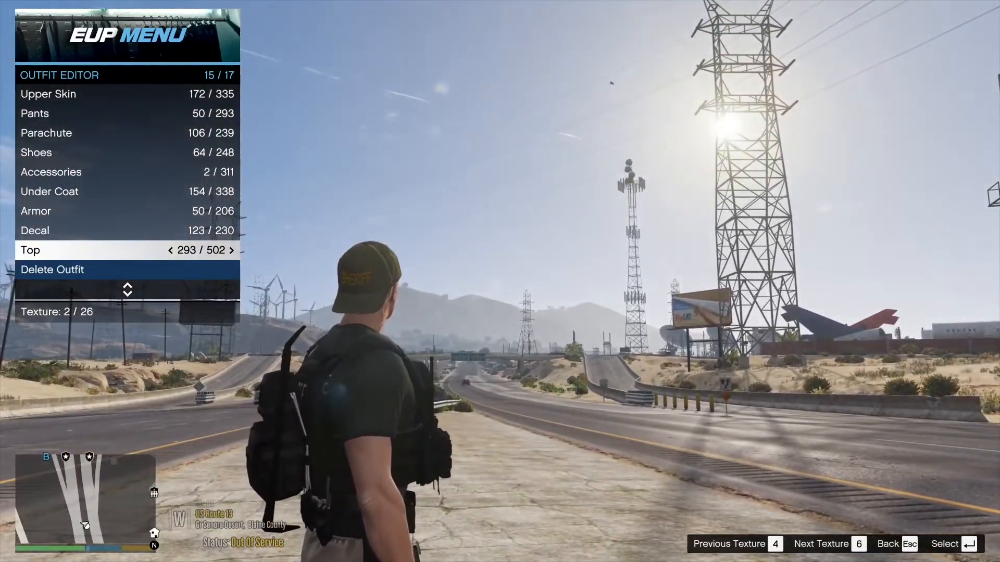
key("6")
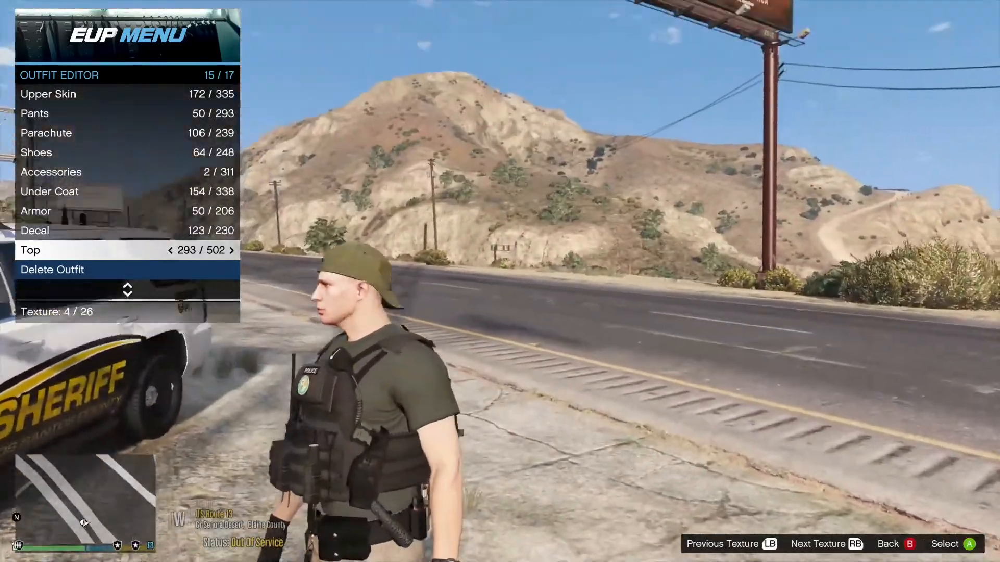
- Return to the Armor entry and preview the vest options down to number 42
key("Up")
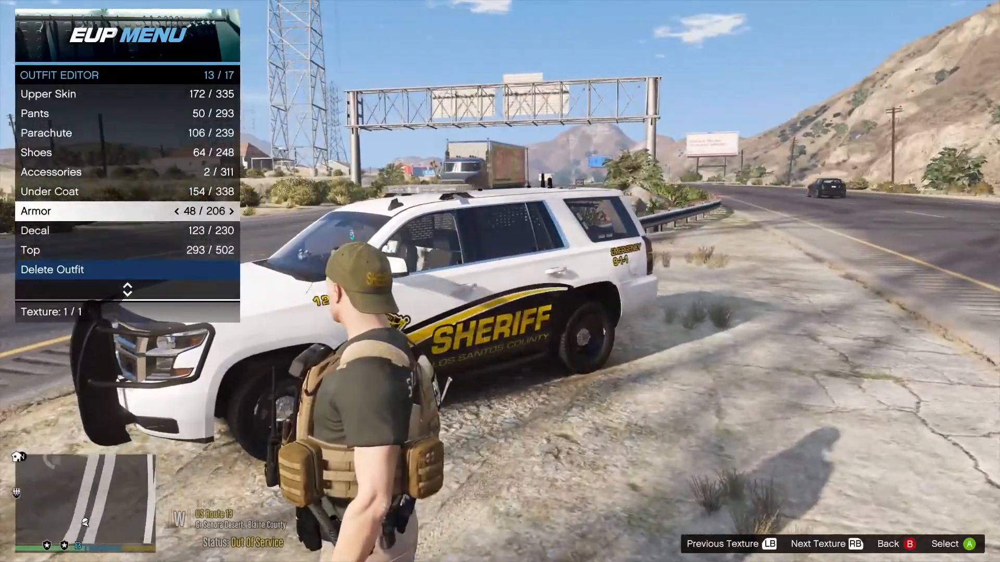
key("Left")
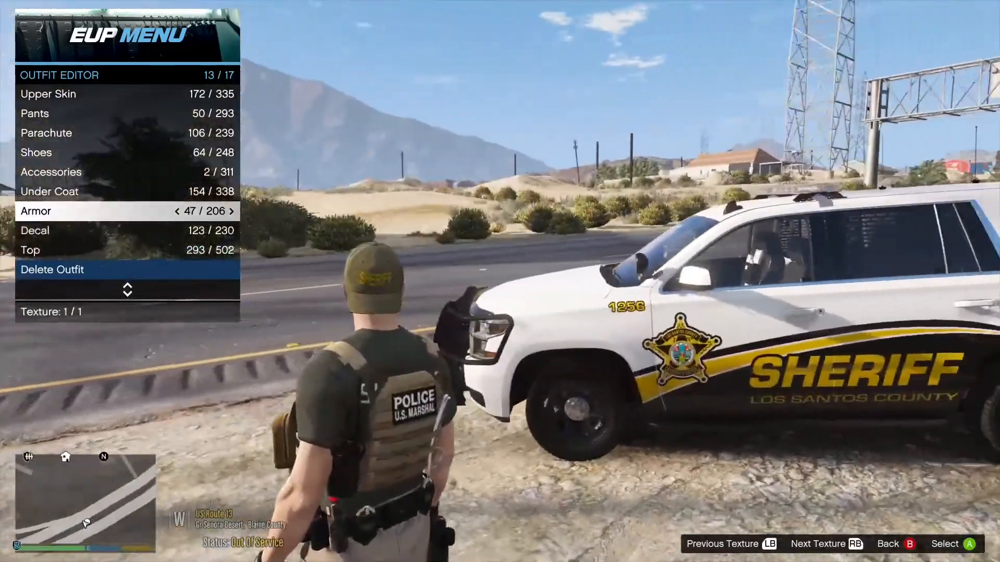
key("Left")
key("Left")
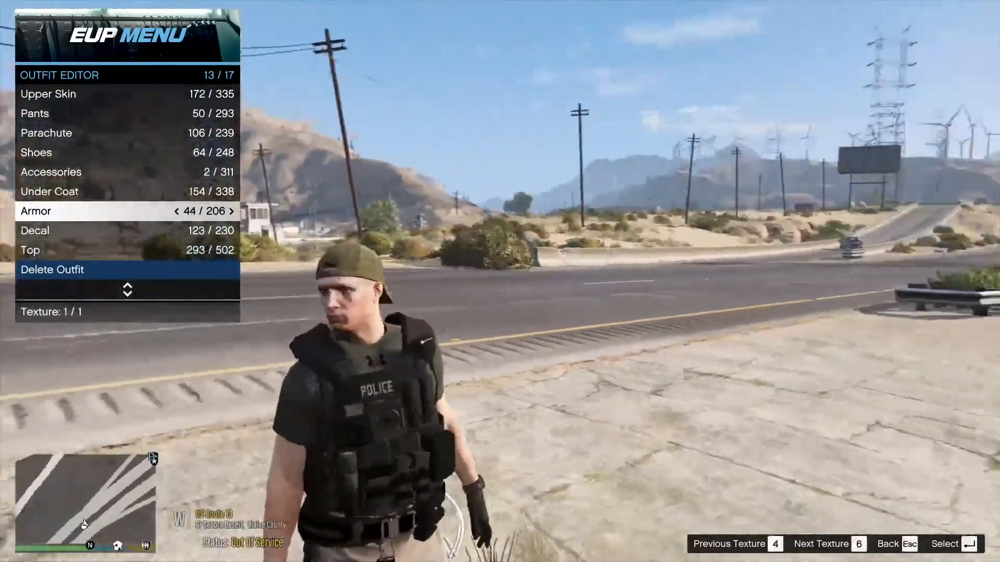
key("Left")
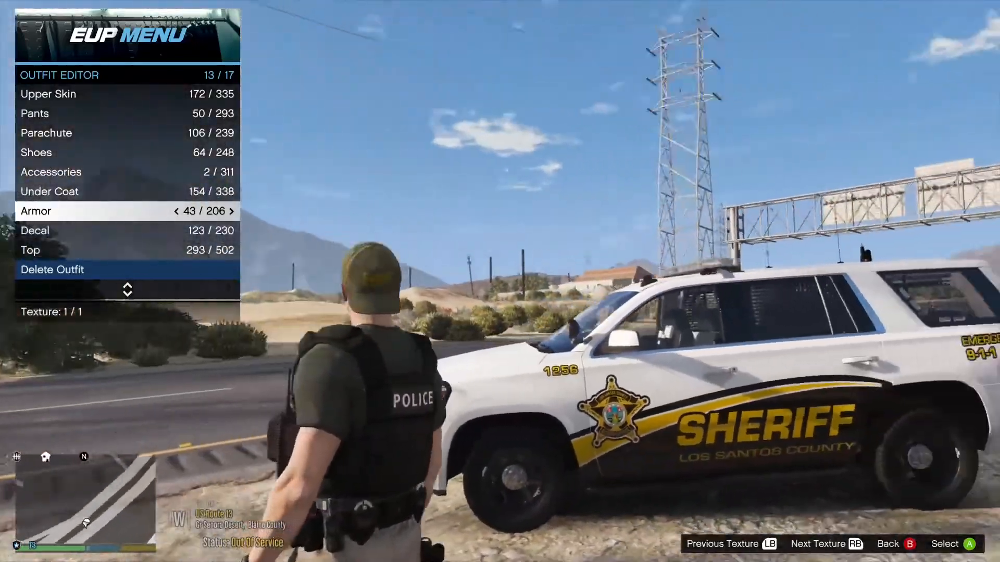
key("Left")
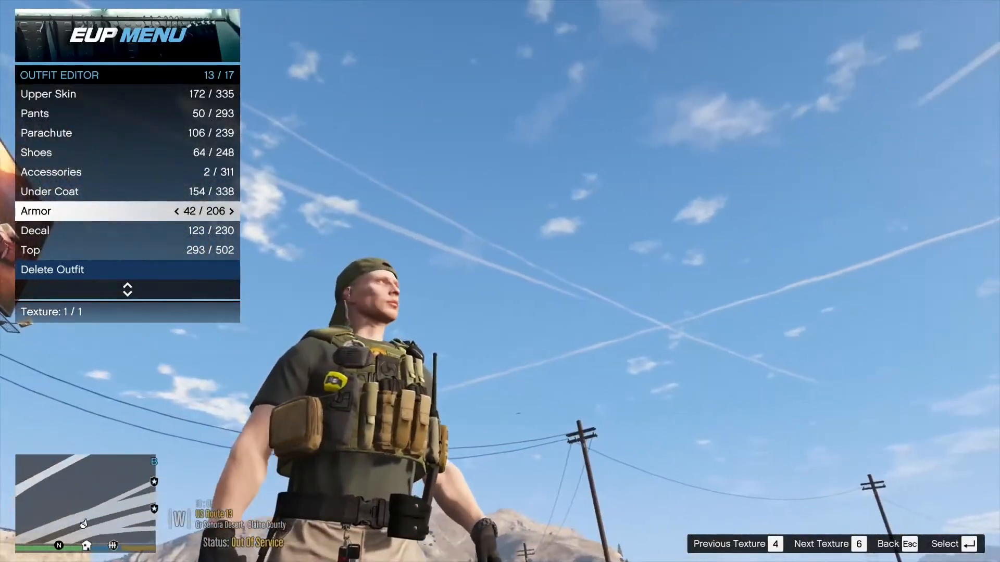
- Preview Under Coat option 155 with the vest, and return the entry to option 154
key("Up")
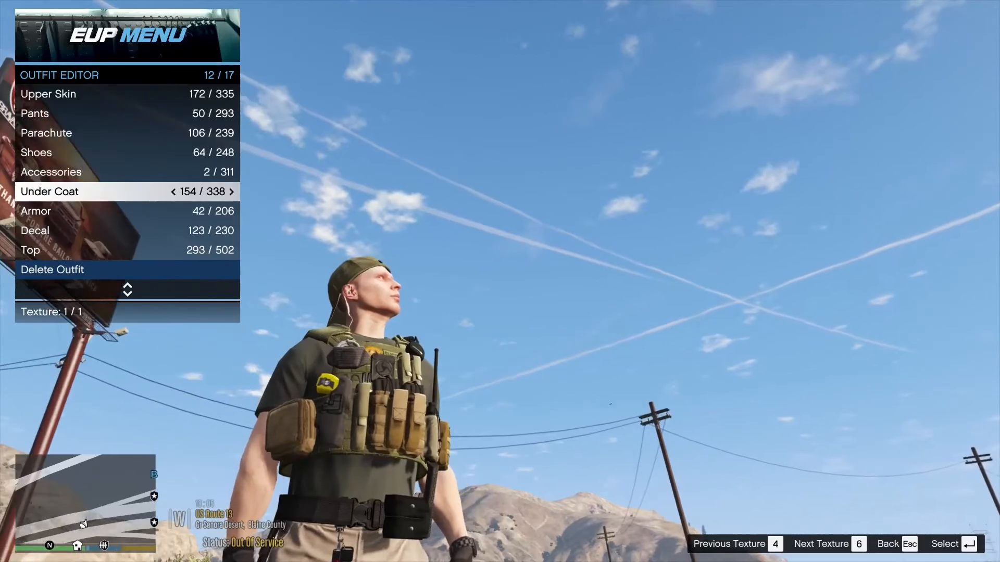
key("Left")
key("Right")
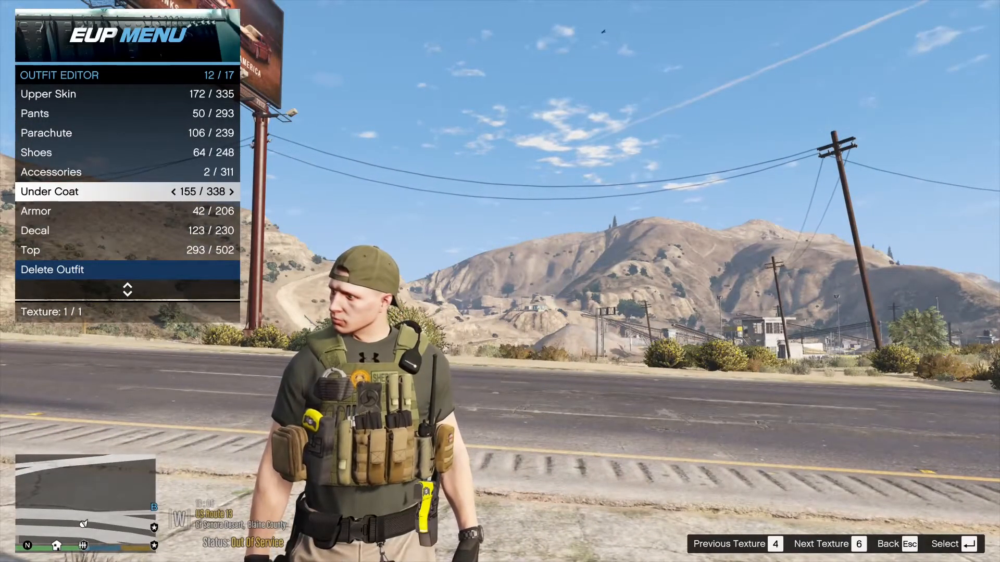
key("Left")
key("Left")
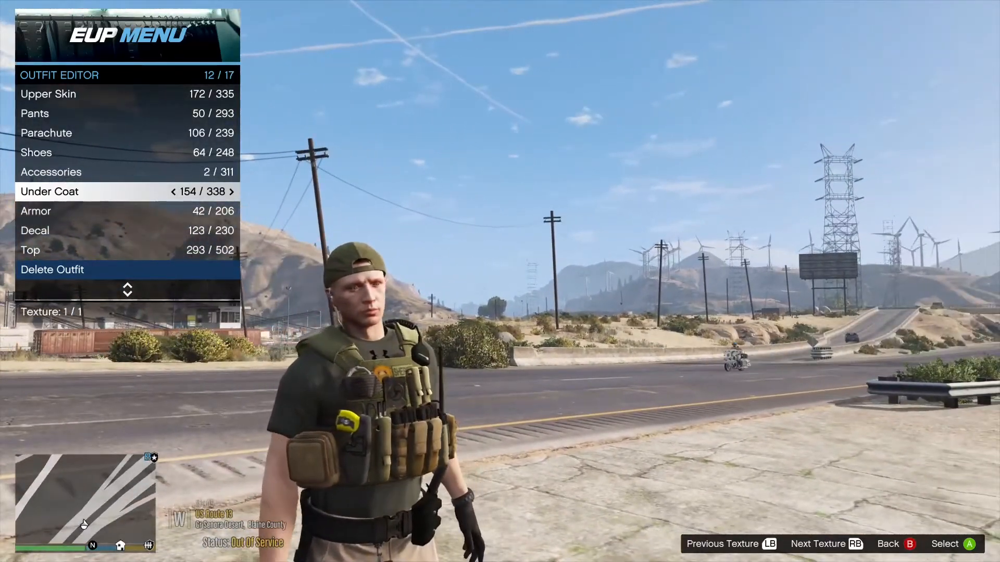
- Leave the outfit editor without saving and close the EUP menu
key("BackSpace")
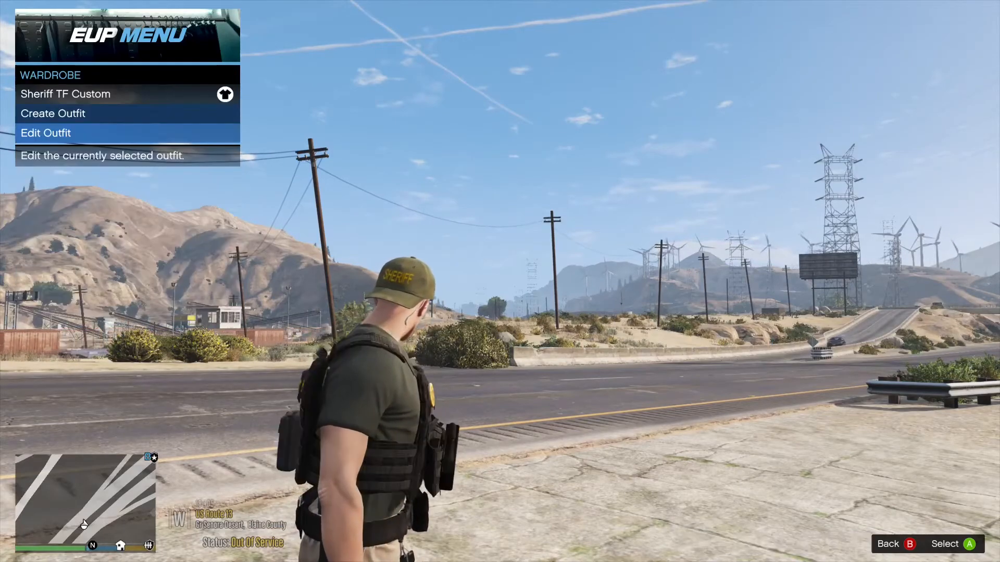
key("BackSpace")
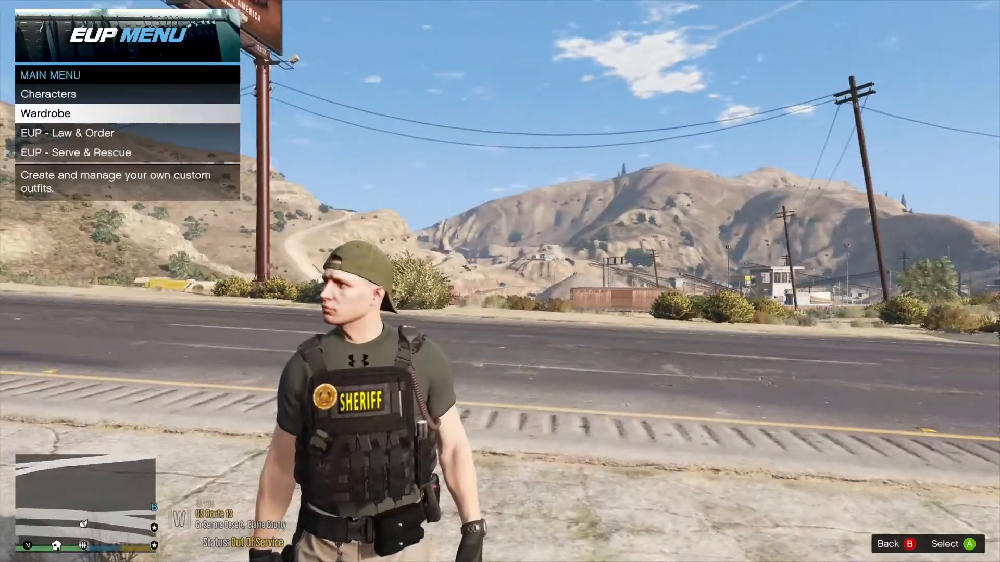
key("BackSpace")
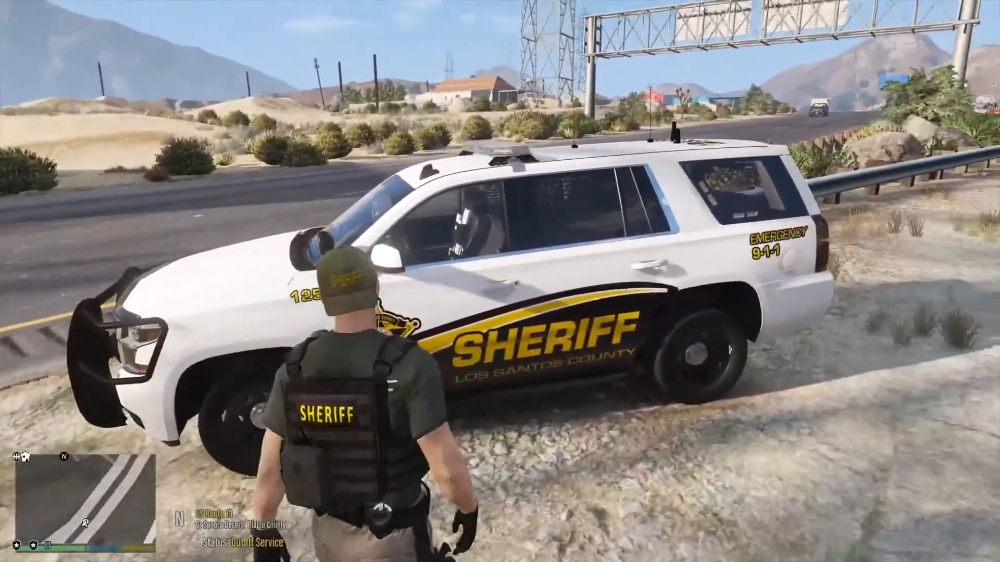
- Get the character into the parked sheriff SUV
key("f")
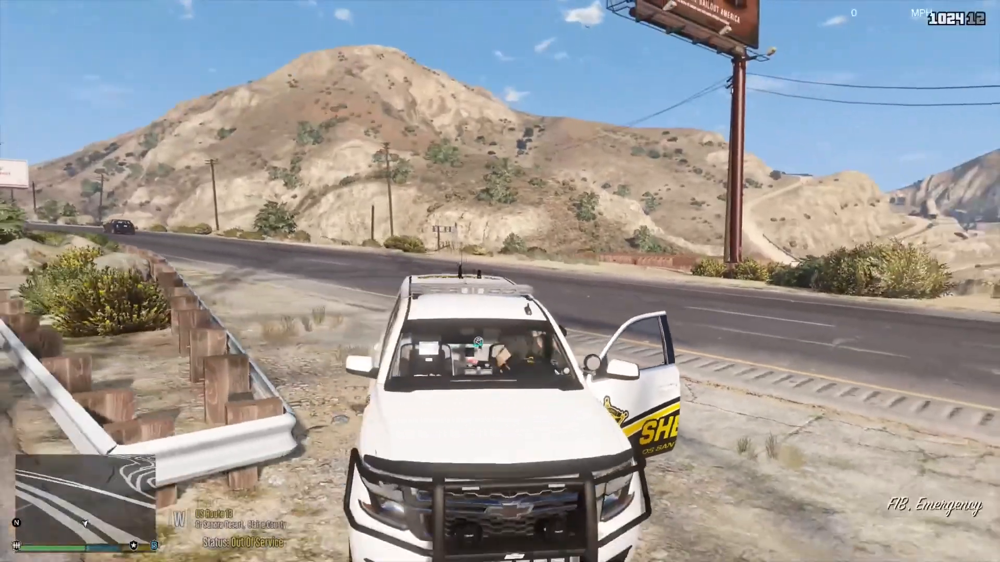
key("j")
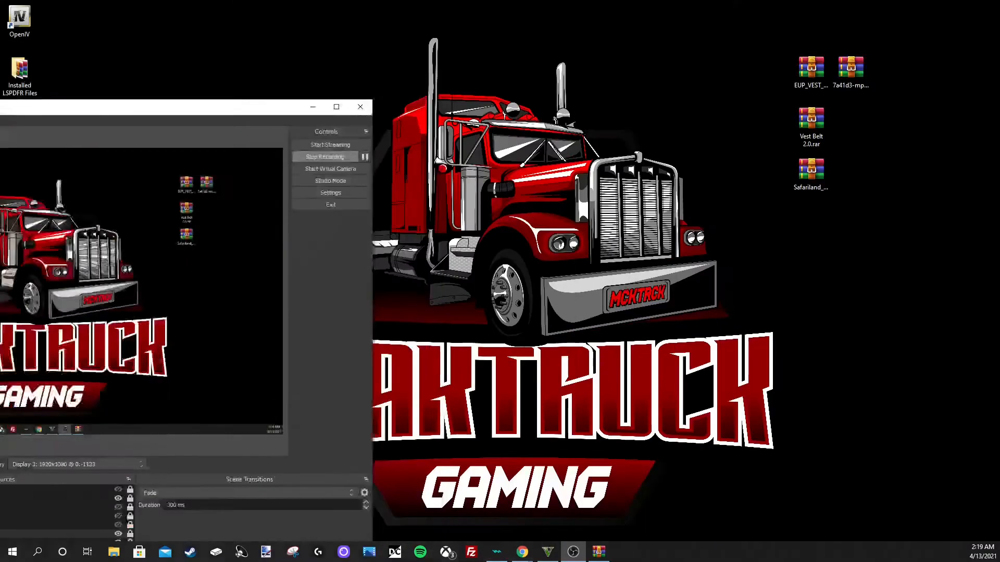
- Switch to the Windows desktop and move the OBS window off this display
left_click_drag(156, 107, 0, 107)
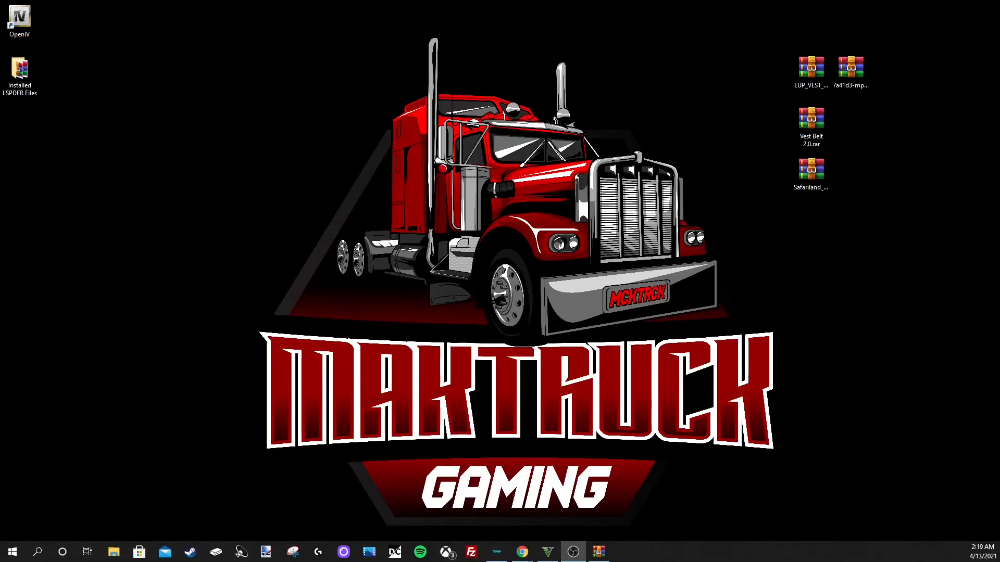